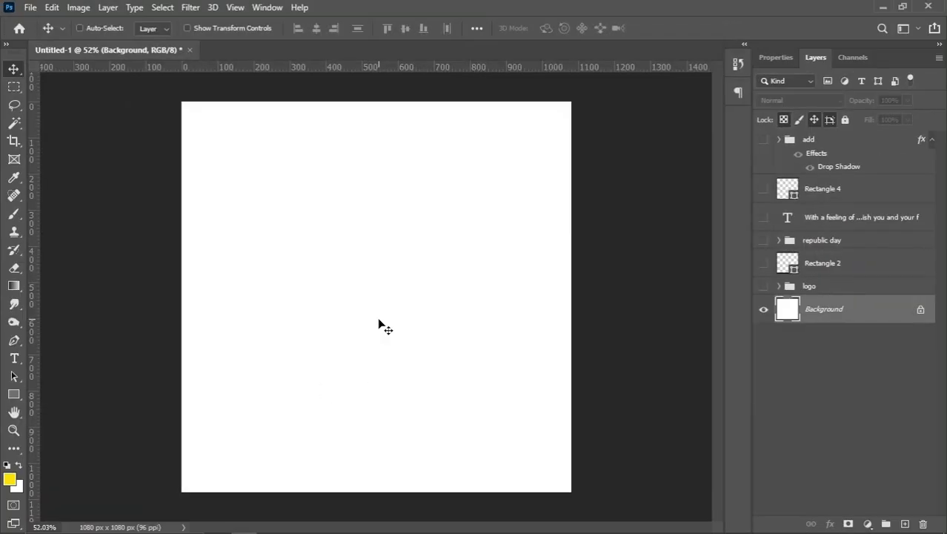
Draw an orange-filled rectangle with no stroke over the left half of the canvas.
{"action": "left_click", "coordinate": [13, 394]}
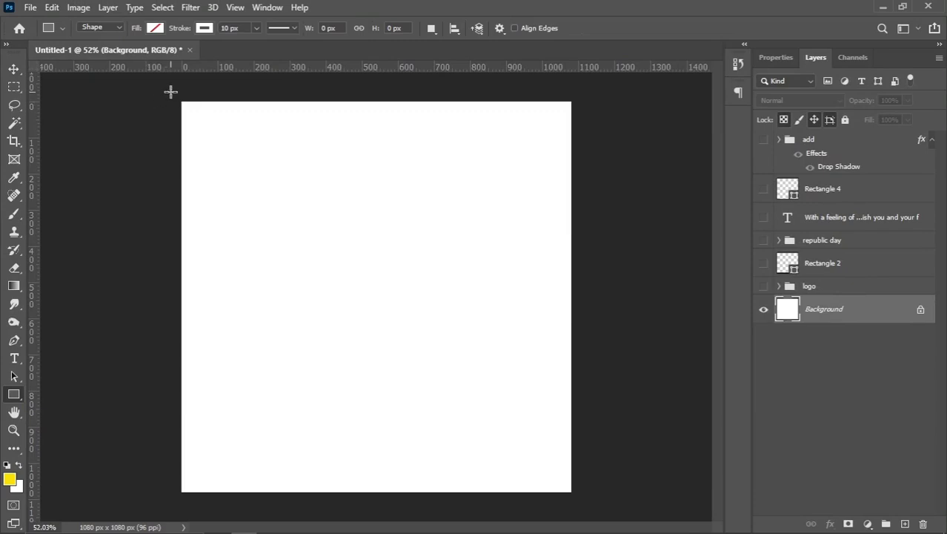
{"action": "mouse_move", "coordinate": [171, 92]}
{"action": "left_mouse_down"}
{"action": "mouse_move", "coordinate": [369, 503]}
{"action": "mouse_move", "coordinate": [362, 507]}
{"action": "left_mouse_up"}
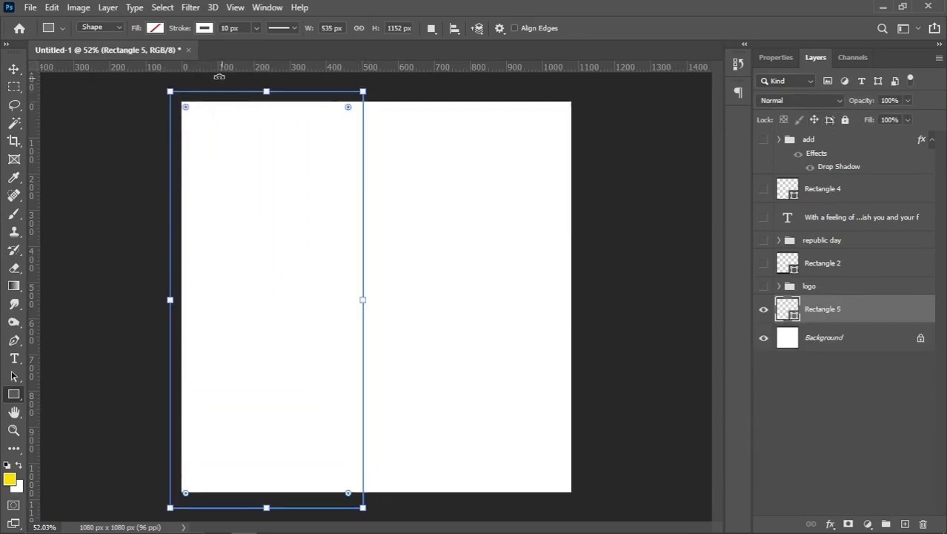
{"action": "left_click", "coordinate": [156, 29]}
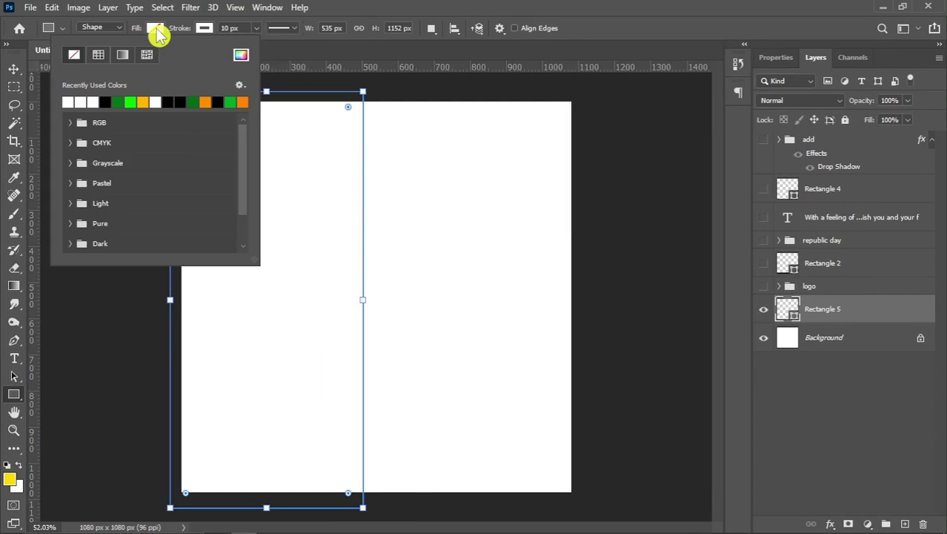
{"action": "left_click", "coordinate": [242, 102]}
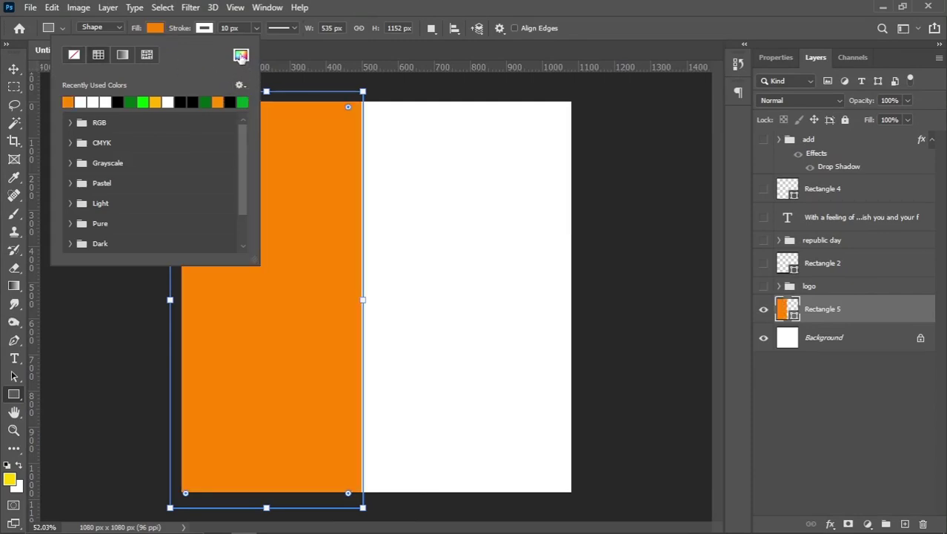
{"action": "left_click", "coordinate": [161, 37]}
{"action": "left_click", "coordinate": [207, 30]}
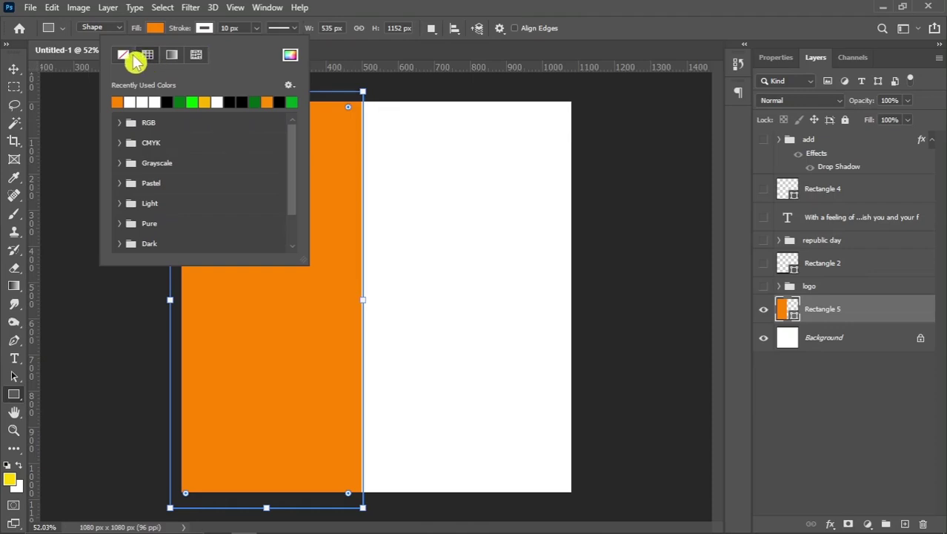
{"action": "left_click", "coordinate": [124, 54]}
{"action": "left_click", "coordinate": [192, 29]}
Duplicate the orange rectangle and move the copy onto the right half.
{"action": "left_click", "coordinate": [14, 69]}
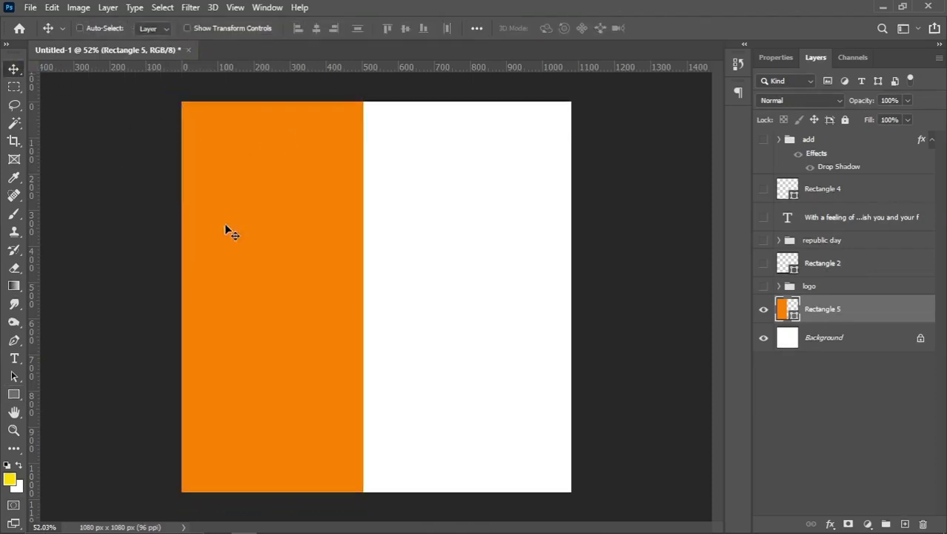
{"action": "scroll", "coordinate": [252, 273], "scroll_direction": "down", "scroll_amount": 1}
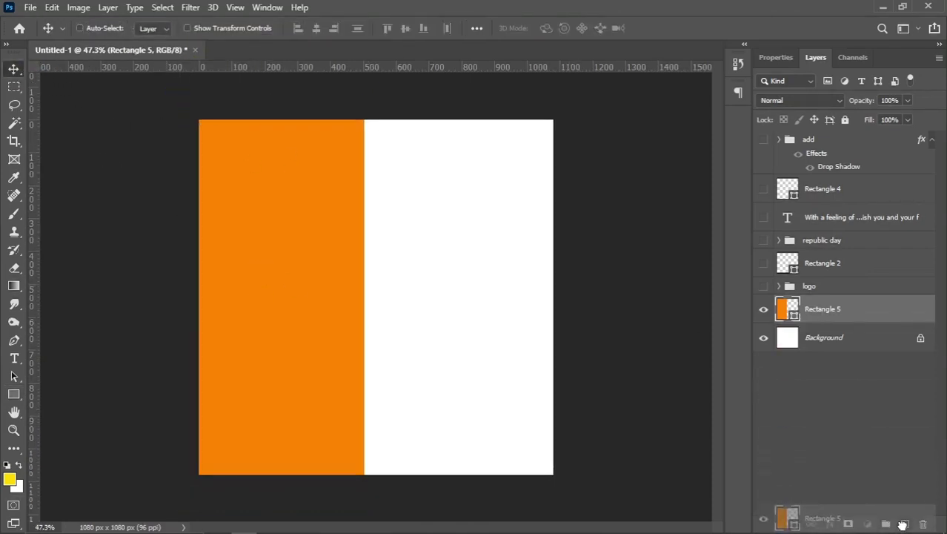
{"action": "left_click_drag", "start_coordinate": [808, 313], "coordinate": [886, 524]}
{"action": "mouse_move", "coordinate": [402, 356]}
{"action": "left_mouse_down"}
{"action": "mouse_move", "coordinate": [460, 328]}
{"action": "mouse_move", "coordinate": [506, 326]}
{"action": "left_mouse_up"}
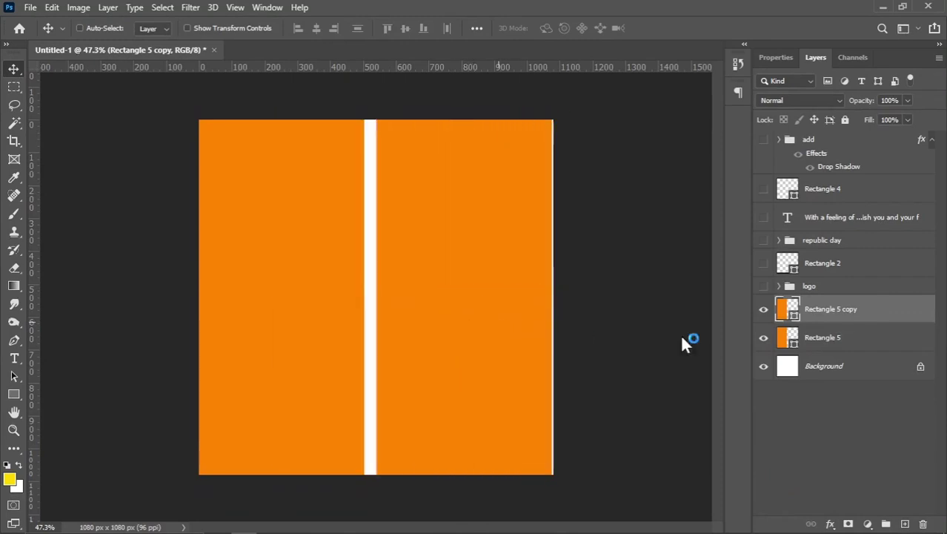
Recolour the Rectangle 5 copy to a green of about #1d9900.
{"action": "double_click", "coordinate": [784, 311]}
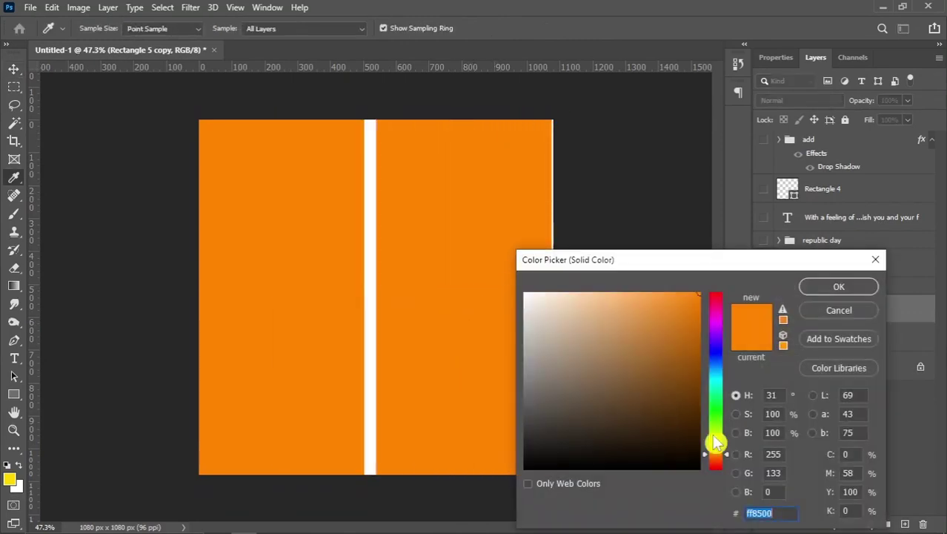
{"action": "left_click", "coordinate": [716, 418]}
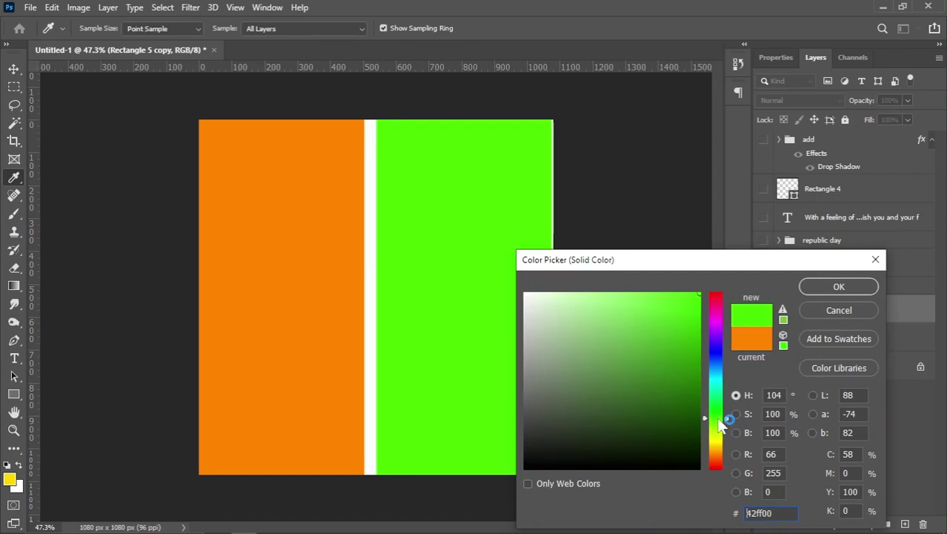
{"action": "left_click_drag", "start_coordinate": [696, 328], "coordinate": [711, 364]}
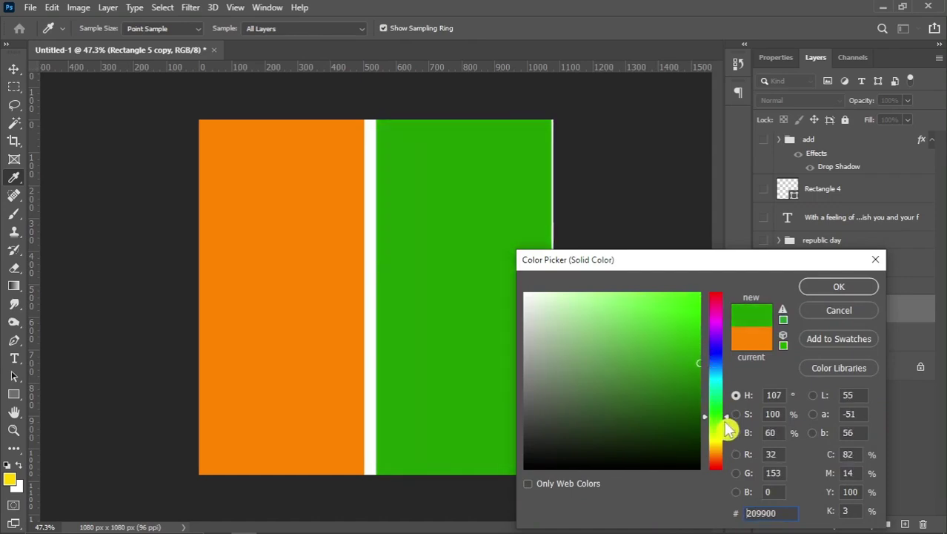
{"action": "left_click", "coordinate": [725, 422]}
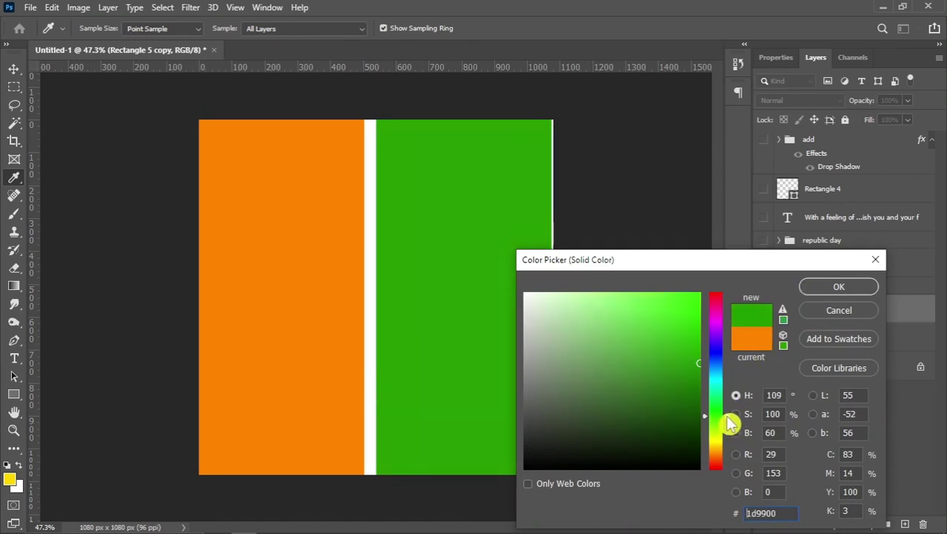
{"action": "left_click", "coordinate": [839, 286]}
Shift Rectangle 5's fill to a slightly deeper orange.
{"action": "double_click", "coordinate": [785, 335]}
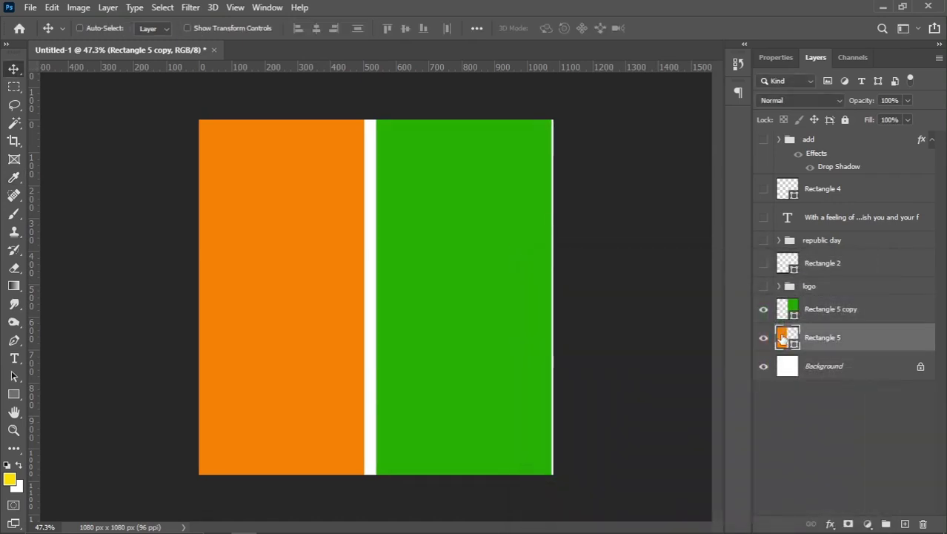
{"action": "left_click", "coordinate": [728, 458]}
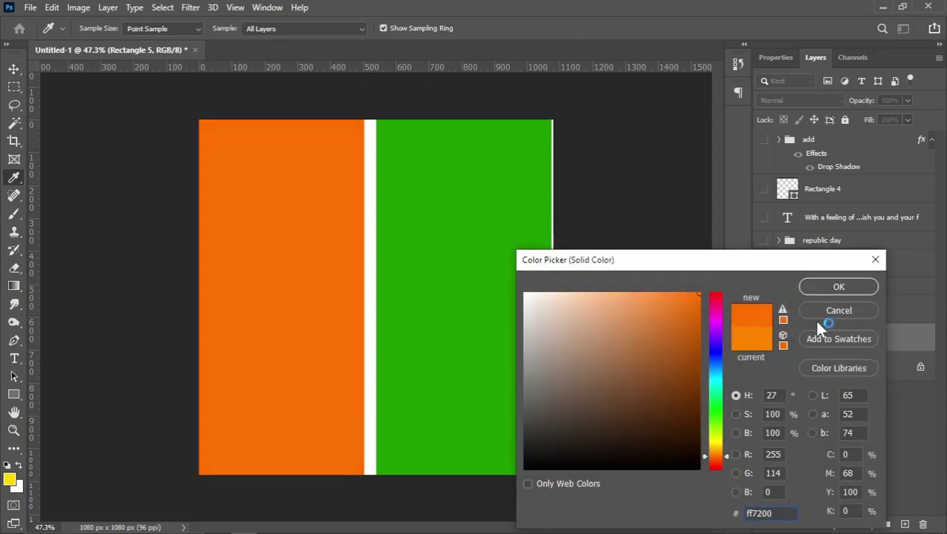
{"action": "left_click", "coordinate": [839, 286]}
Stretch the green rectangle's left edge so it meets the orange with no gap.
{"action": "key", "text": "v"}
{"action": "right_click", "coordinate": [462, 268]}
{"action": "left_click", "coordinate": [480, 278]}
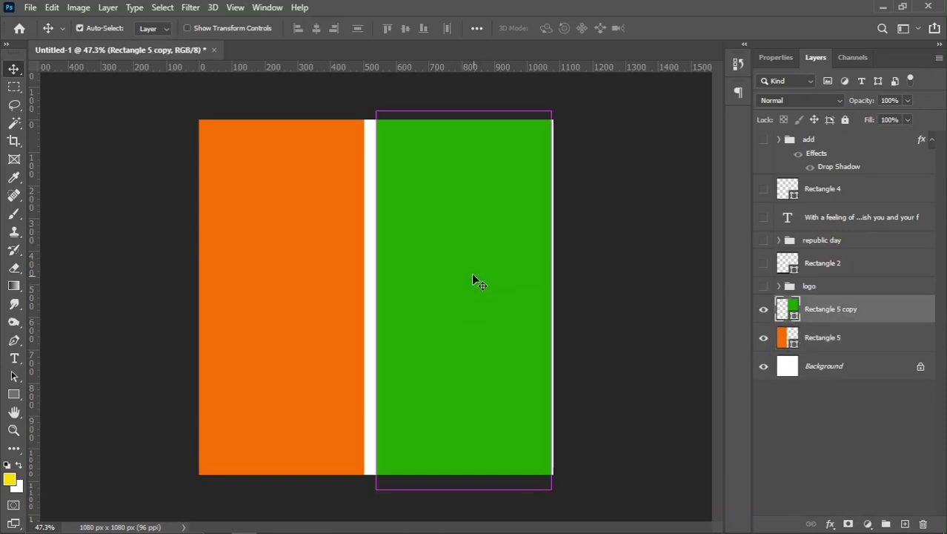
{"action": "key", "text": "ctrl+t"}
{"action": "left_click_drag", "start_coordinate": [376, 300], "coordinate": [364, 299]}
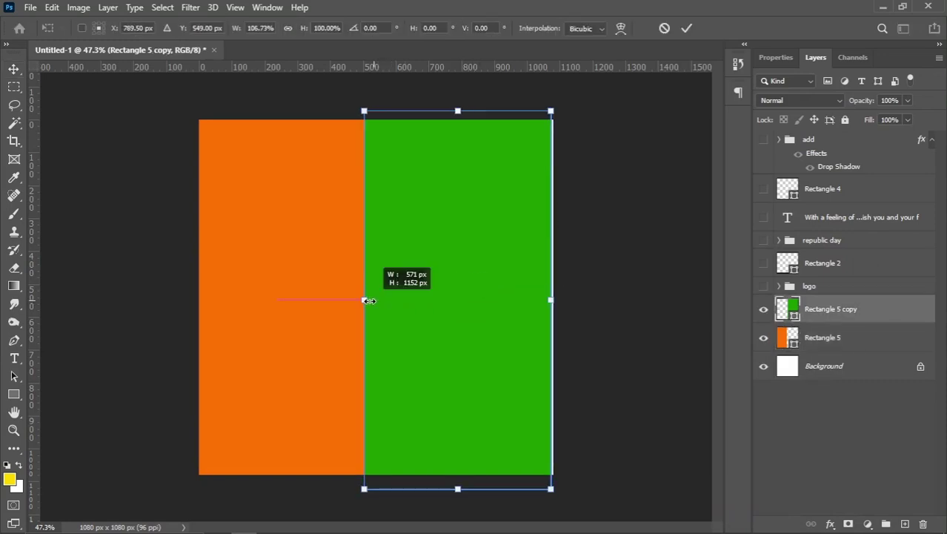
{"action": "key", "text": "Return"}
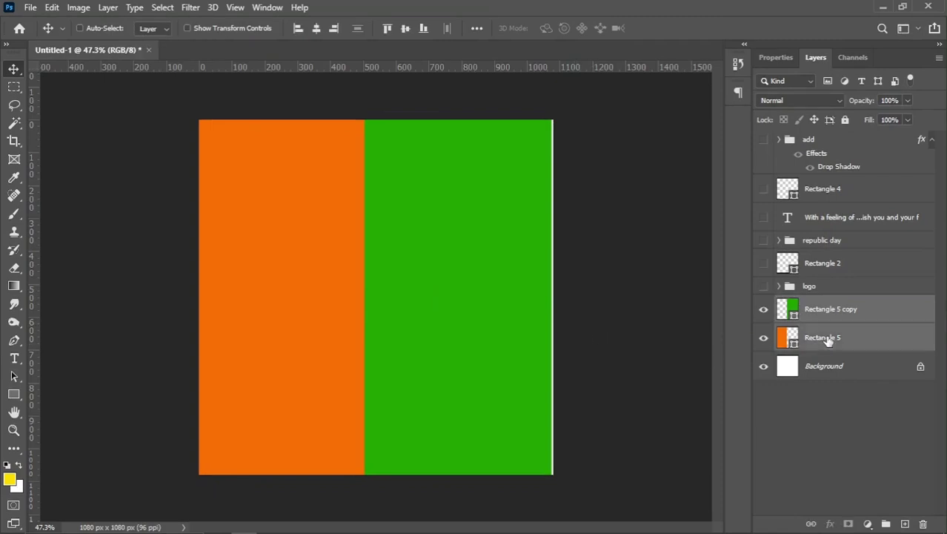
Try widening the green rectangle further, then cancel that resize.
{"action": "key", "text": "ctrl"}
{"action": "key", "text": "ctrl+t"}
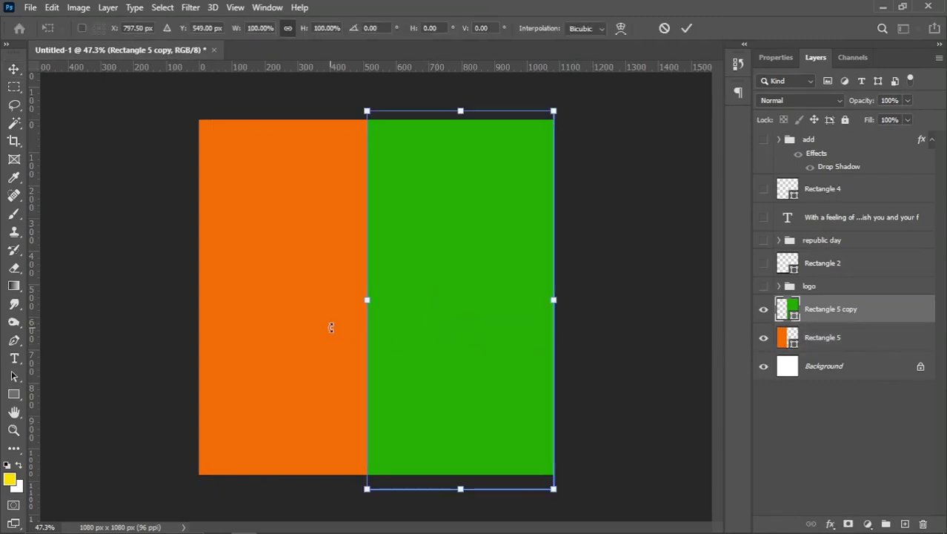
{"action": "scroll", "coordinate": [446, 335], "scroll_direction": "down", "scroll_amount": 3}
{"action": "left_click_drag", "start_coordinate": [461, 299], "coordinate": [583, 299]}
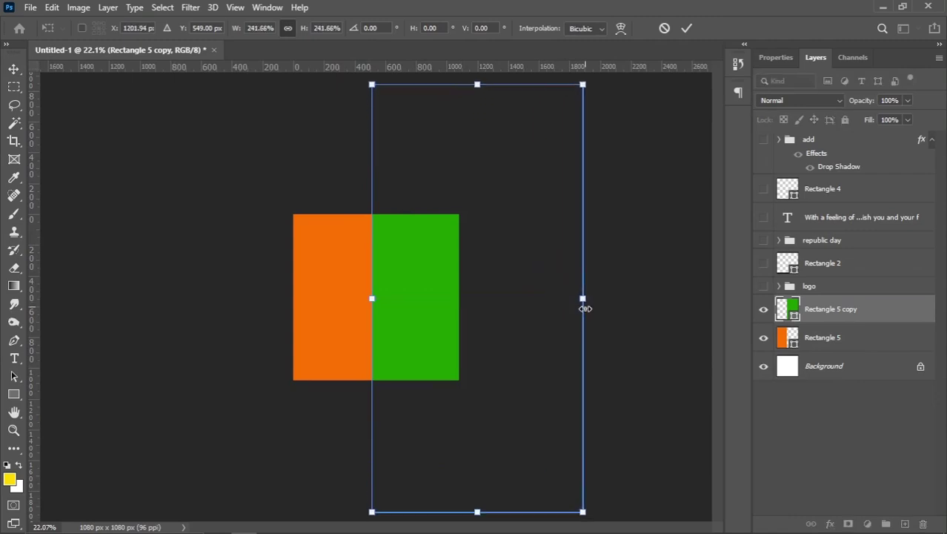
{"action": "key", "text": "Escape"}
Try stretching the orange rectangle leftward, cancel it, and reselect the green rectangle layer.
{"action": "left_click", "coordinate": [836, 338]}
{"action": "key", "text": "ctrl+t"}
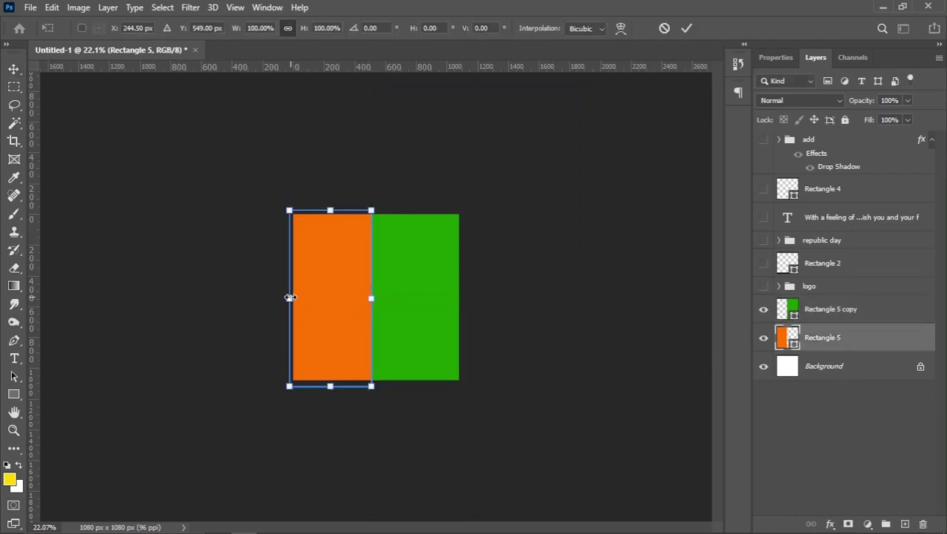
{"action": "left_click_drag", "start_coordinate": [290, 297], "coordinate": [205, 297]}
{"action": "key", "text": "Escape"}
{"action": "scroll", "coordinate": [363, 304], "scroll_direction": "up", "scroll_amount": 3}
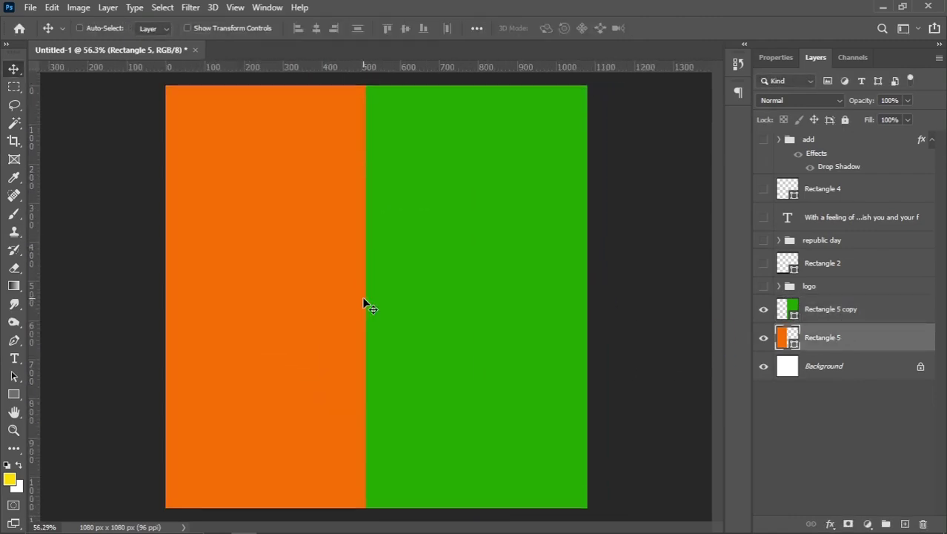
{"action": "right_click", "coordinate": [379, 289]}
{"action": "left_click", "coordinate": [391, 292]}
{"action": "scroll", "coordinate": [391, 289], "scroll_direction": "down", "scroll_amount": 1}
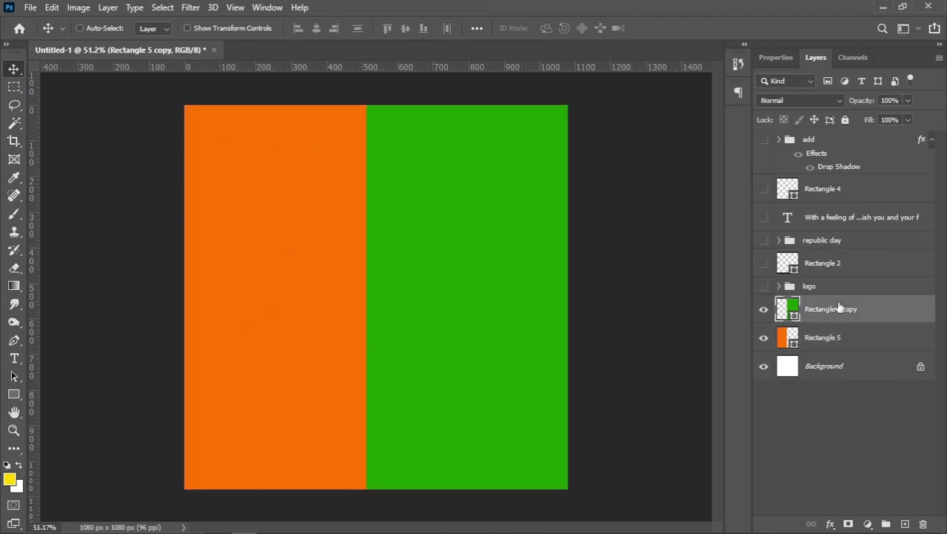
Duplicate the green rectangle and recolour the lower copy white (#ffffff).
{"action": "left_click_drag", "start_coordinate": [838, 308], "coordinate": [905, 524]}
{"action": "left_click", "coordinate": [828, 339]}
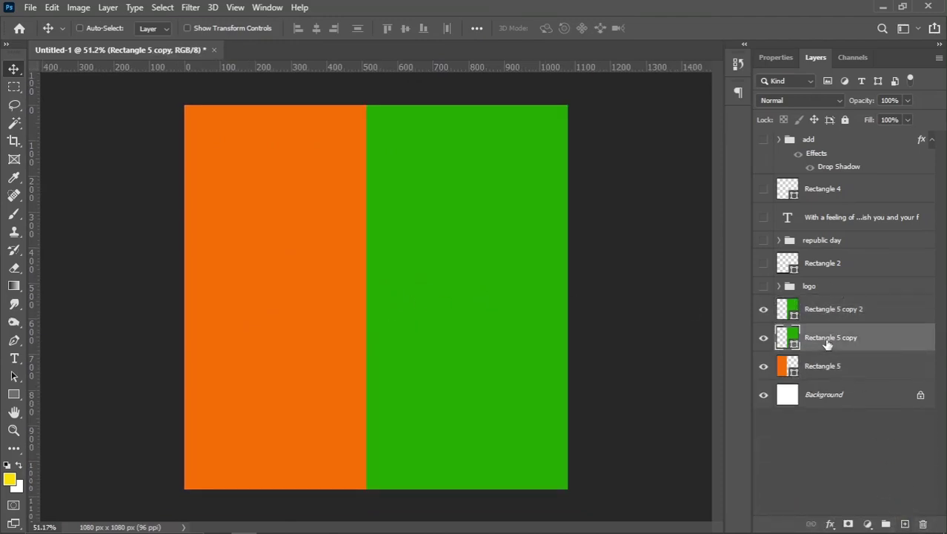
{"action": "double_click", "coordinate": [792, 337]}
{"action": "type", "text": "ffffff"}
{"action": "left_click", "coordinate": [840, 286]}
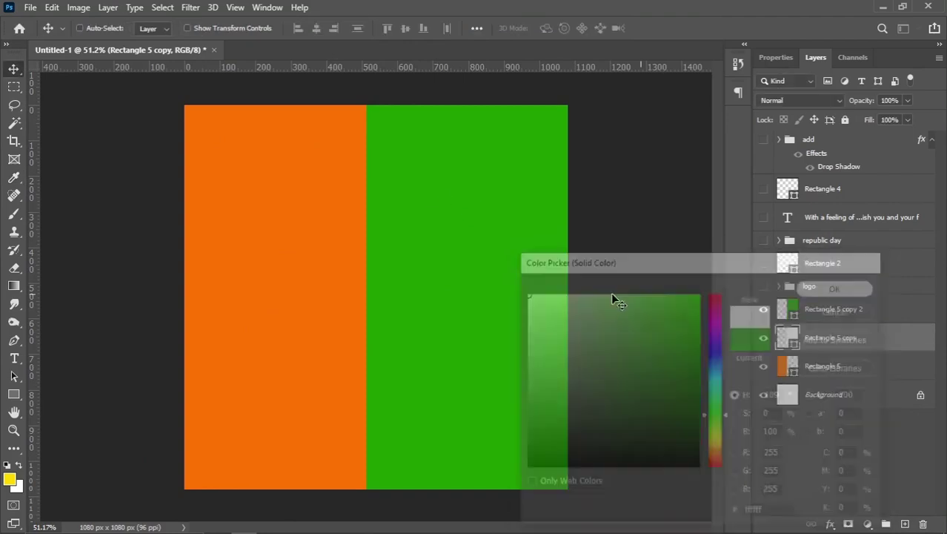
Nudge the white copy so it shows as a thin strip at the seam.
{"action": "key", "text": "shift+Left"}
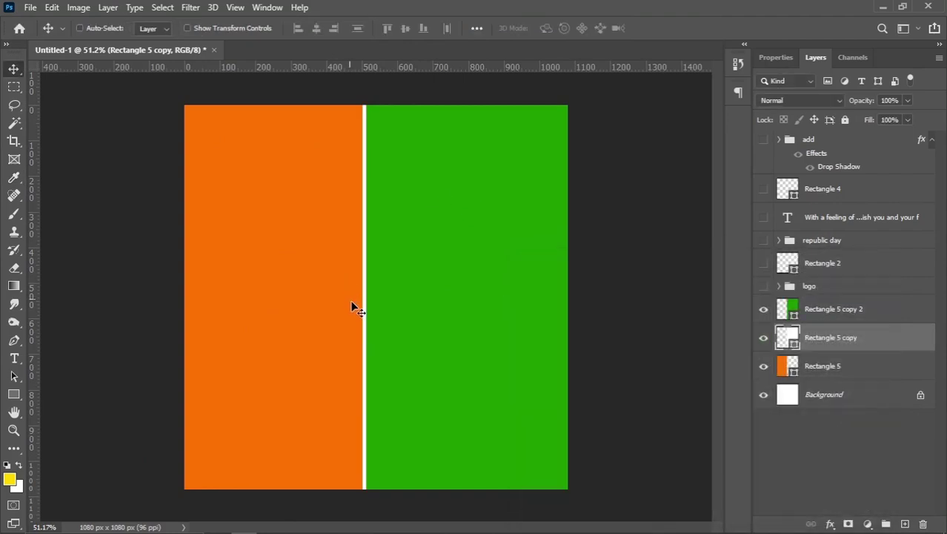
{"action": "key", "text": "Right"}
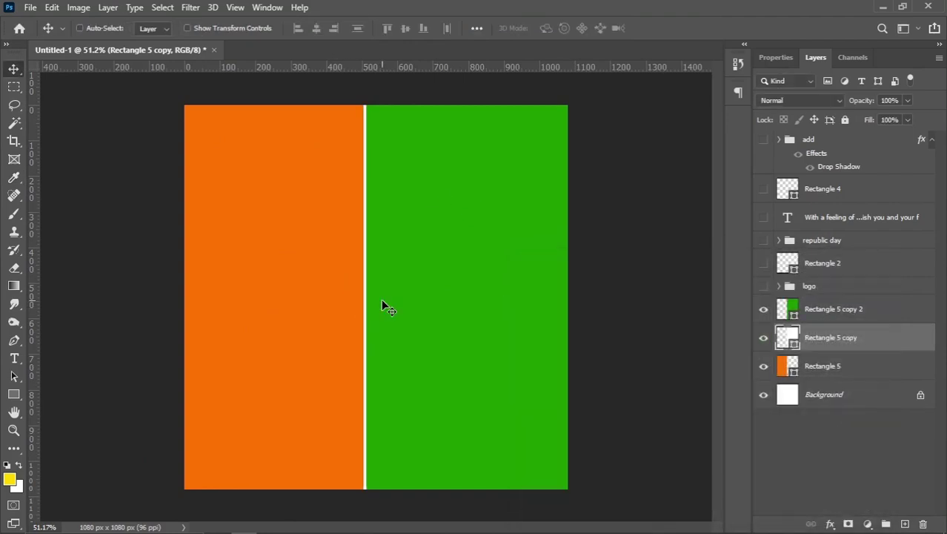
{"action": "scroll", "coordinate": [386, 354], "scroll_direction": "up", "scroll_amount": 2}
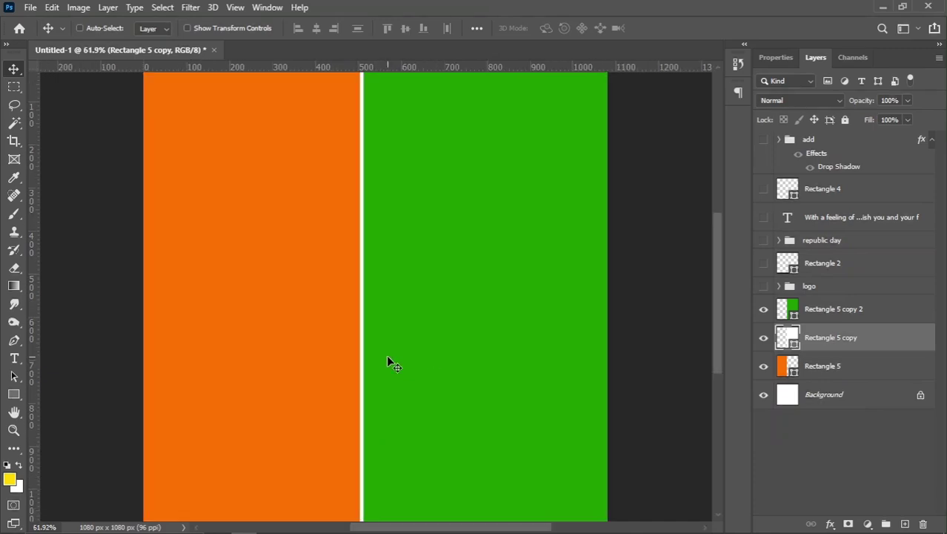
{"action": "scroll", "coordinate": [375, 321], "scroll_direction": "down", "scroll_amount": 1}
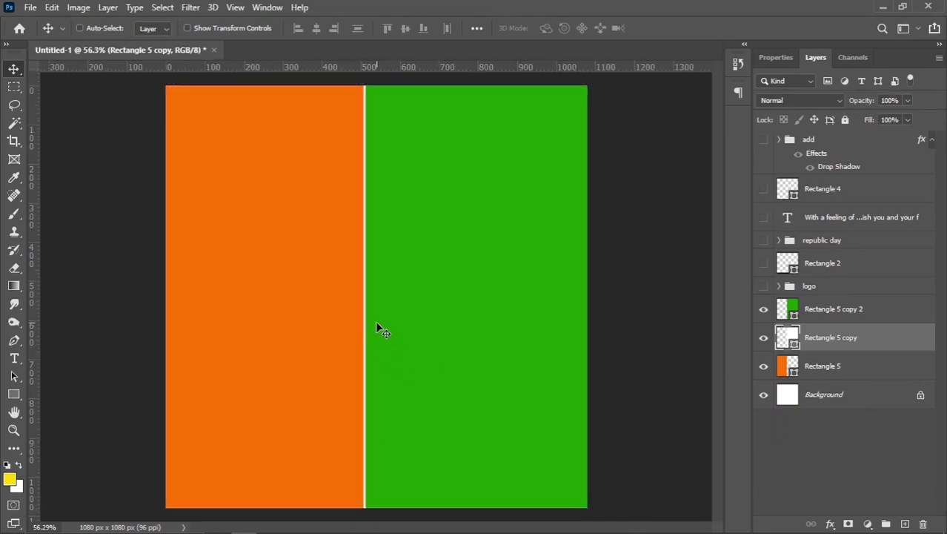
{"action": "scroll", "coordinate": [377, 328], "scroll_direction": "down", "scroll_amount": 1}
{"action": "left_click", "coordinate": [814, 315]}
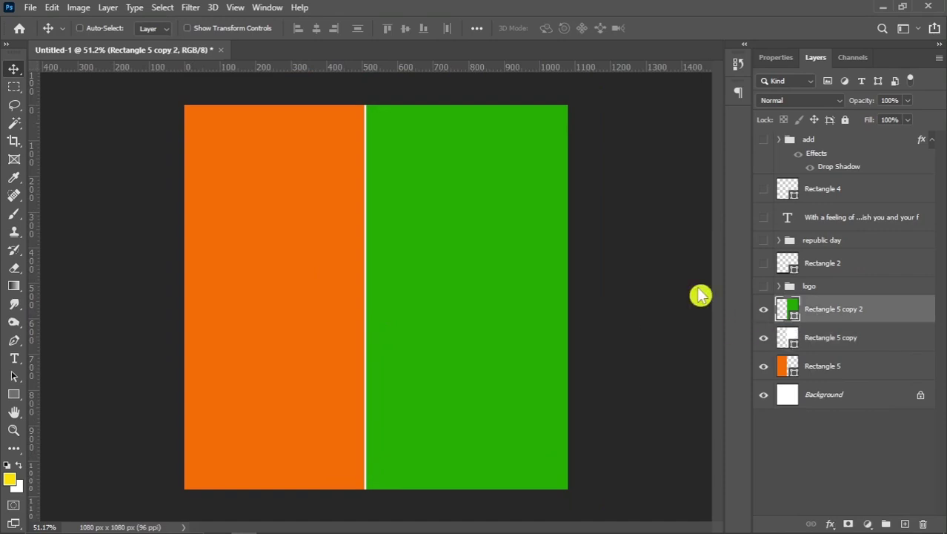
Add a '26' text layer and centre it horizontally on the canvas.
{"action": "left_click", "coordinate": [15, 359]}
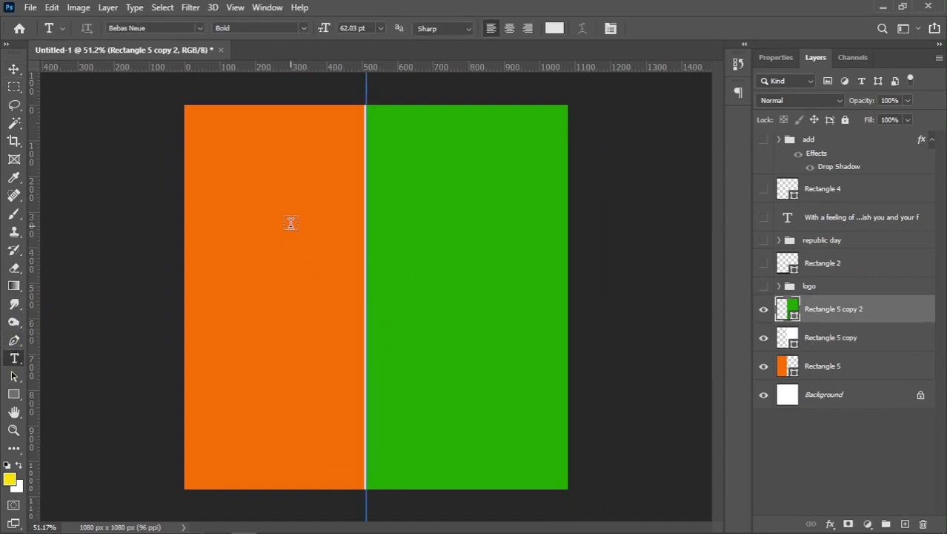
{"action": "left_click", "coordinate": [291, 223]}
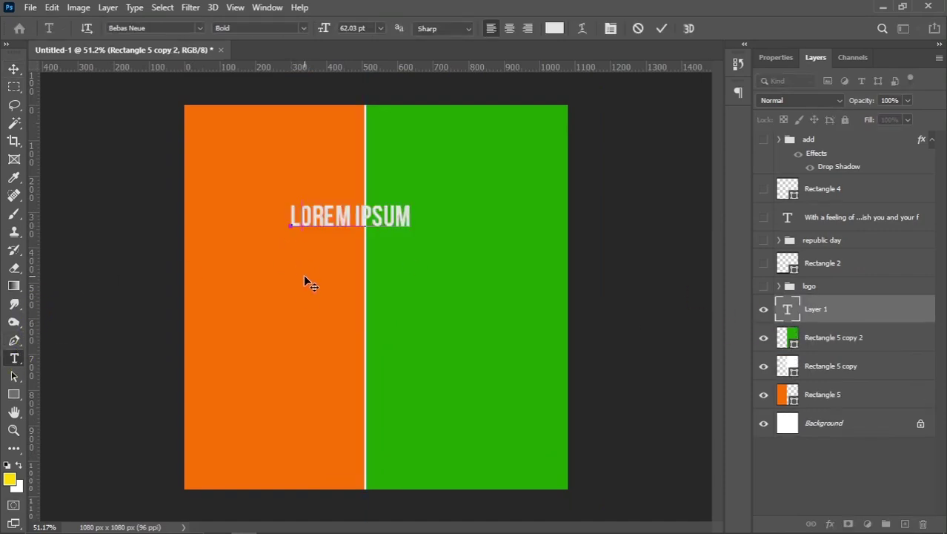
{"action": "type", "text": "26"}
{"action": "left_click", "coordinate": [16, 76]}
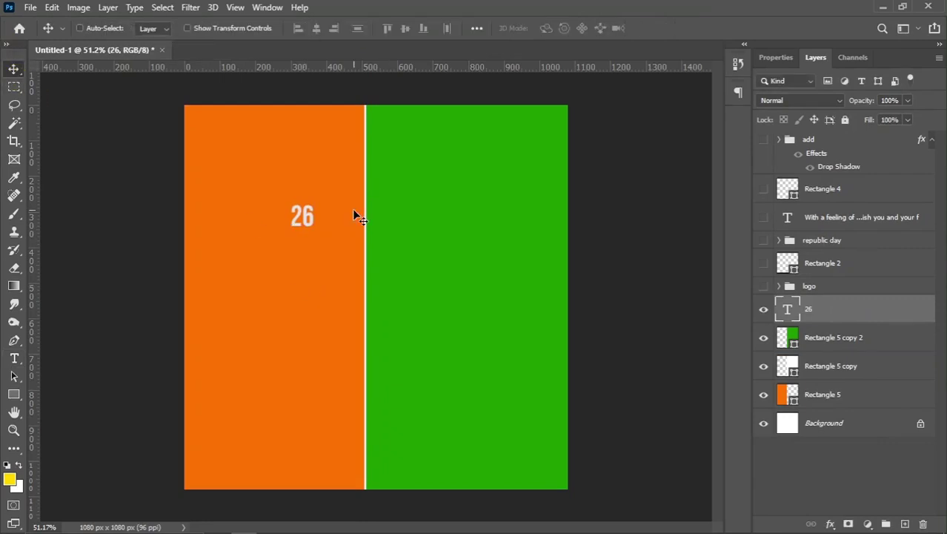
{"action": "key", "text": "ctrl+a"}
{"action": "left_click", "coordinate": [317, 28]}
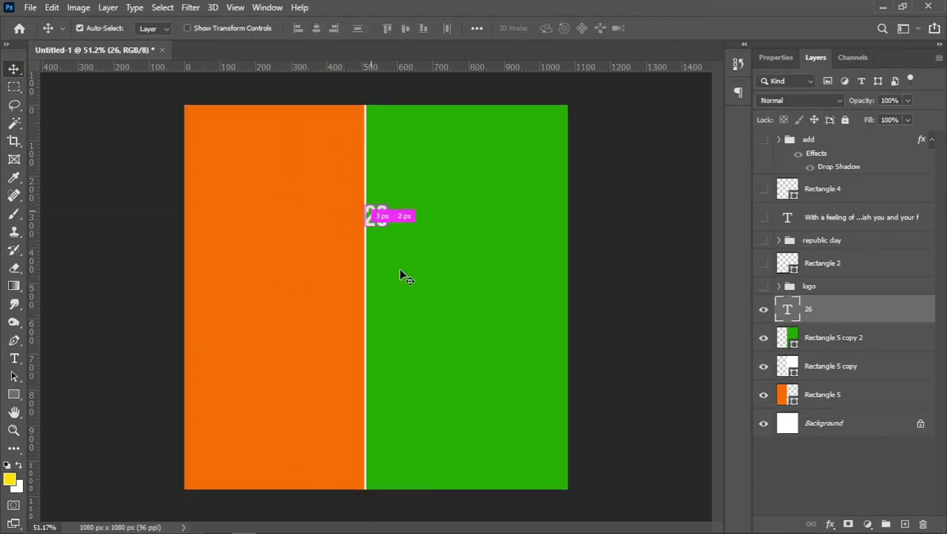
Scale the '26' up and move it down toward the canvas middle.
{"action": "key", "text": "ctrl+t"}
{"action": "left_click_drag", "start_coordinate": [390, 230], "coordinate": [458, 321]}
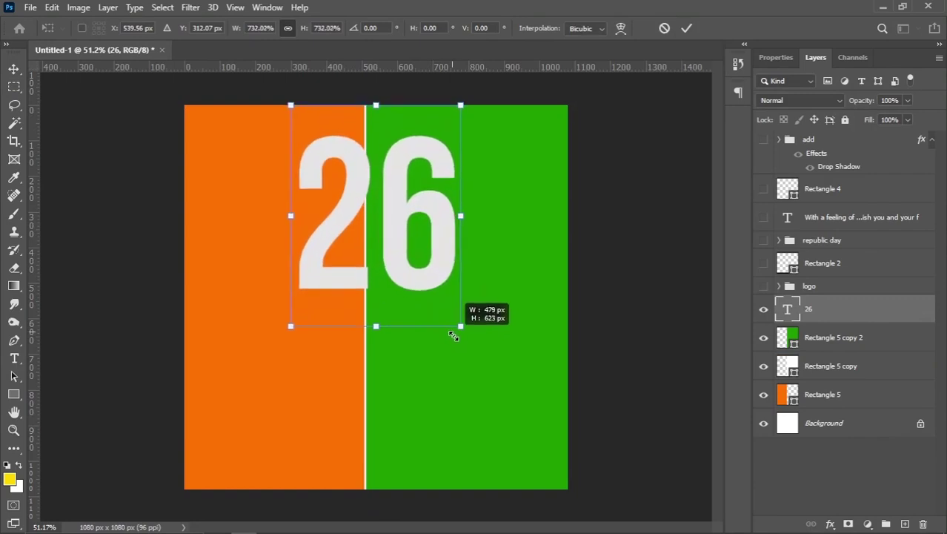
{"action": "left_click_drag", "start_coordinate": [417, 228], "coordinate": [418, 297]}
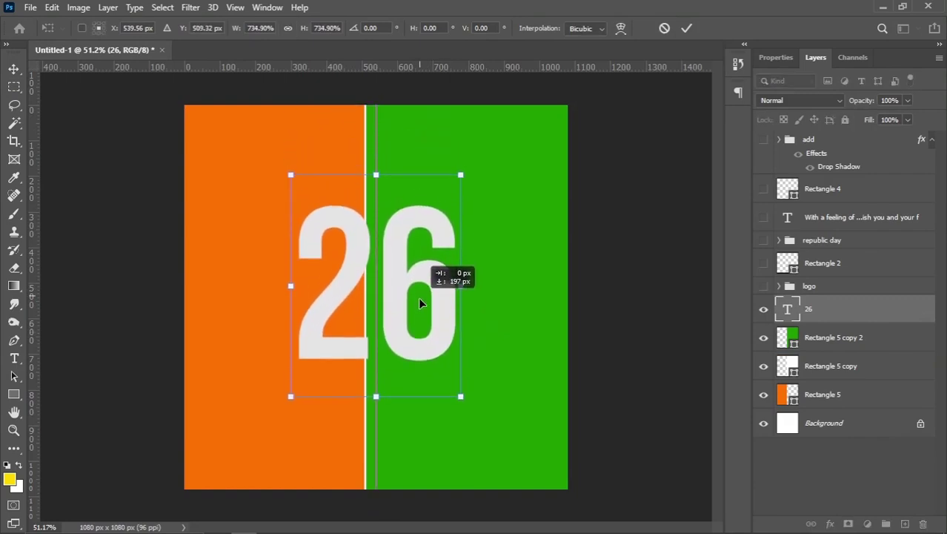
{"action": "key", "text": "Return"}
Set the '26' font to Poppins ExtraBold.
{"action": "key", "text": "t"}
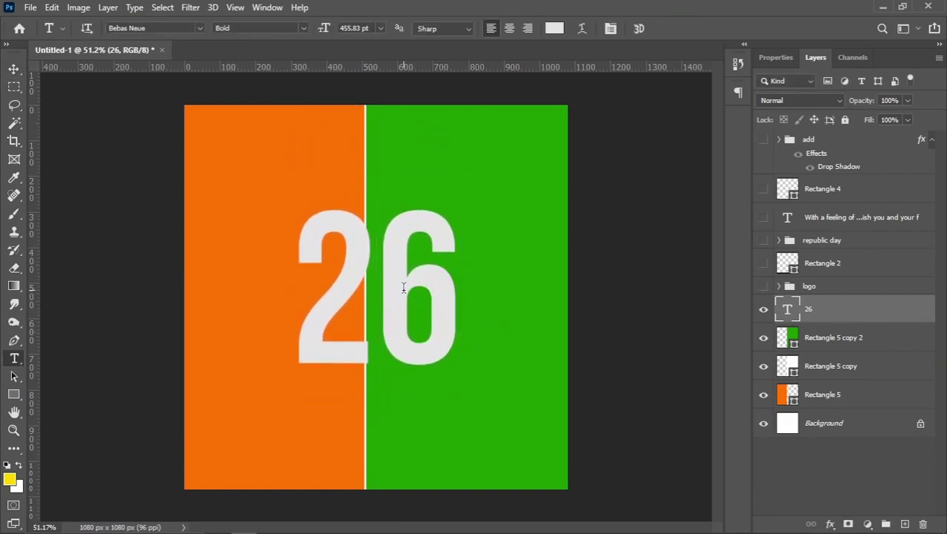
{"action": "left_click", "coordinate": [404, 286]}
{"action": "key", "text": "ctrl+a"}
{"action": "left_click", "coordinate": [612, 30]}
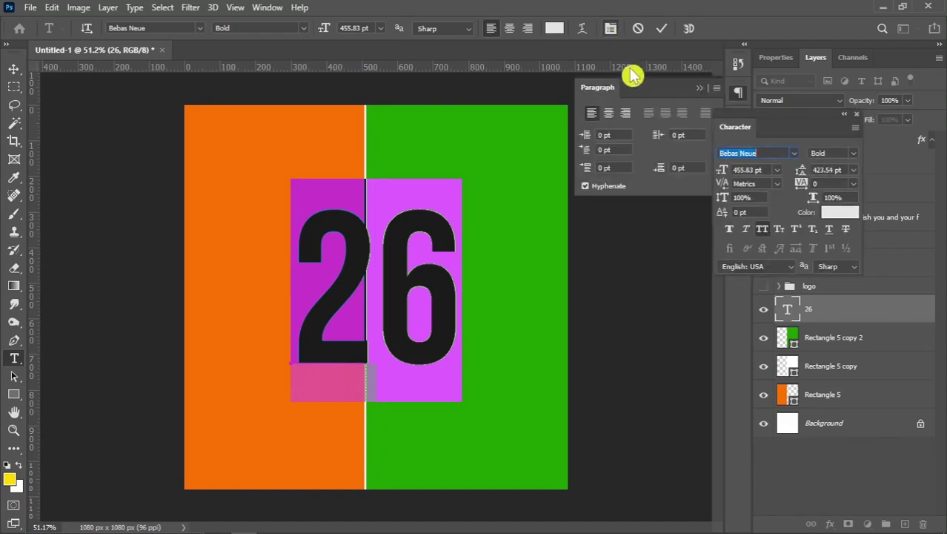
{"action": "left_click", "coordinate": [797, 159]}
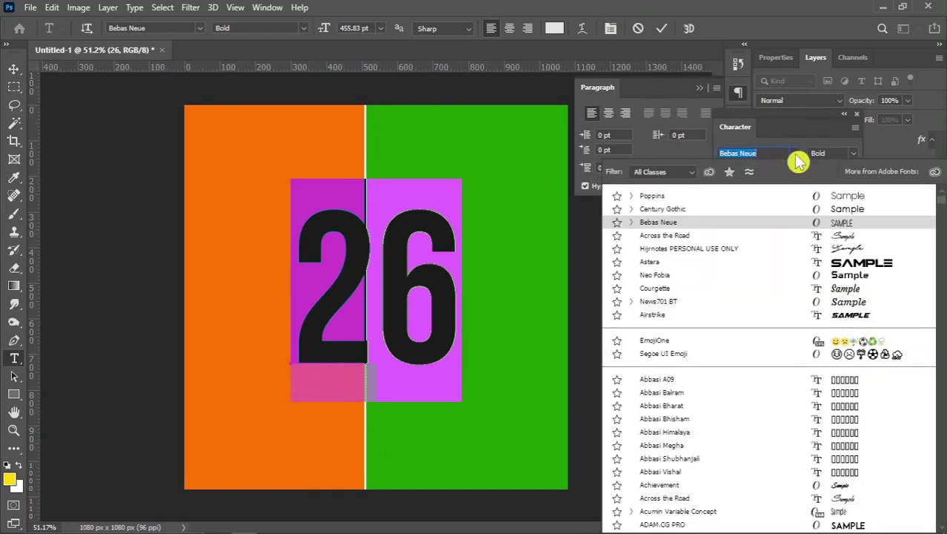
{"action": "left_click", "coordinate": [745, 197]}
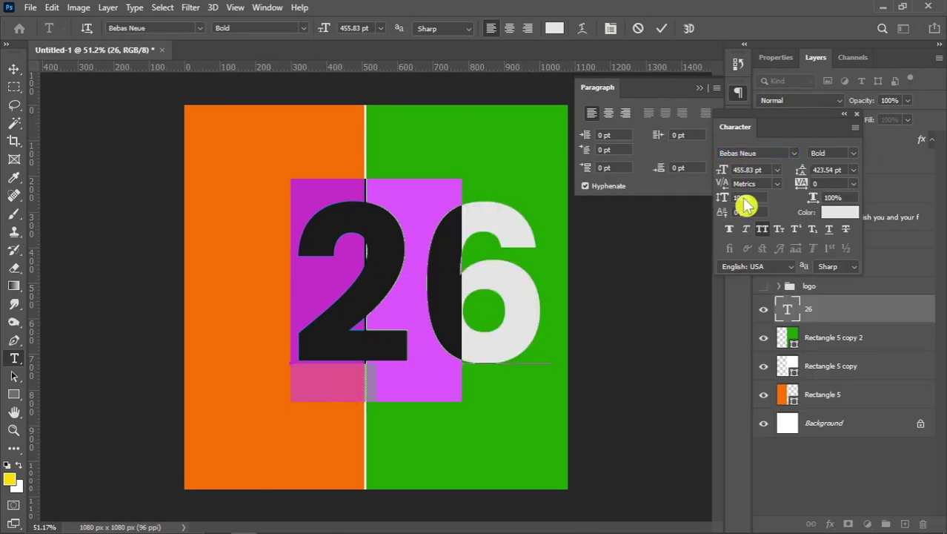
{"action": "left_click", "coordinate": [853, 154]}
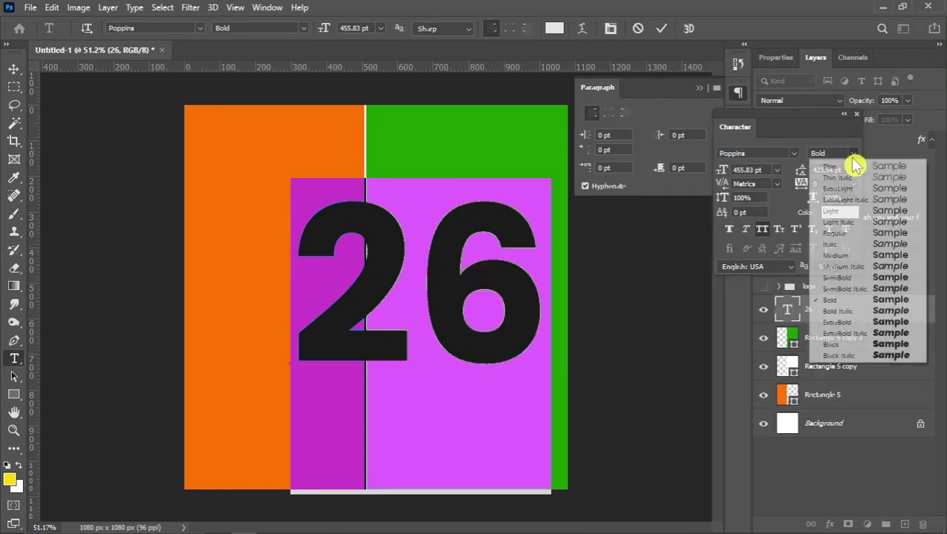
{"action": "left_click", "coordinate": [846, 324]}
Re-centre the '26' and duplicate it as a '26 copy' layer, keeping the original selected.
{"action": "left_click", "coordinate": [13, 69]}
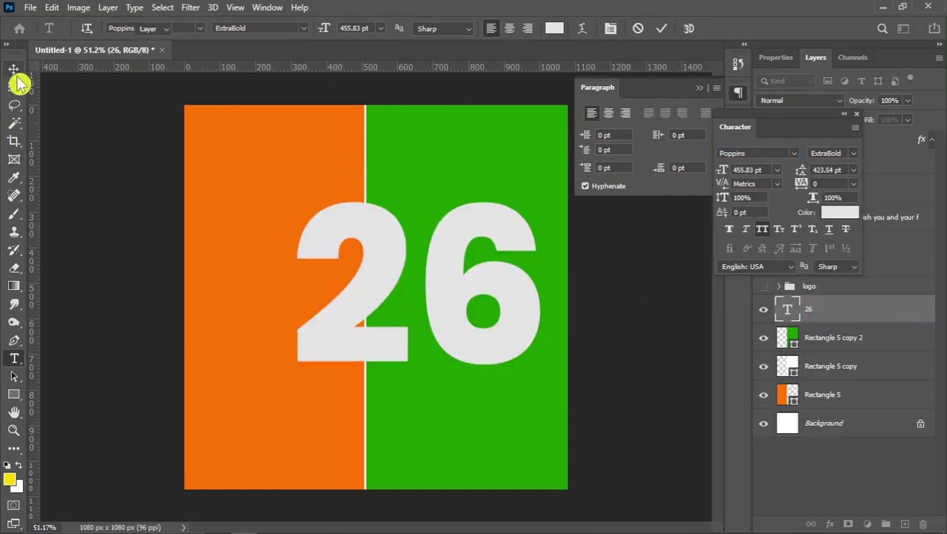
{"action": "left_click_drag", "start_coordinate": [419, 295], "coordinate": [363, 295]}
{"action": "key", "text": "ctrl+a"}
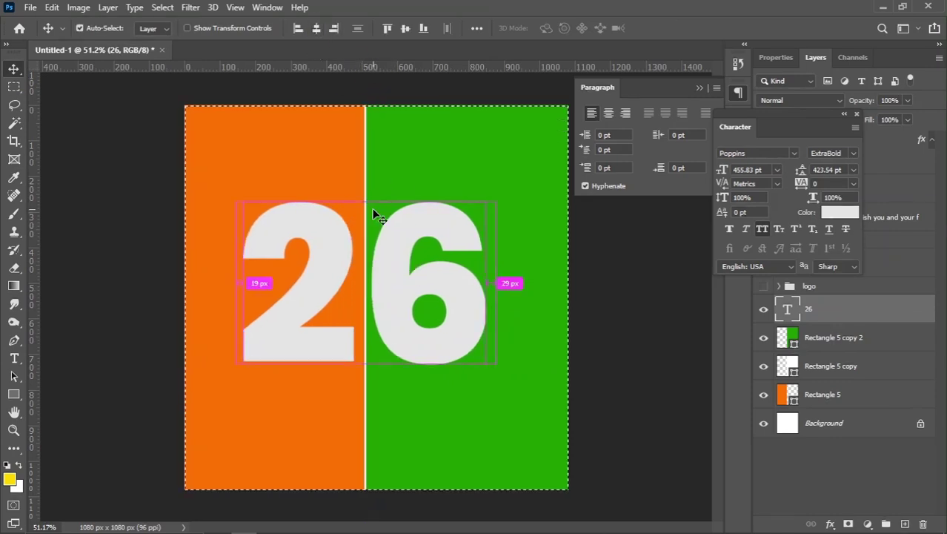
{"action": "key", "text": "ctrl+d"}
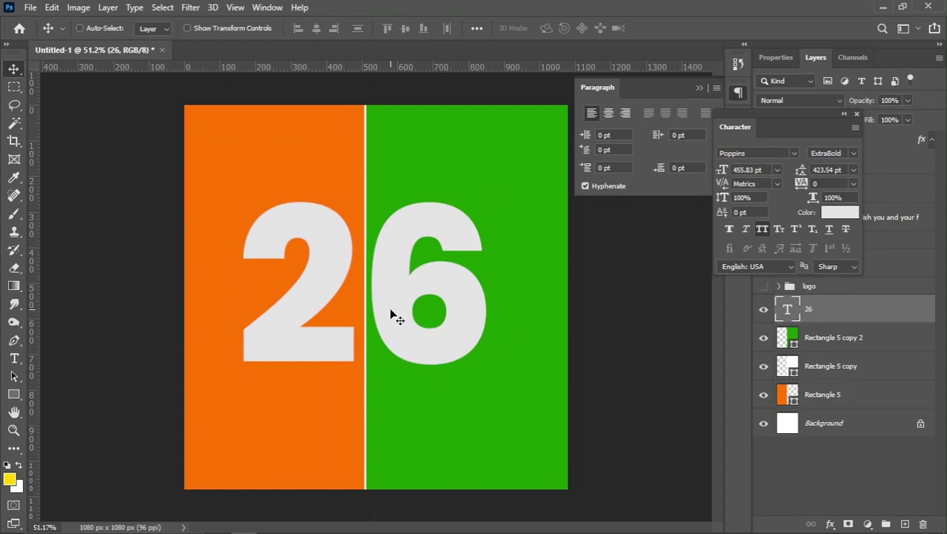
{"action": "left_click", "coordinate": [856, 115]}
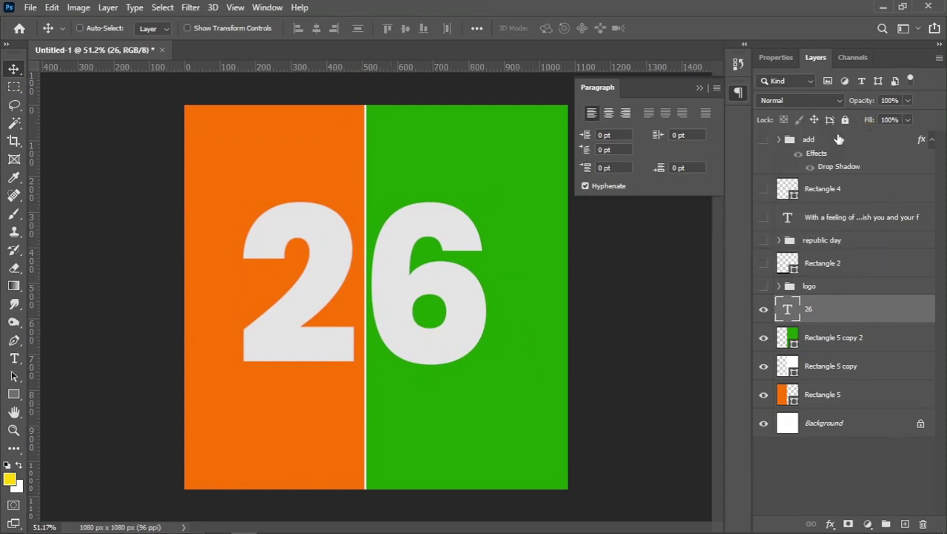
{"action": "left_click_drag", "start_coordinate": [840, 320], "coordinate": [904, 524]}
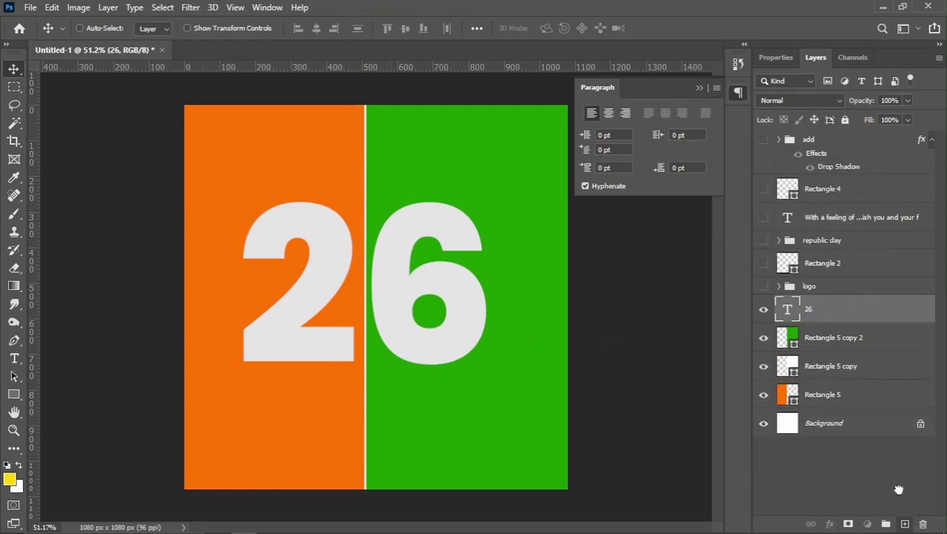
{"action": "left_click", "coordinate": [845, 341]}
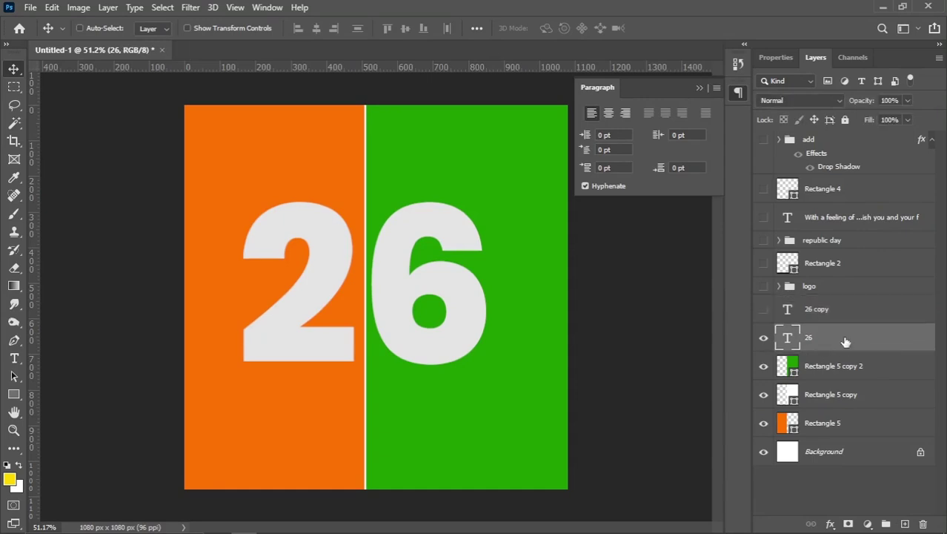
Colour the '2' with orange sampled from the left half.
{"action": "key", "text": "t"}
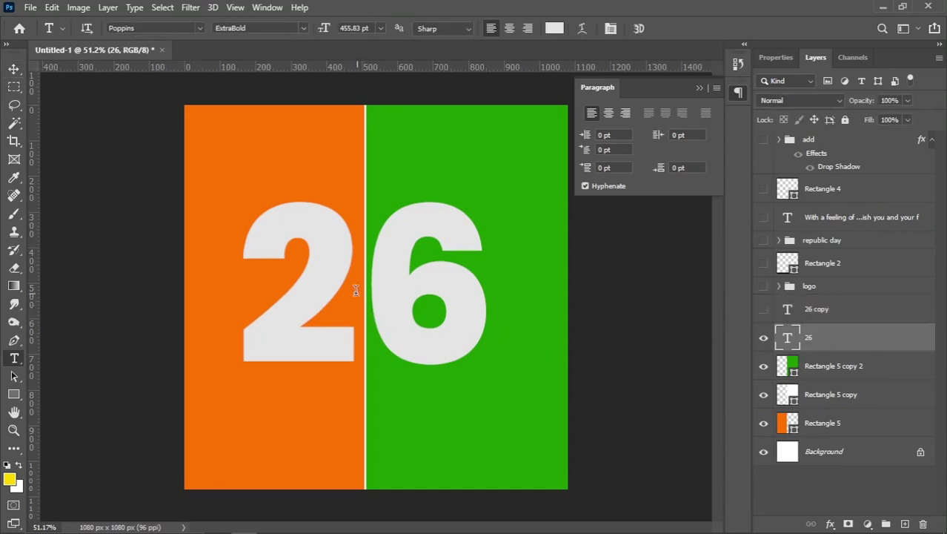
{"action": "double_click", "coordinate": [306, 277]}
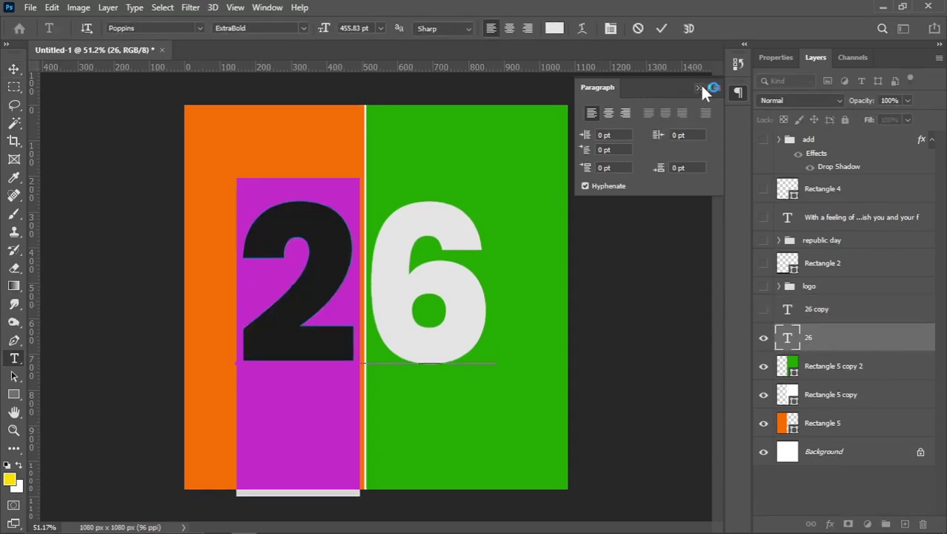
{"action": "left_click", "coordinate": [700, 86]}
{"action": "left_click", "coordinate": [610, 28]}
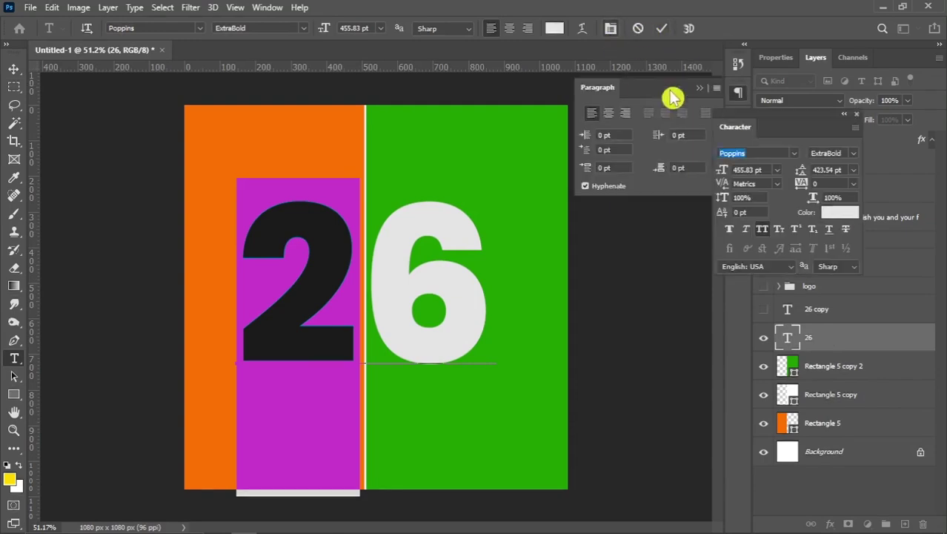
{"action": "left_click", "coordinate": [831, 213]}
{"action": "left_click", "coordinate": [289, 151]}
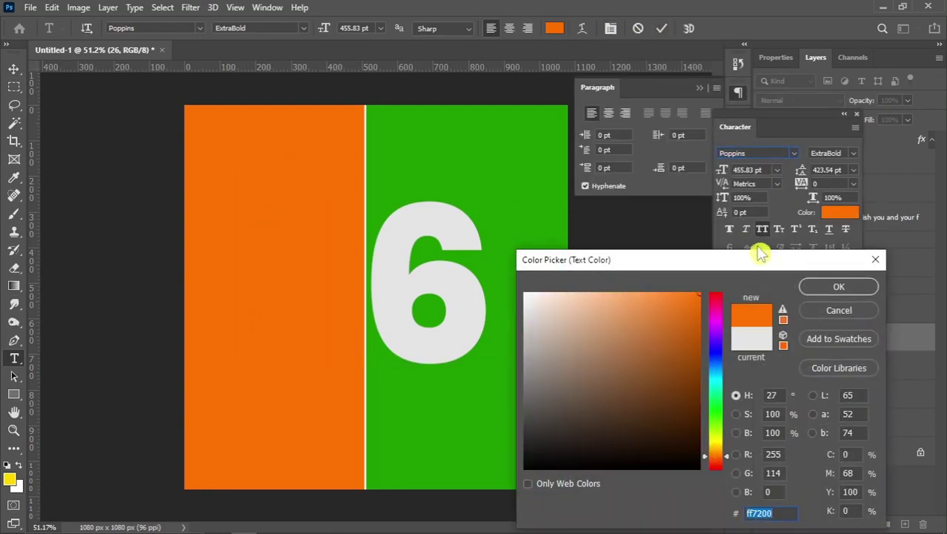
{"action": "left_click", "coordinate": [836, 286]}
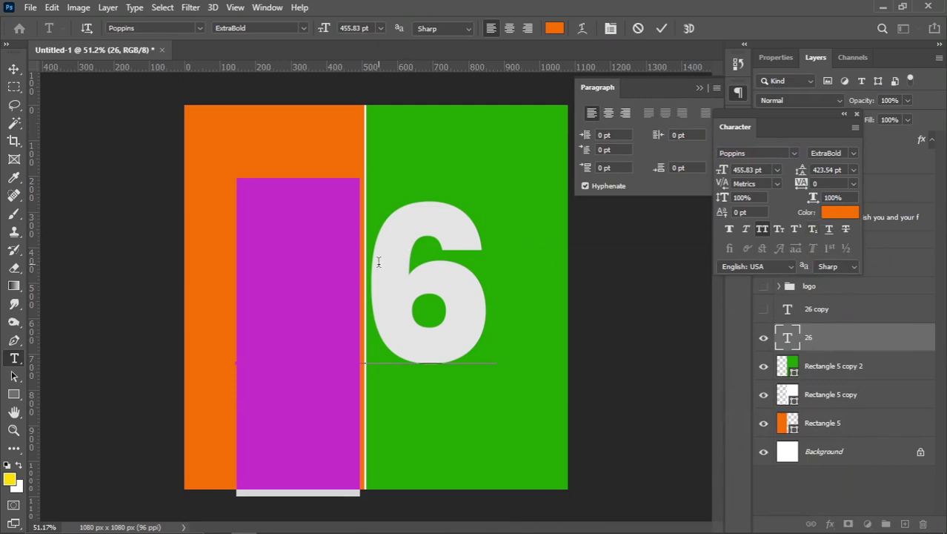
Colour the '6' with green sampled from the right half.
{"action": "left_click_drag", "start_coordinate": [378, 262], "coordinate": [493, 282]}
{"action": "left_click", "coordinate": [840, 213]}
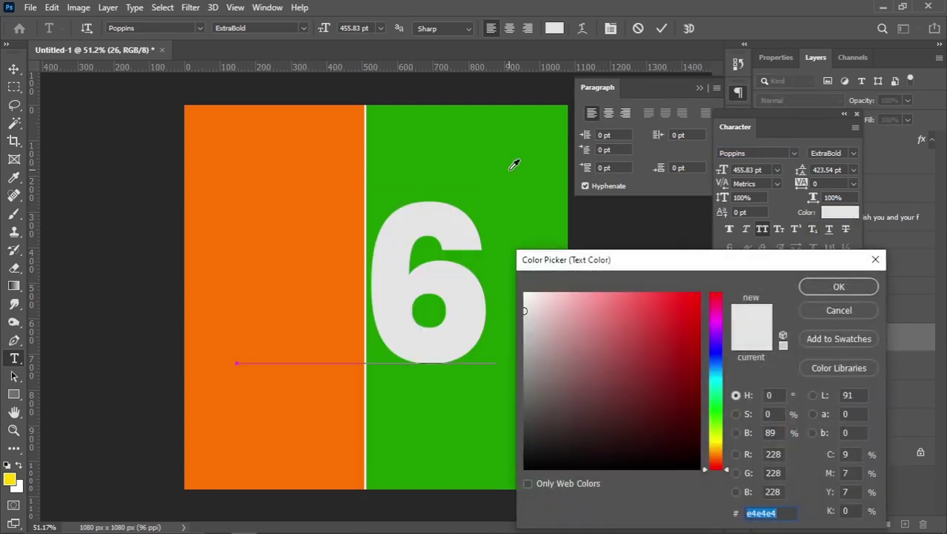
{"action": "left_click", "coordinate": [515, 164]}
{"action": "left_click", "coordinate": [839, 286]}
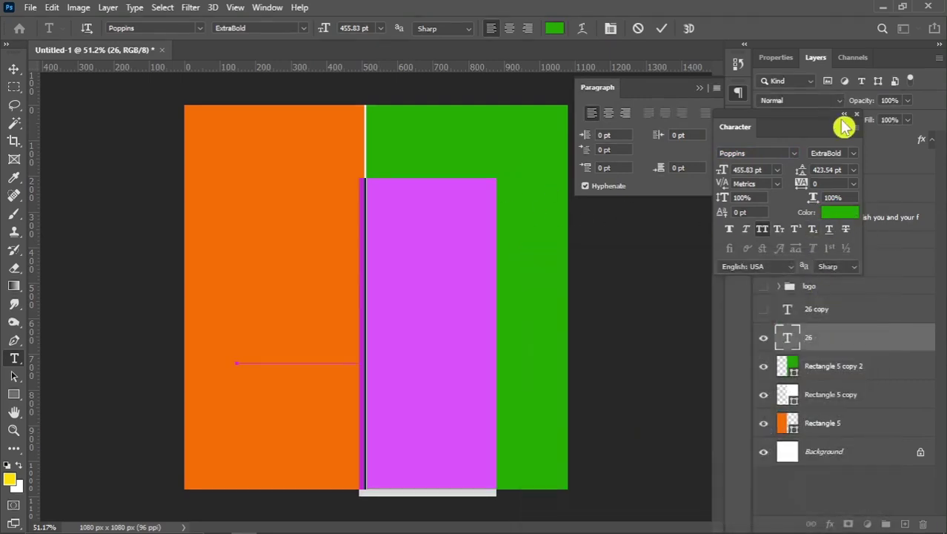
{"action": "left_click", "coordinate": [856, 115]}
{"action": "left_click", "coordinate": [699, 88]}
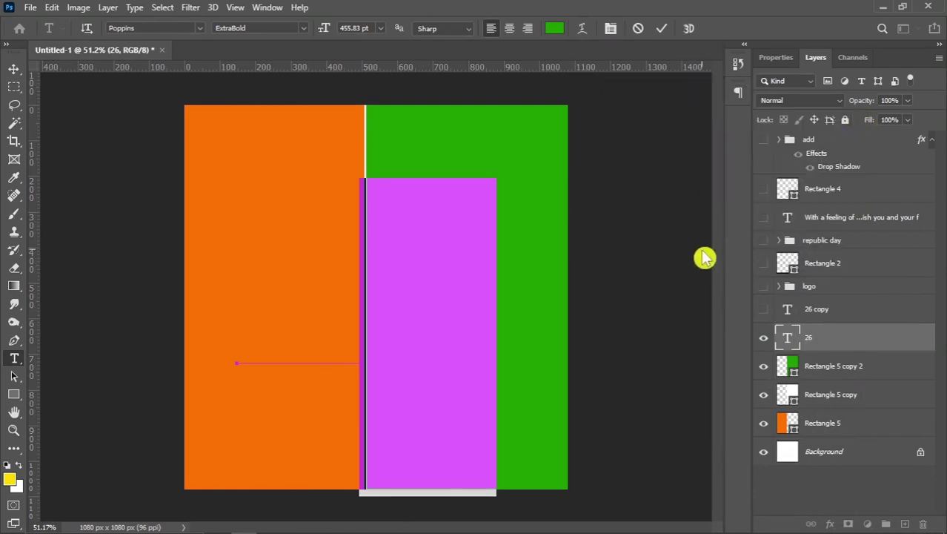
{"action": "left_click", "coordinate": [13, 69]}
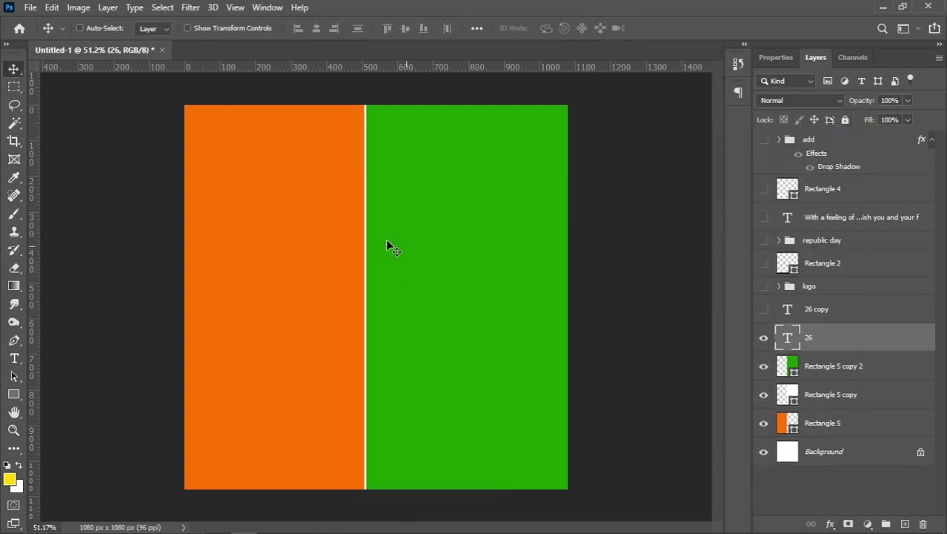
Add an Inner Shadow layer style to the 26 layer with Normal blending.
{"action": "right_click", "coordinate": [850, 341]}
{"action": "left_click", "coordinate": [634, 76]}
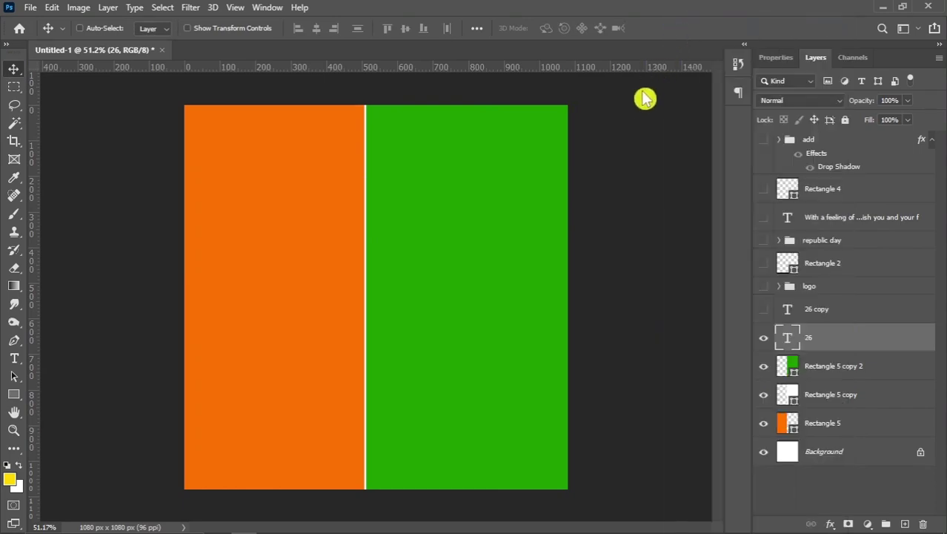
{"action": "left_click_drag", "start_coordinate": [496, 94], "coordinate": [643, 79]}
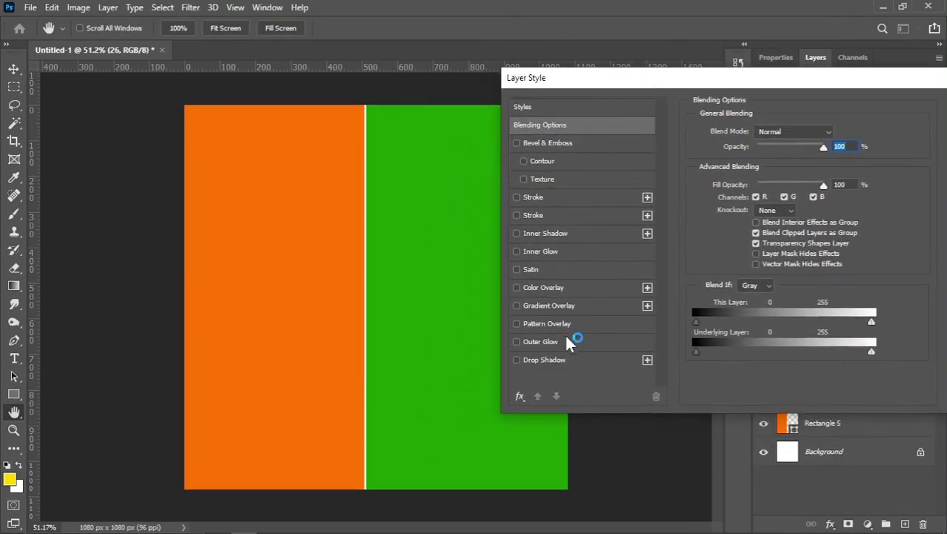
{"action": "left_click", "coordinate": [543, 235]}
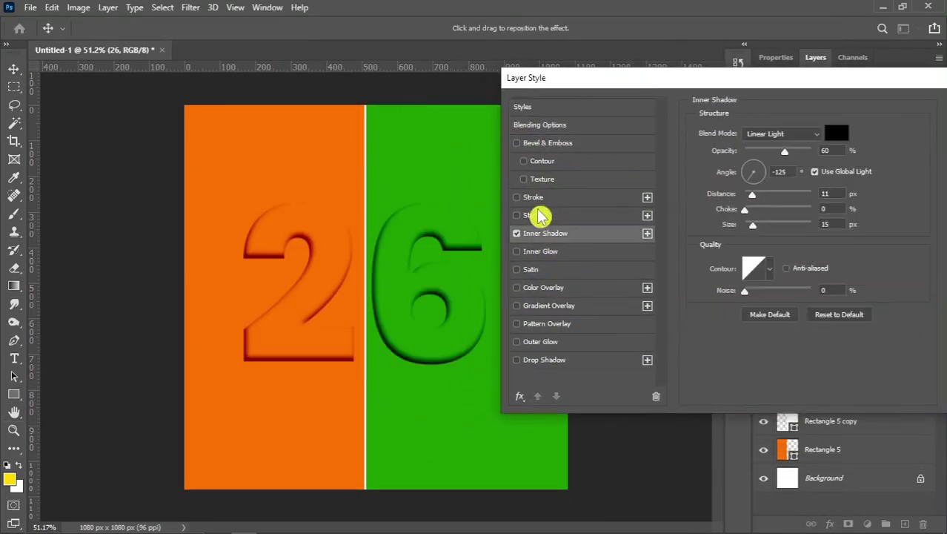
{"action": "left_click_drag", "start_coordinate": [562, 87], "coordinate": [566, 110]}
{"action": "left_click", "coordinate": [785, 156]}
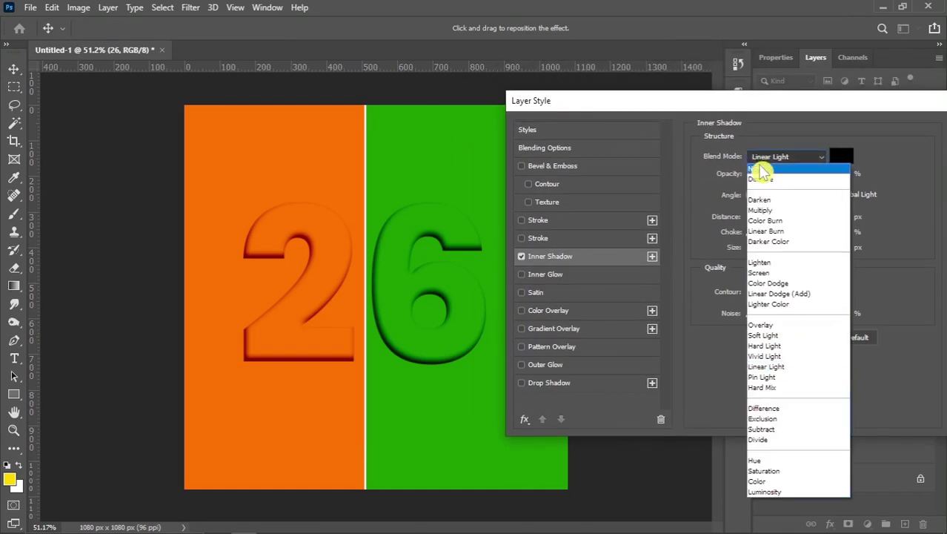
{"action": "left_click", "coordinate": [771, 173]}
Make the inner shadow colour black and its distance 12 px.
{"action": "left_click_drag", "start_coordinate": [651, 111], "coordinate": [645, 120]}
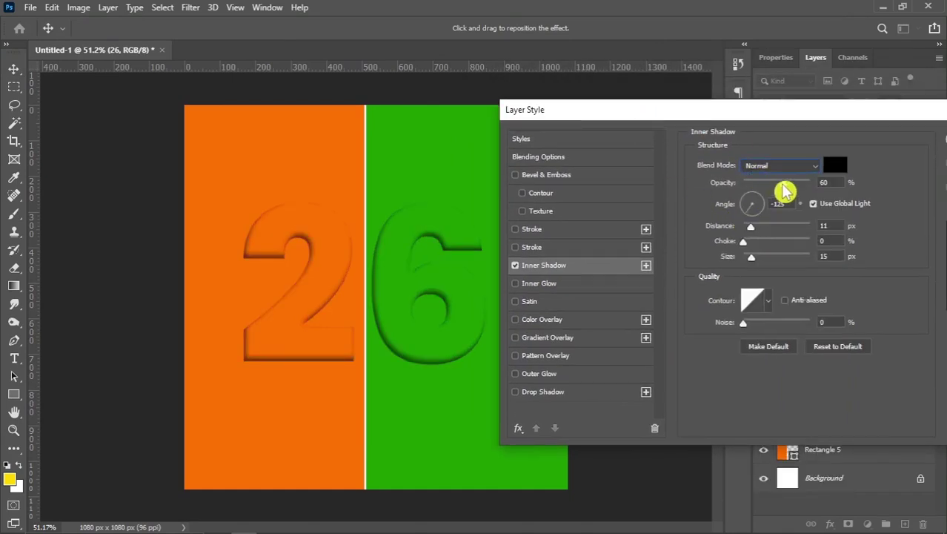
{"action": "left_click", "coordinate": [835, 164]}
{"action": "left_click_drag", "start_coordinate": [673, 326], "coordinate": [659, 447]}
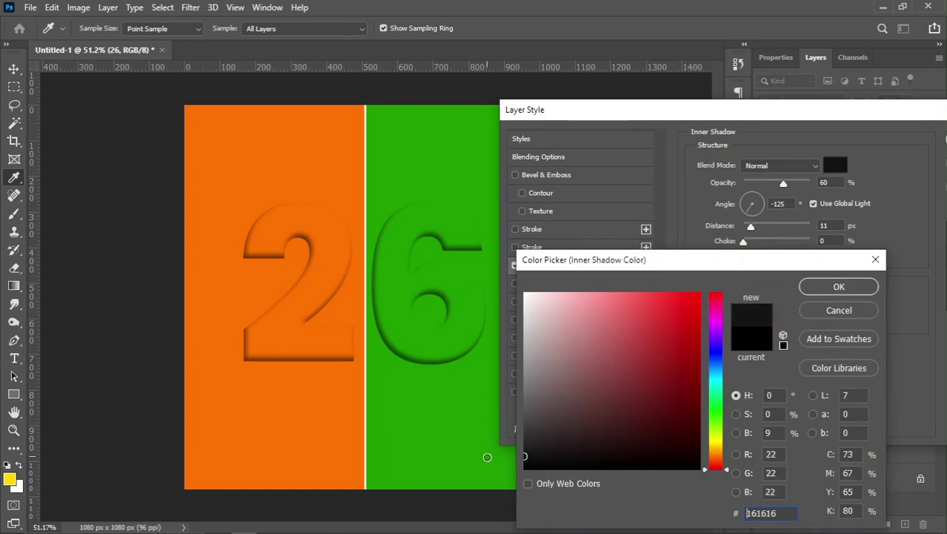
{"action": "left_click_drag", "start_coordinate": [575, 456], "coordinate": [536, 452]}
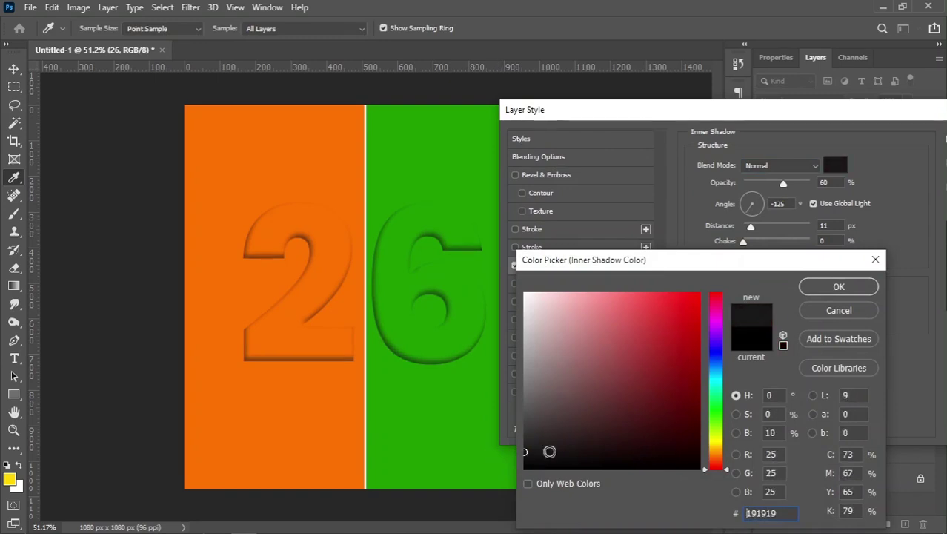
{"action": "left_click", "coordinate": [837, 289]}
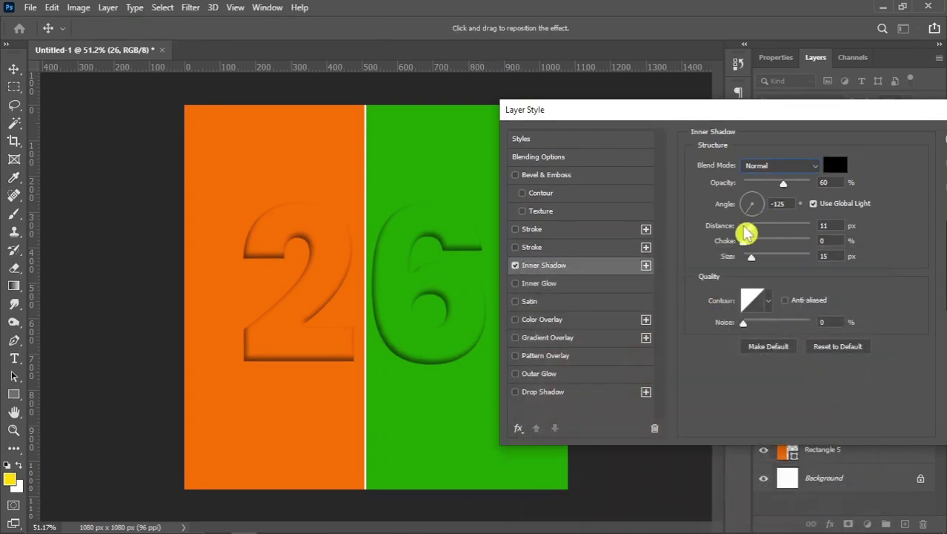
{"action": "left_click_drag", "start_coordinate": [750, 226], "coordinate": [756, 234]}
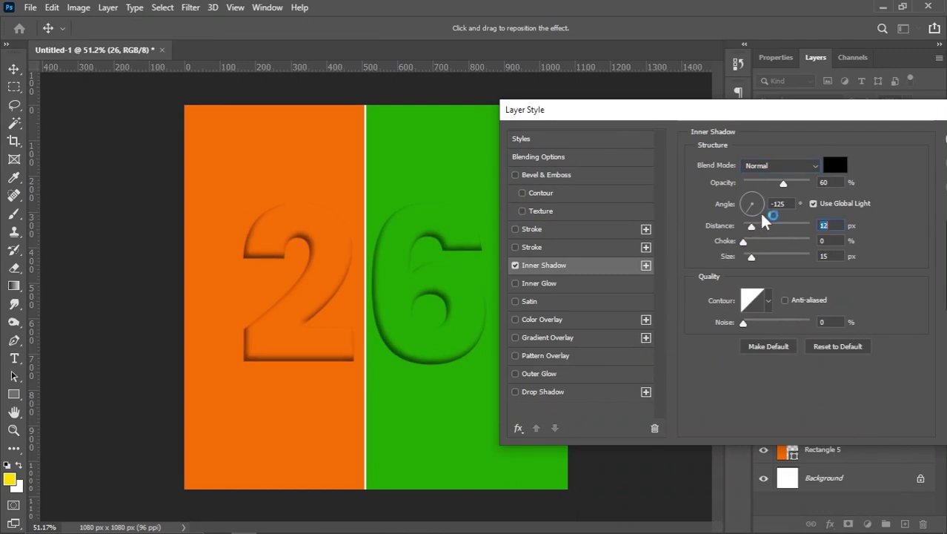
Set the inner shadow to Linear Light blending and adjust its opacity.
{"action": "left_click_drag", "start_coordinate": [786, 186], "coordinate": [794, 191]}
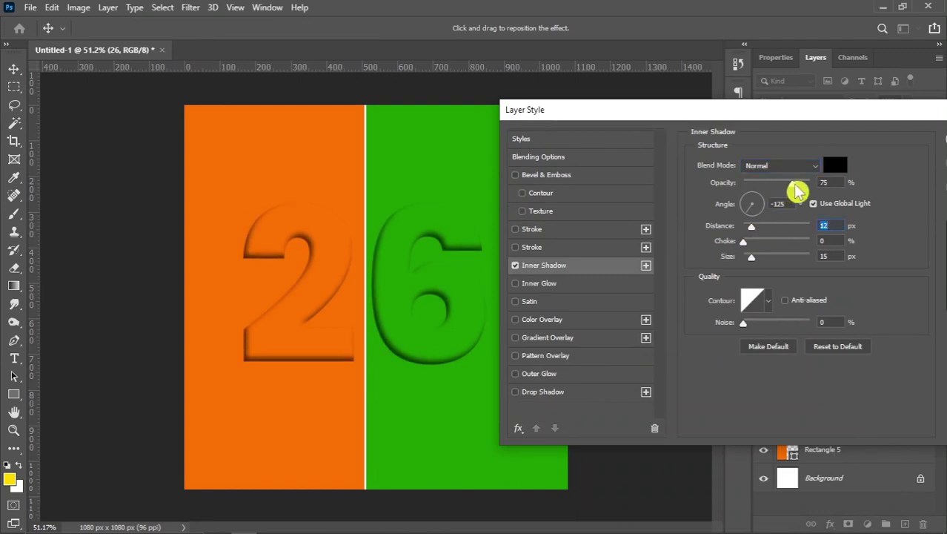
{"action": "left_click", "coordinate": [761, 169]}
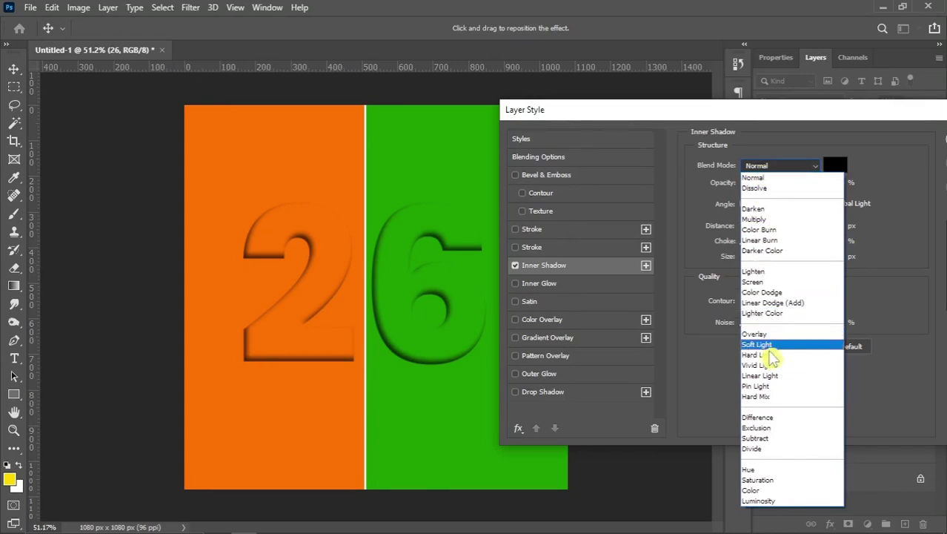
{"action": "left_click", "coordinate": [771, 375]}
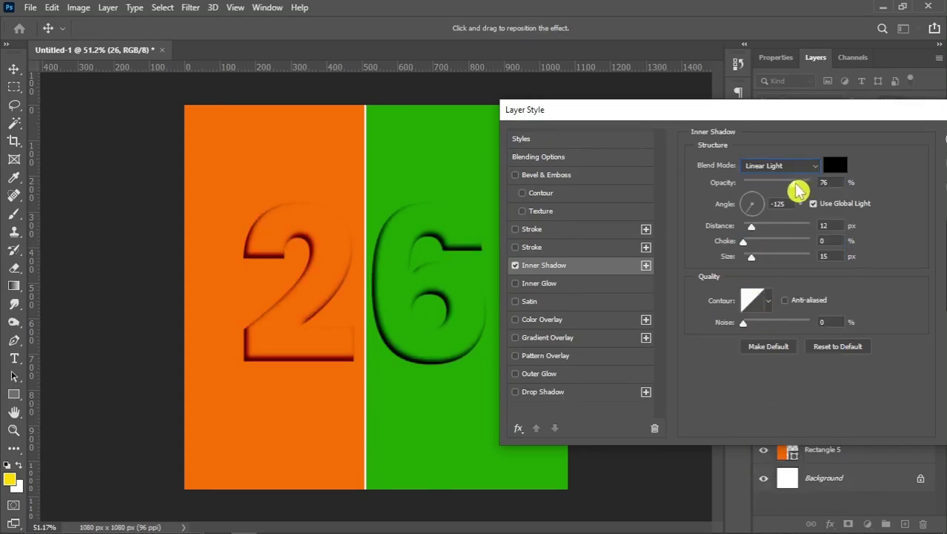
{"action": "left_click_drag", "start_coordinate": [795, 184], "coordinate": [788, 187]}
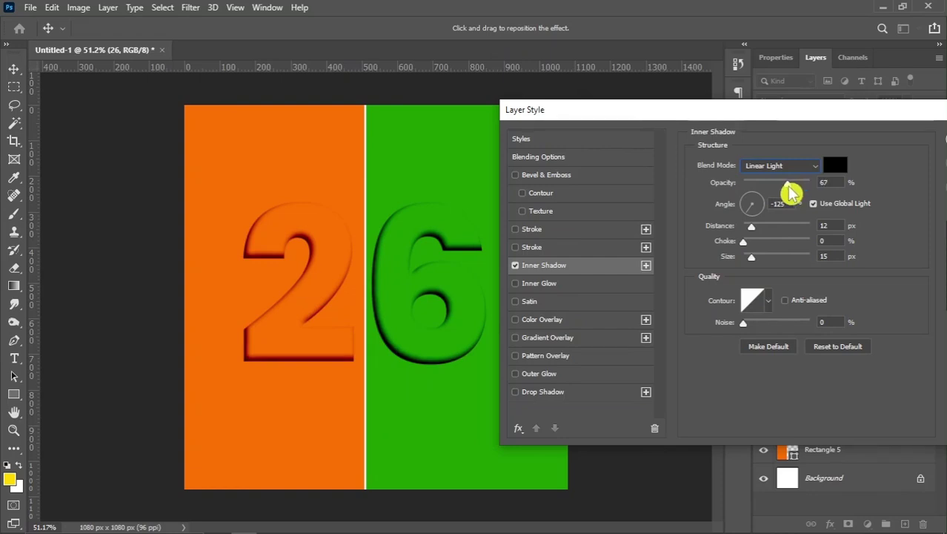
Set the inner shadow size to 22 px and angle to -138°.
{"action": "left_click", "coordinate": [830, 258]}
{"action": "scroll", "coordinate": [830, 257], "scroll_direction": "up", "scroll_amount": 3}
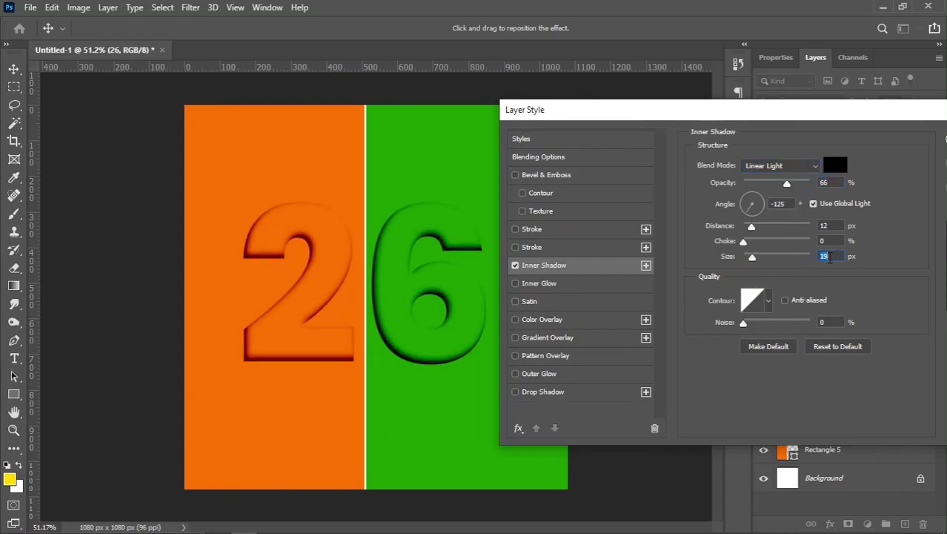
{"action": "scroll", "coordinate": [831, 257], "scroll_direction": "up", "scroll_amount": 3}
{"action": "scroll", "coordinate": [830, 257], "scroll_direction": "up", "scroll_amount": 2}
{"action": "scroll", "coordinate": [830, 257], "scroll_direction": "up", "scroll_amount": 1}
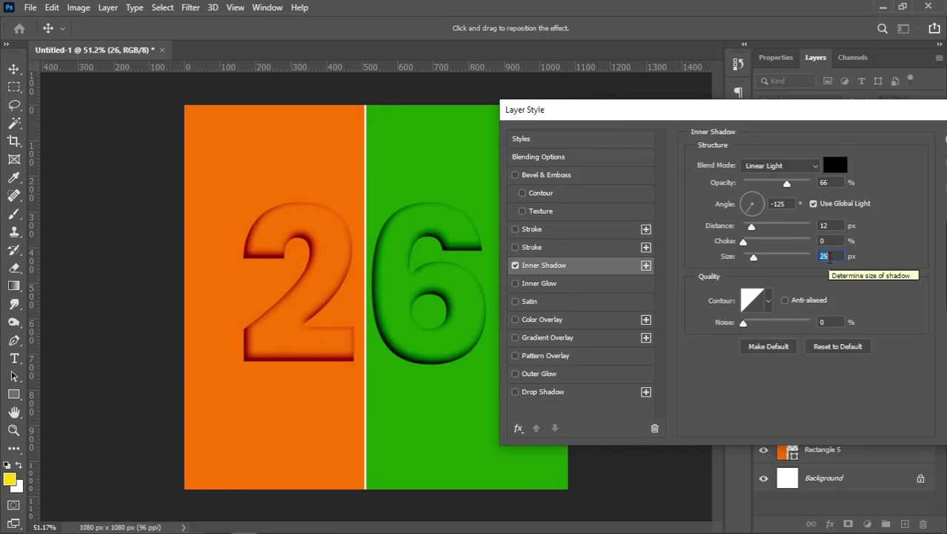
{"action": "scroll", "coordinate": [829, 257], "scroll_direction": "down", "scroll_amount": 4}
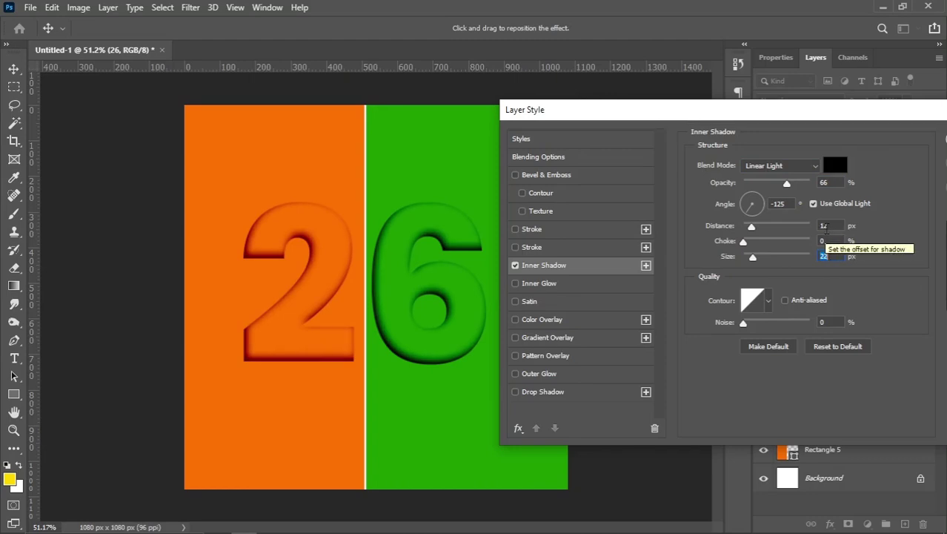
{"action": "left_click", "coordinate": [826, 225]}
{"action": "scroll", "coordinate": [828, 226], "scroll_direction": "down", "scroll_amount": 1}
{"action": "scroll", "coordinate": [829, 225], "scroll_direction": "up", "scroll_amount": 1}
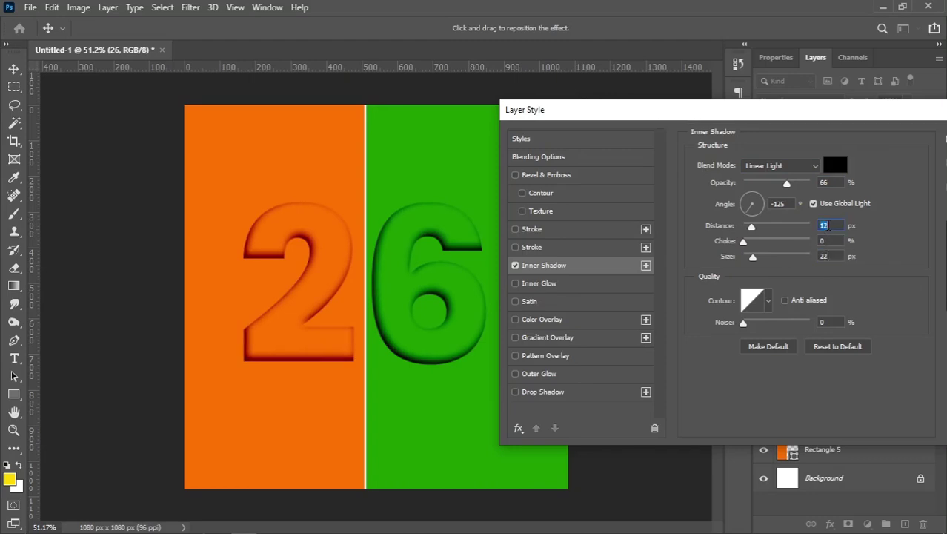
{"action": "scroll", "coordinate": [829, 225], "scroll_direction": "up", "scroll_amount": 1}
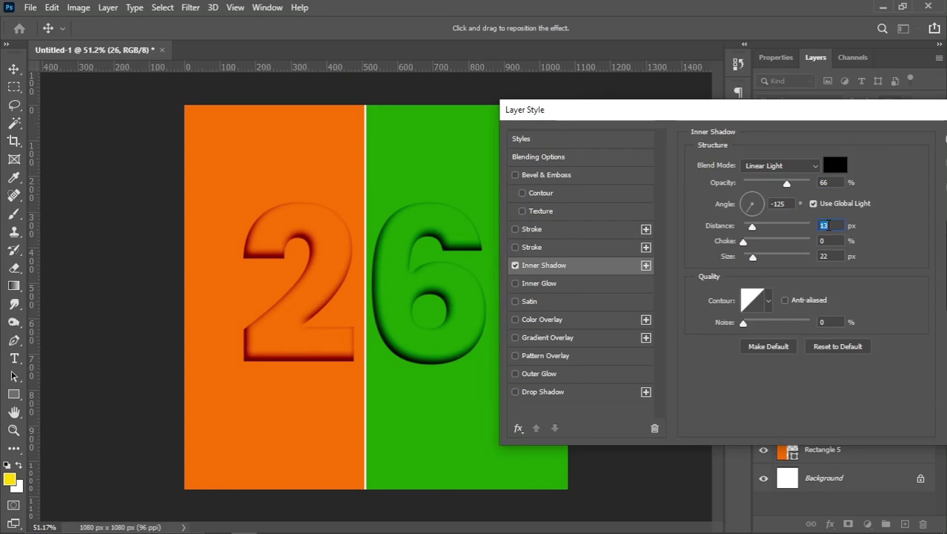
{"action": "scroll", "coordinate": [823, 227], "scroll_direction": "down", "scroll_amount": 1}
{"action": "left_click", "coordinate": [745, 212]}
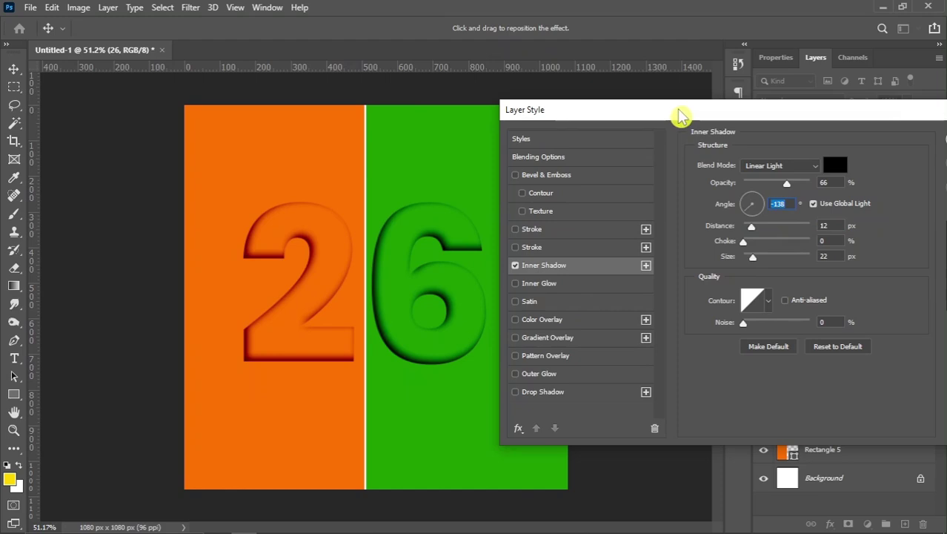
{"action": "left_click_drag", "start_coordinate": [679, 113], "coordinate": [609, 113]}
{"action": "scroll", "coordinate": [762, 183], "scroll_direction": "down", "scroll_amount": 1}
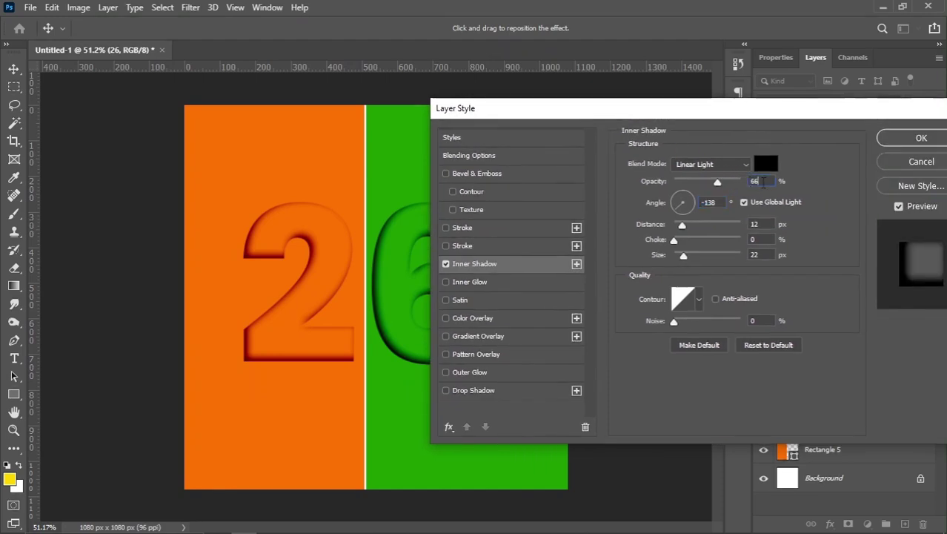
Apply the inner shadow at 60% opacity, then unhide and rasterize the 26 copy layer.
{"action": "type", "text": "60"}
{"action": "left_click", "coordinate": [921, 138]}
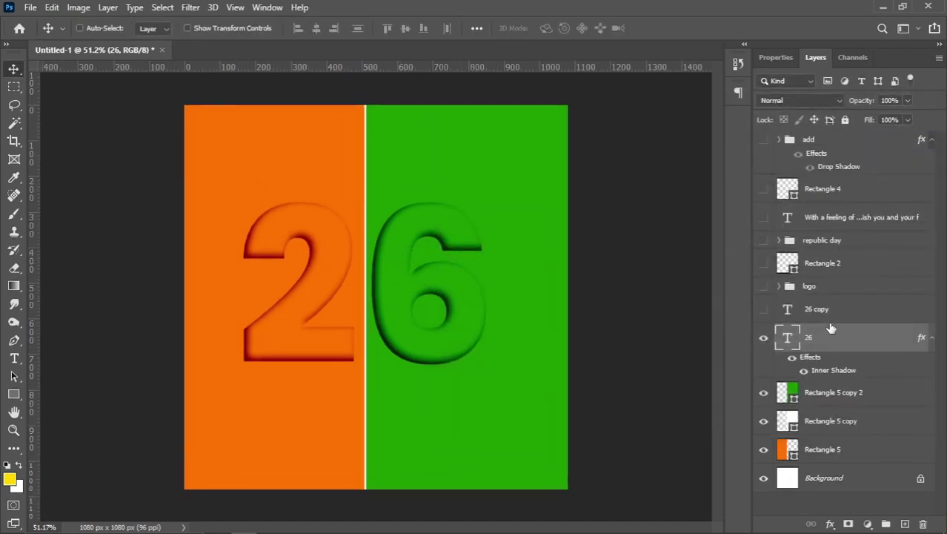
{"action": "left_click", "coordinate": [790, 315]}
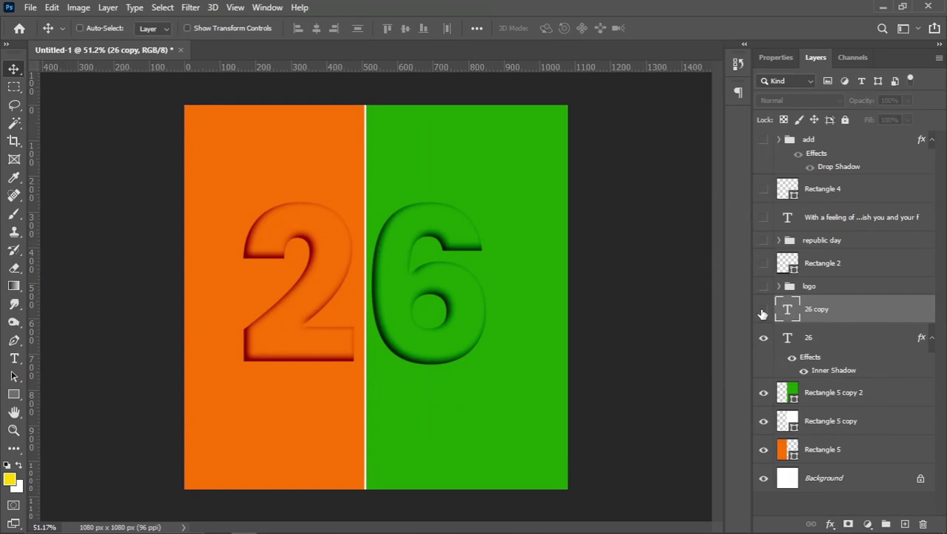
{"action": "left_click", "coordinate": [763, 309]}
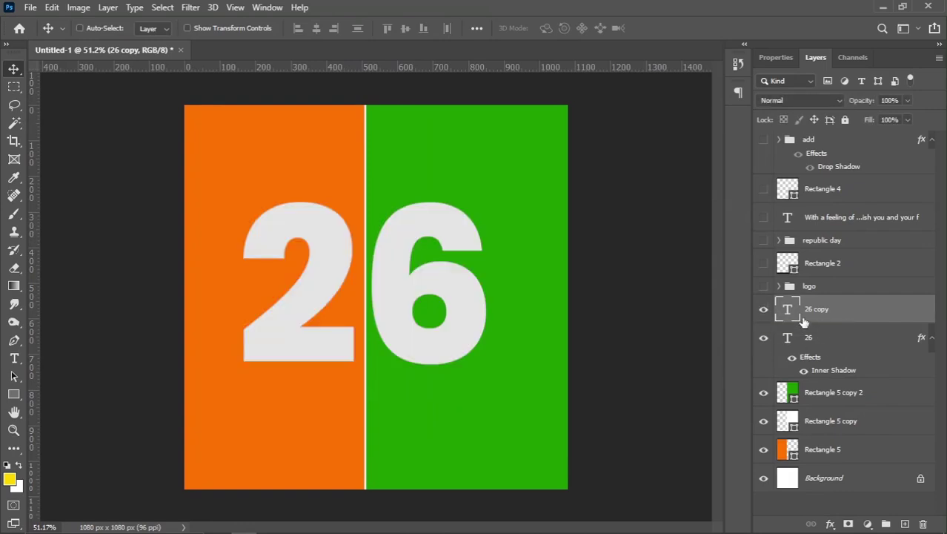
{"action": "right_click", "coordinate": [859, 312]}
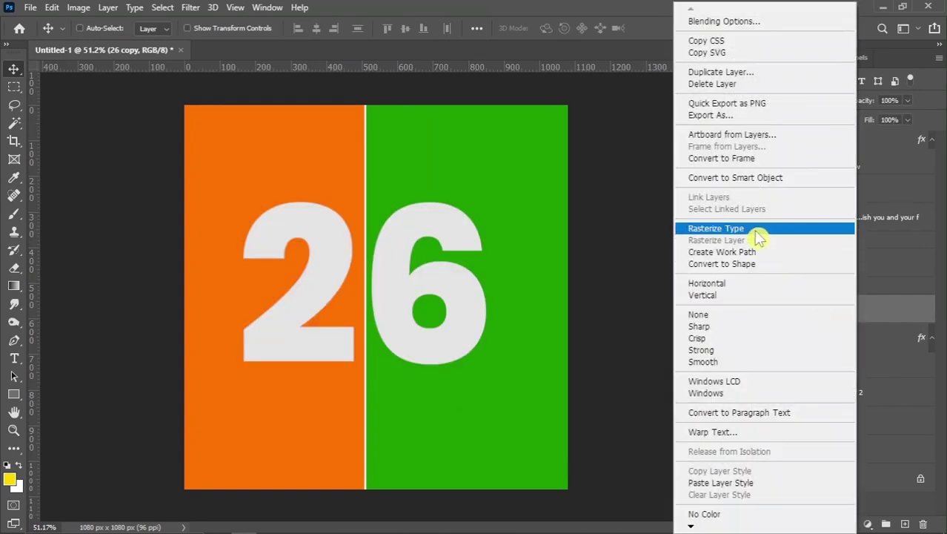
{"action": "left_click", "coordinate": [714, 232]}
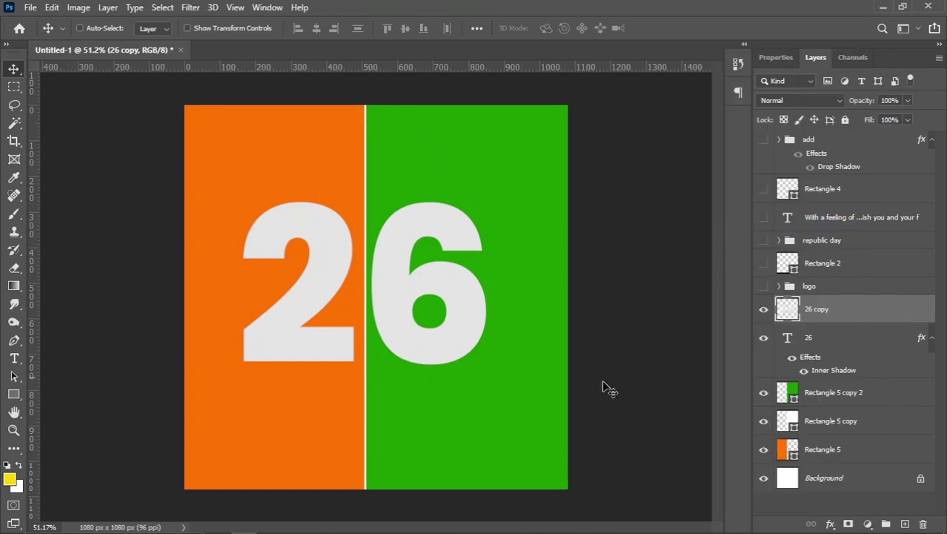
Cut the top half of the rasterized 26 copy onto a new Layer 1.
{"action": "left_click", "coordinate": [14, 87]}
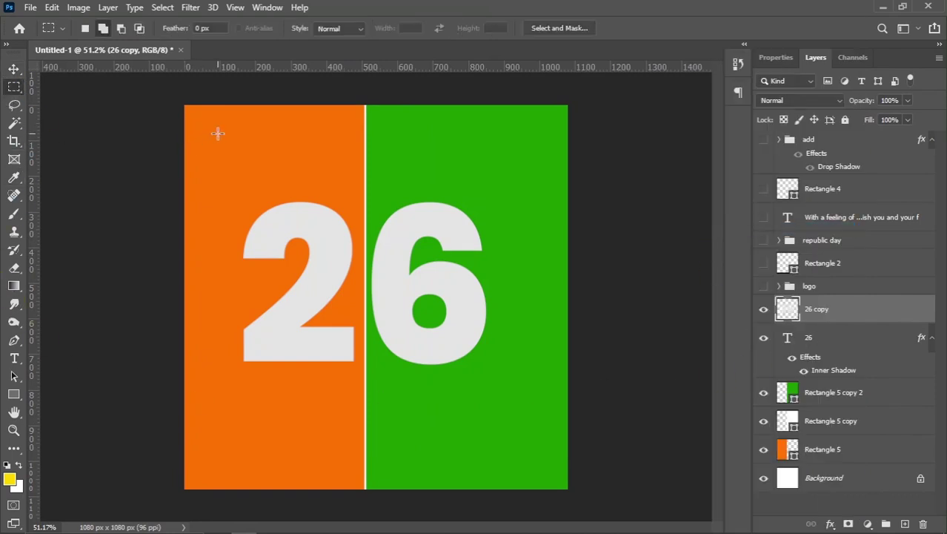
{"action": "left_click_drag", "start_coordinate": [217, 134], "coordinate": [549, 287]}
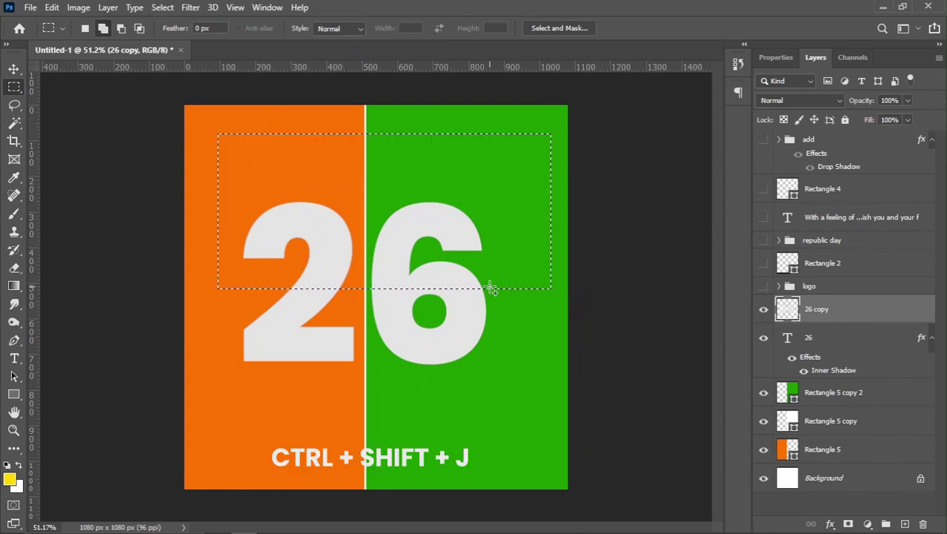
{"action": "key", "text": "ctrl+shift+j"}
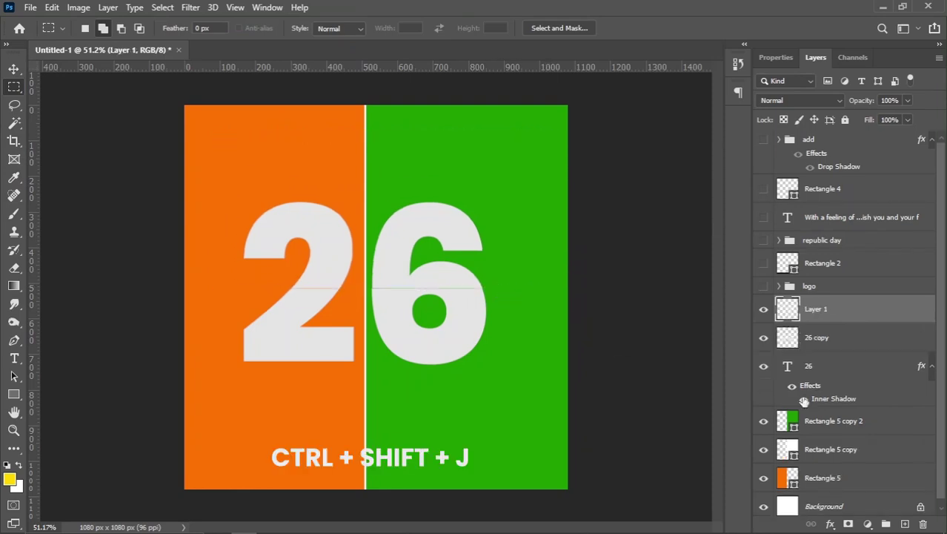
{"action": "left_click", "coordinate": [764, 309]}
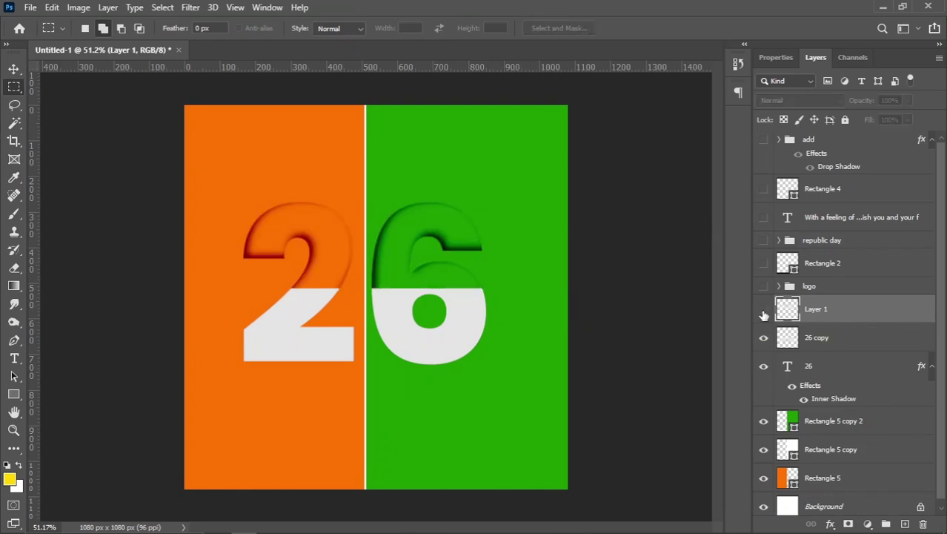
{"action": "left_click", "coordinate": [764, 337]}
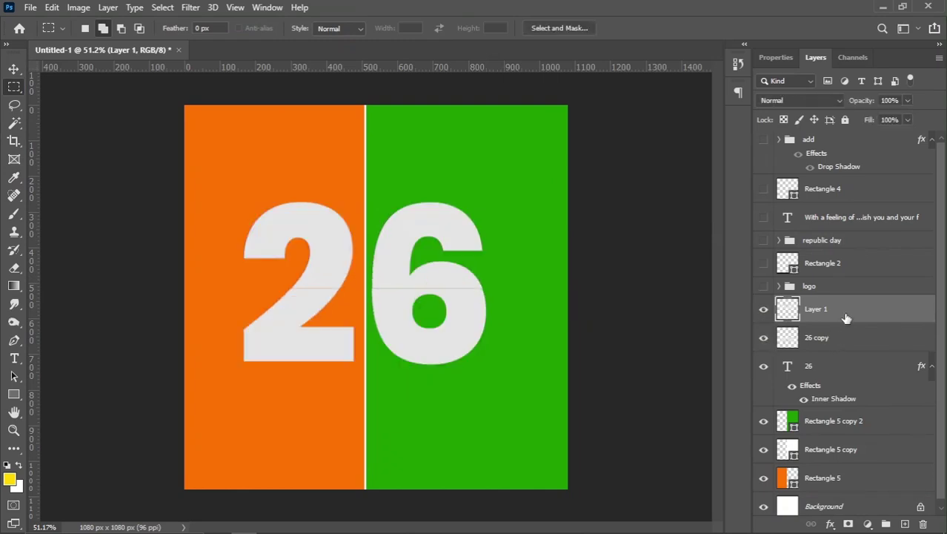
{"action": "left_click", "coordinate": [13, 69]}
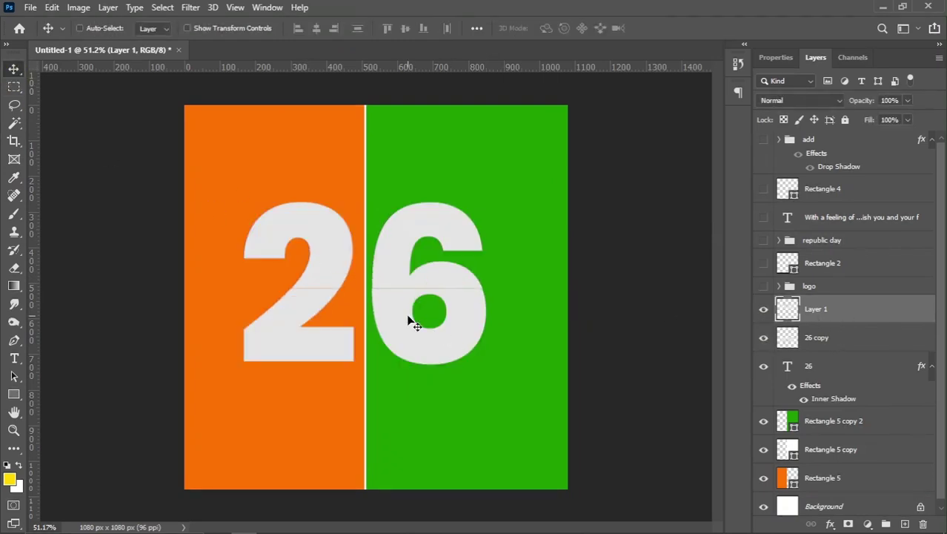
{"action": "scroll", "coordinate": [400, 323], "scroll_direction": "up", "scroll_amount": 1}
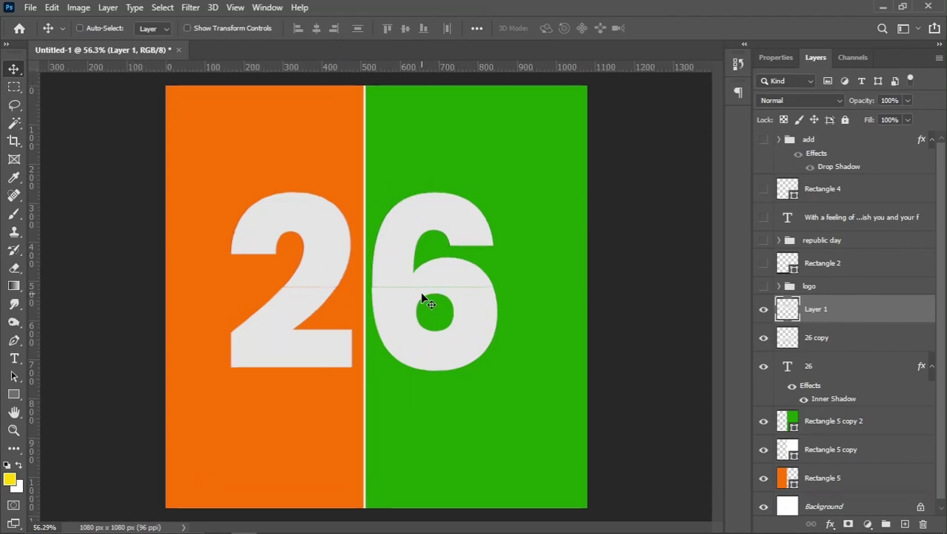
Distort Layer 1's top edge rightward, skewing it about -12.9° like a fold.
{"action": "key", "text": "ctrl+t"}
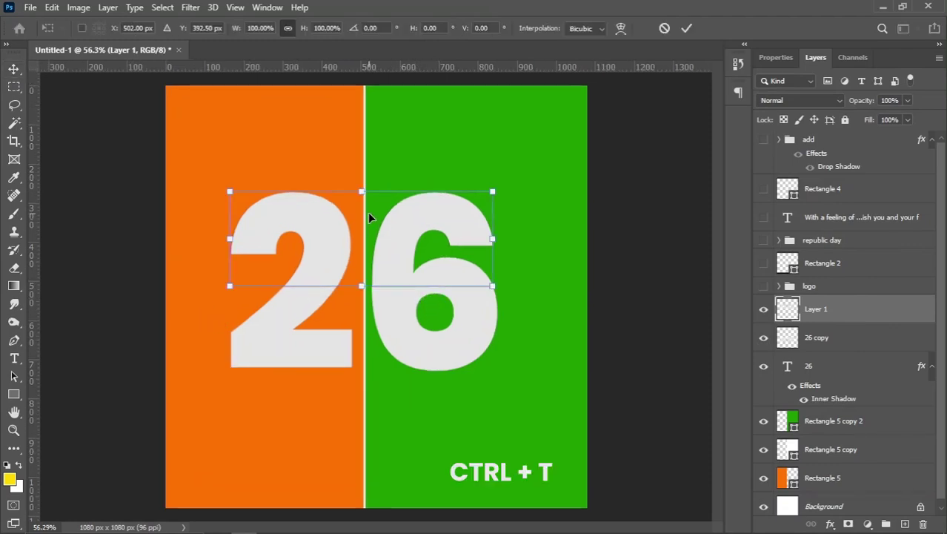
{"action": "right_click", "coordinate": [362, 208]}
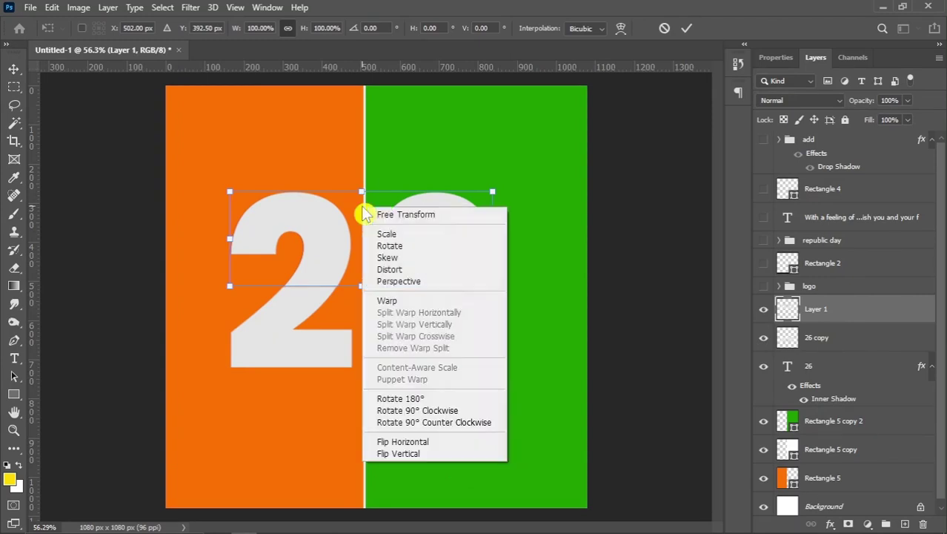
{"action": "left_click", "coordinate": [399, 270]}
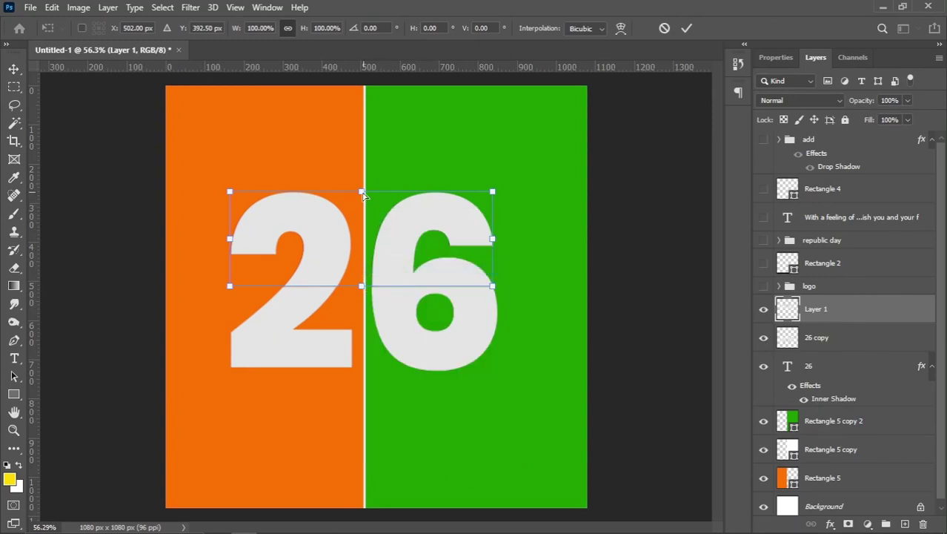
{"action": "left_click_drag", "start_coordinate": [363, 195], "coordinate": [387, 185]}
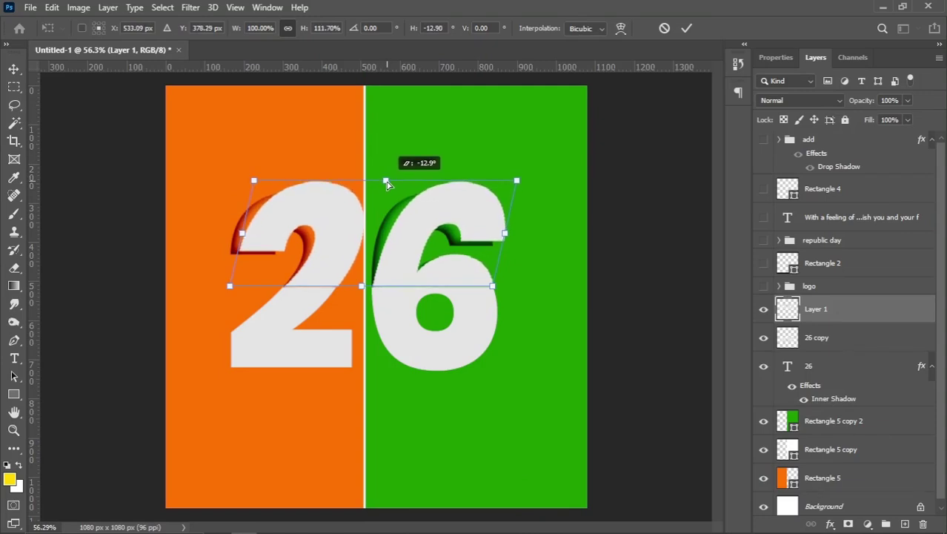
{"action": "left_click_drag", "start_coordinate": [387, 184], "coordinate": [389, 184]}
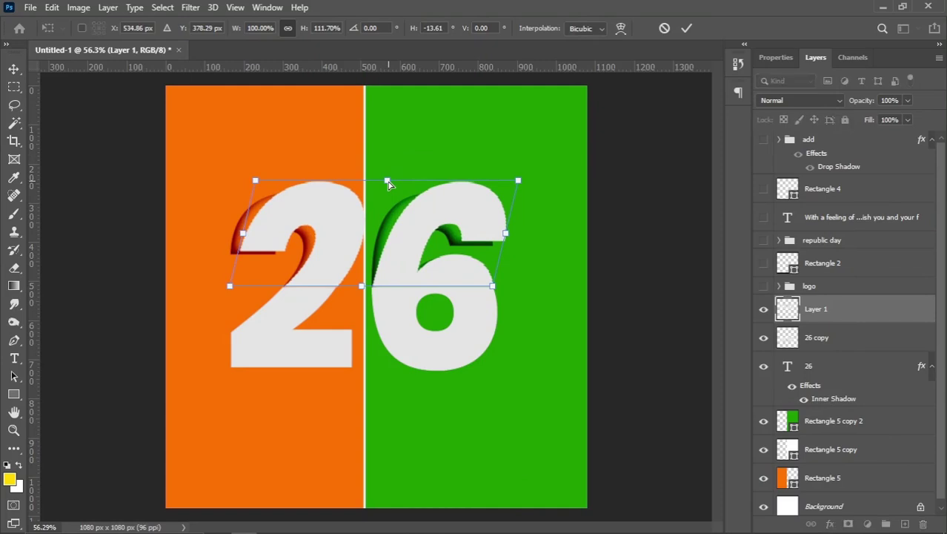
{"action": "key", "text": "Return"}
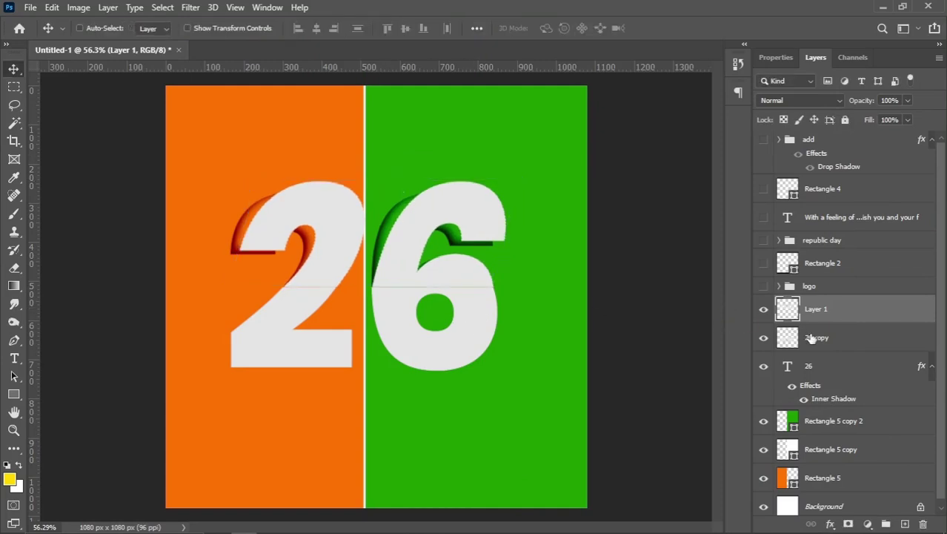
{"action": "left_click", "coordinate": [811, 338]}
Skew the lower half of the 26 copy layer to the right.
{"action": "key", "text": "ctrl+t"}
{"action": "right_click", "coordinate": [409, 347]}
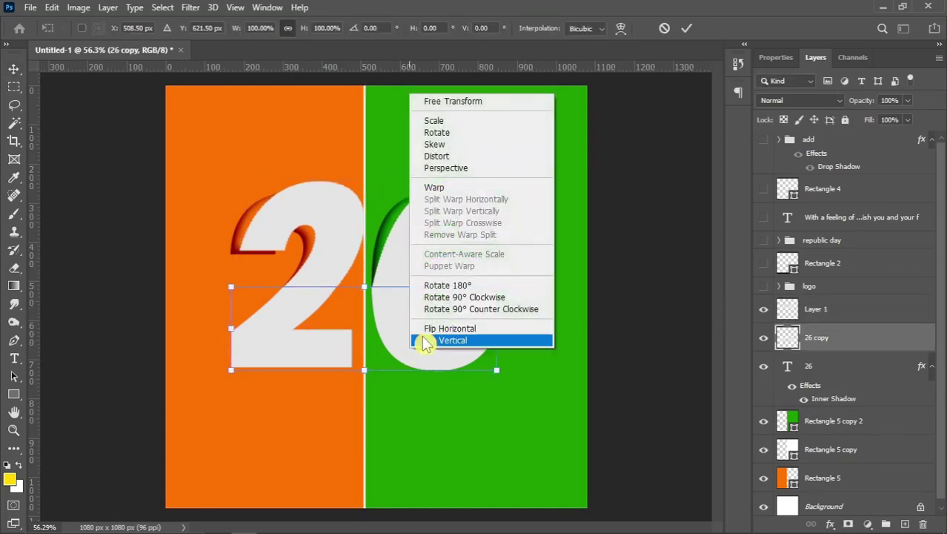
{"action": "left_click", "coordinate": [445, 156]}
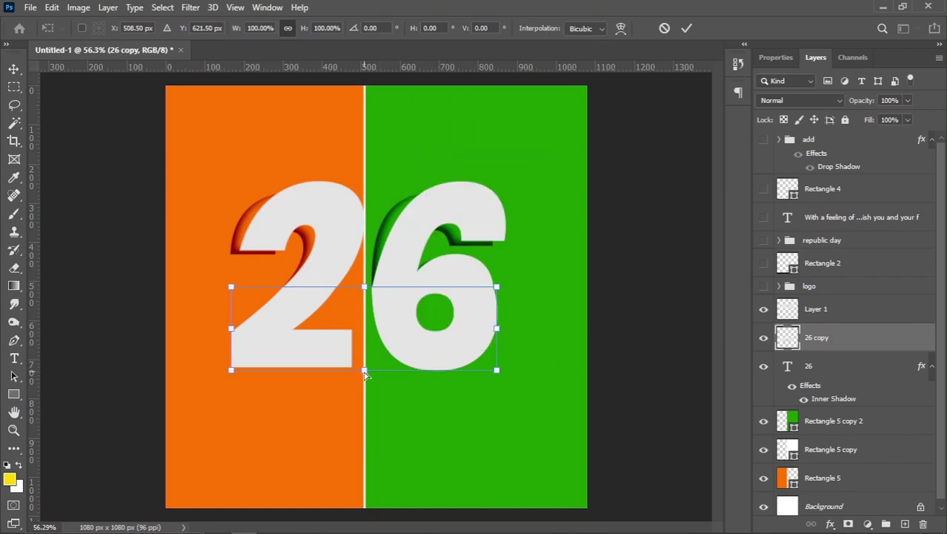
{"action": "left_click_drag", "start_coordinate": [365, 370], "coordinate": [389, 371]}
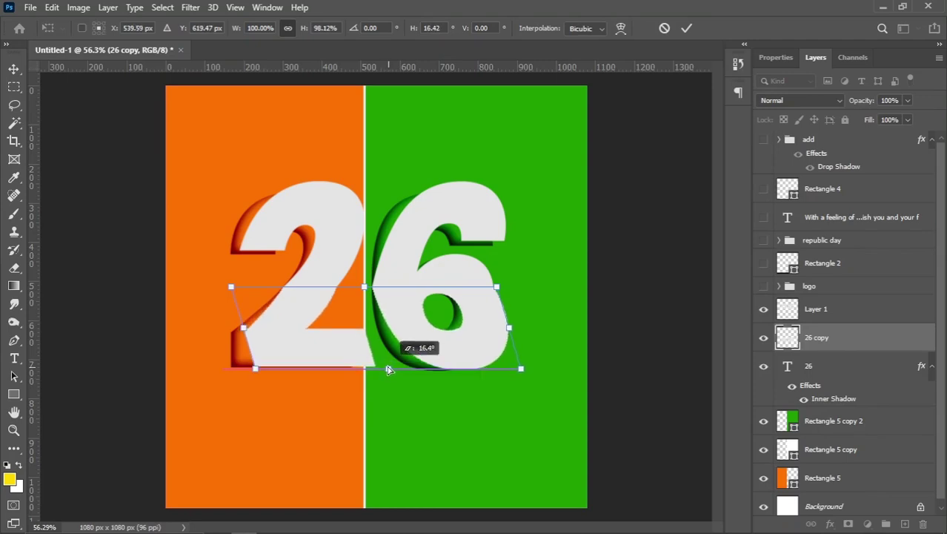
{"action": "key", "text": "Return"}
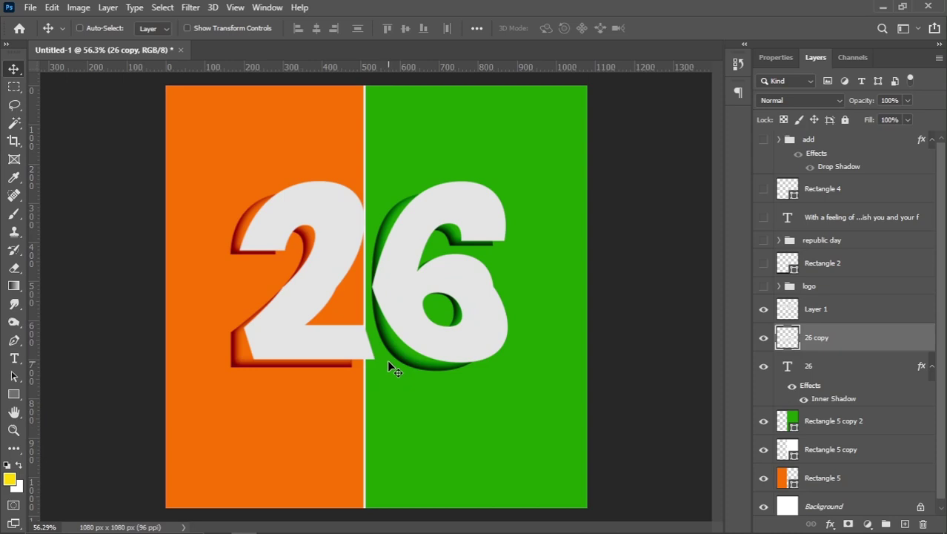
{"action": "scroll", "coordinate": [397, 304], "scroll_direction": "down", "scroll_amount": 2}
{"action": "scroll", "coordinate": [396, 326], "scroll_direction": "up", "scroll_amount": 2}
Undo that skew and redo it less steeply, about 12° to the right.
{"action": "key", "text": "ctrl+z"}
{"action": "key", "text": "ctrl+t"}
{"action": "right_click", "coordinate": [371, 371]}
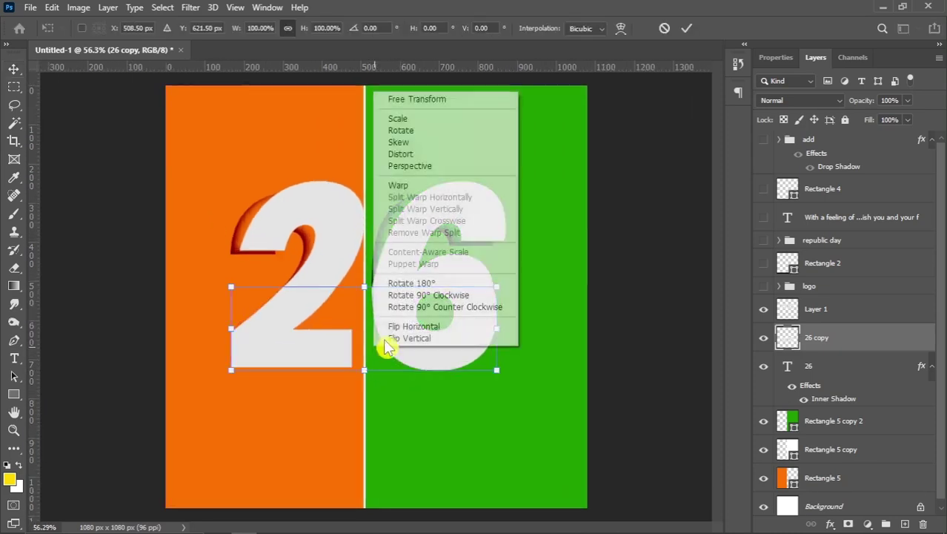
{"action": "left_click", "coordinate": [397, 151]}
{"action": "scroll", "coordinate": [363, 379], "scroll_direction": "up", "scroll_amount": 1}
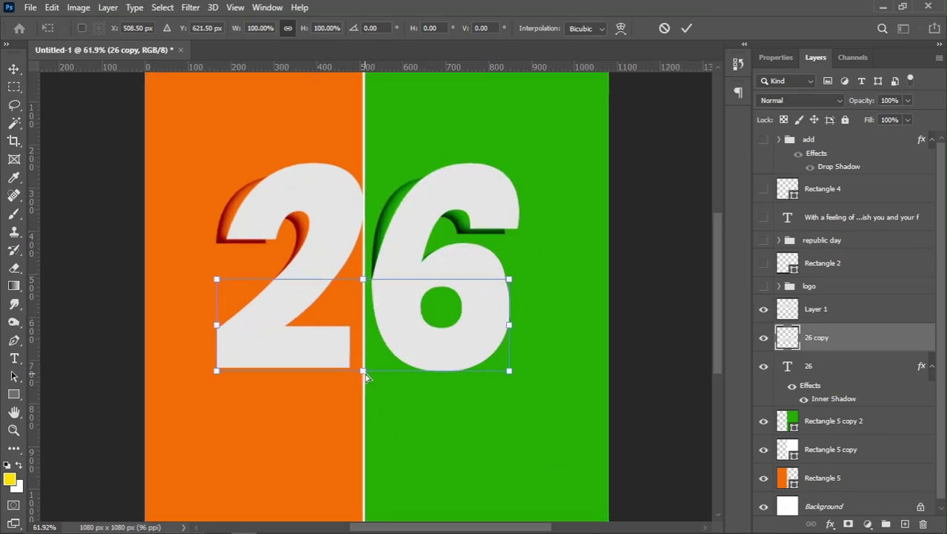
{"action": "left_click_drag", "start_coordinate": [364, 375], "coordinate": [385, 378]}
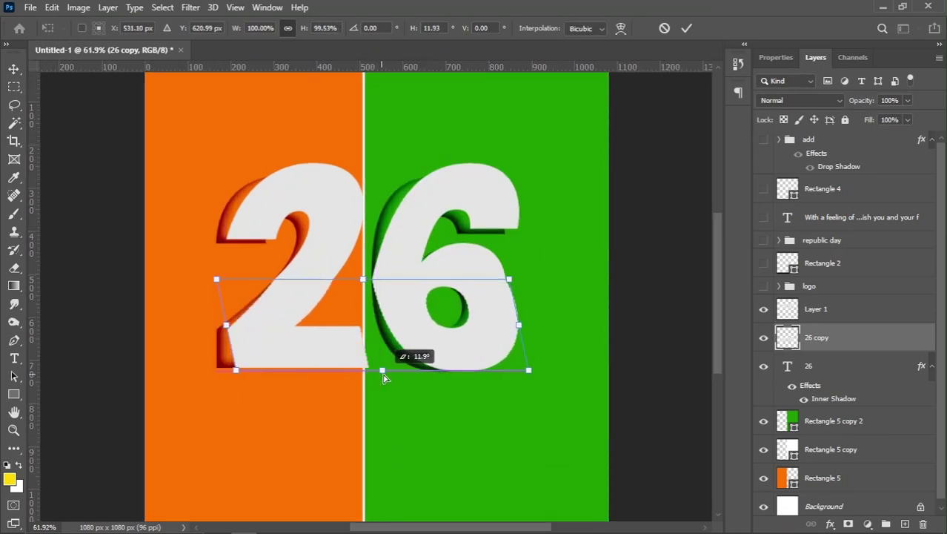
{"action": "key", "text": "Return"}
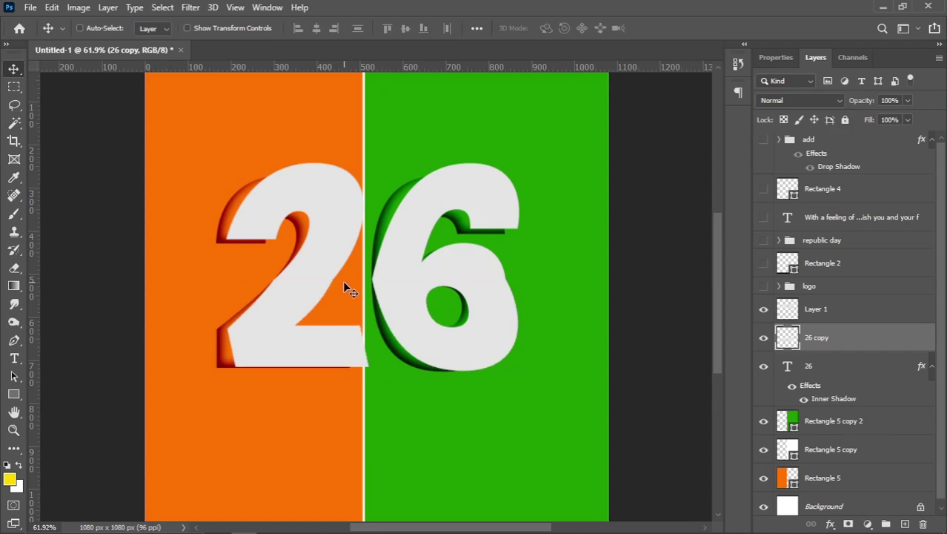
{"action": "scroll", "coordinate": [343, 281], "scroll_direction": "down", "scroll_amount": 1}
Open Layer 1's Blending Options and add a Gradient Overlay.
{"action": "left_click", "coordinate": [822, 310]}
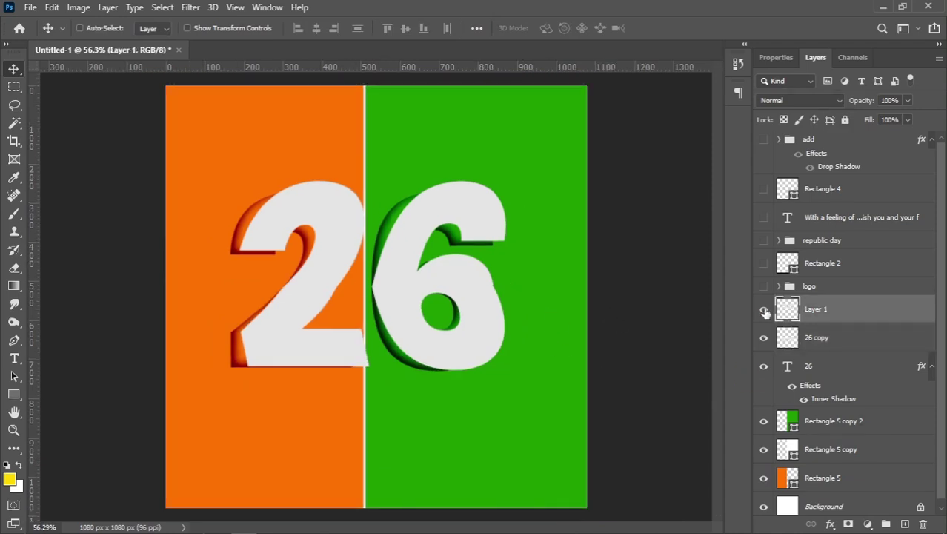
{"action": "left_click", "coordinate": [763, 309]}
{"action": "right_click", "coordinate": [857, 323]}
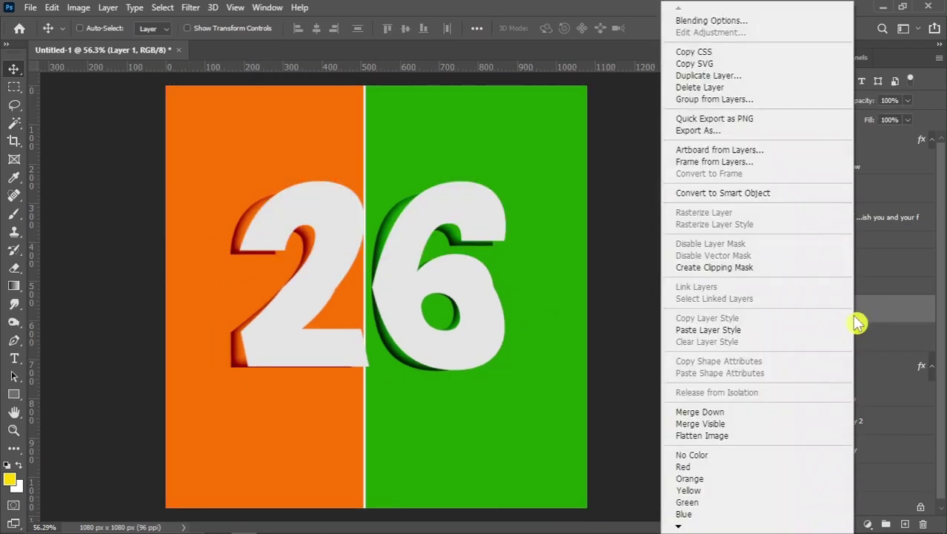
{"action": "left_click", "coordinate": [711, 21]}
{"action": "left_click_drag", "start_coordinate": [512, 108], "coordinate": [580, 96]}
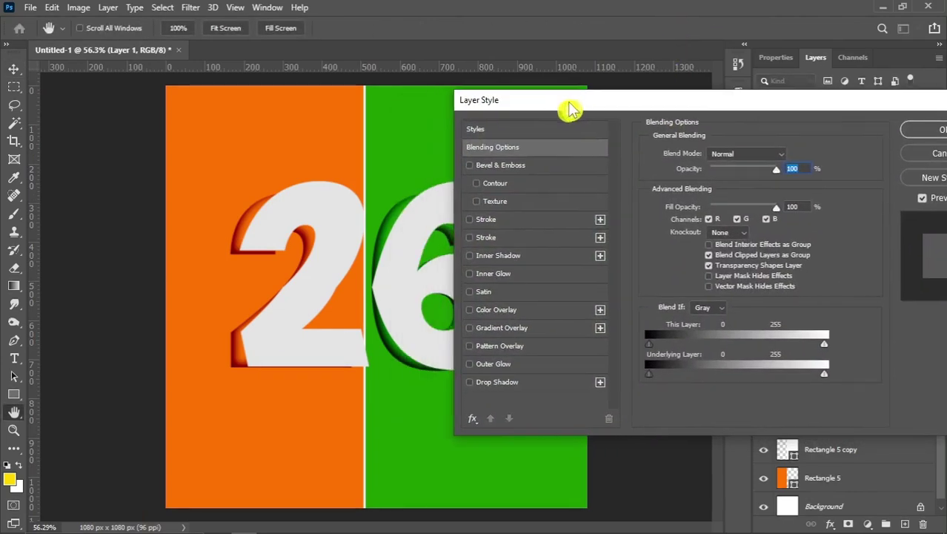
{"action": "left_click", "coordinate": [519, 323]}
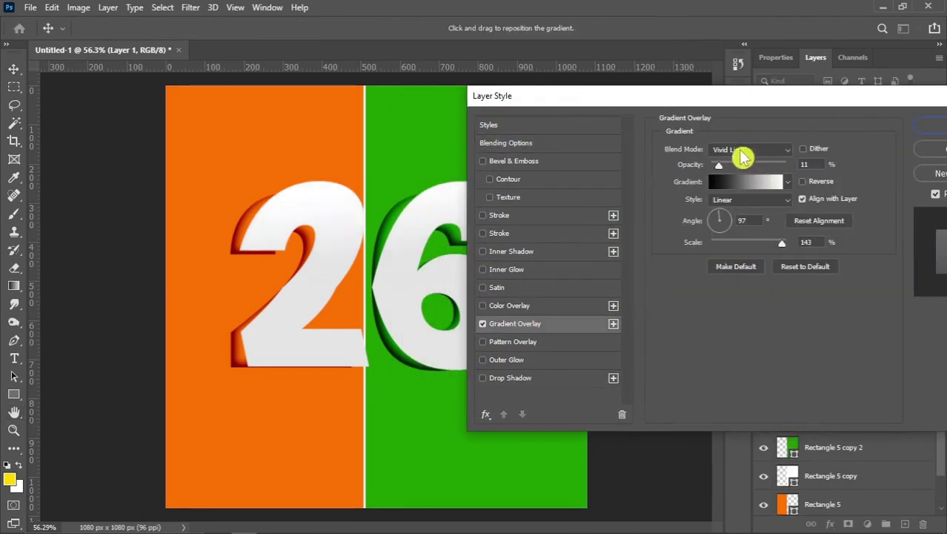
Set the gradient overlay to Normal blend mode, about 37% opacity and 67% scale.
{"action": "left_click", "coordinate": [742, 151]}
{"action": "left_click", "coordinate": [728, 152]}
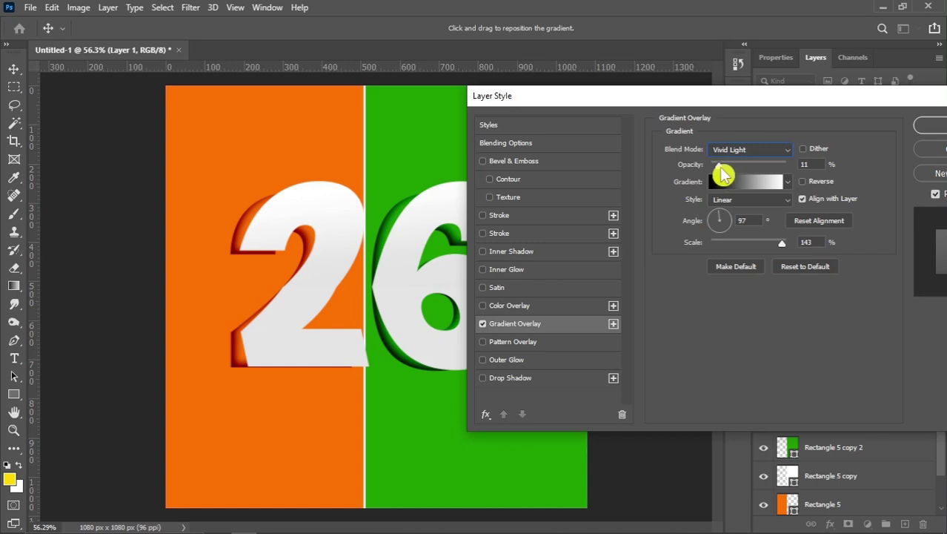
{"action": "left_click", "coordinate": [730, 151]}
{"action": "left_click", "coordinate": [728, 163]}
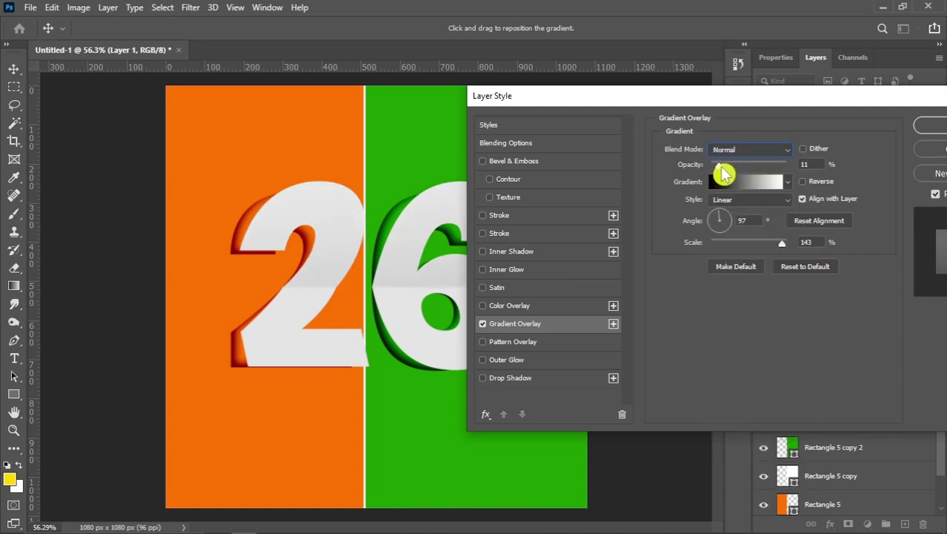
{"action": "left_click_drag", "start_coordinate": [721, 166], "coordinate": [738, 165]}
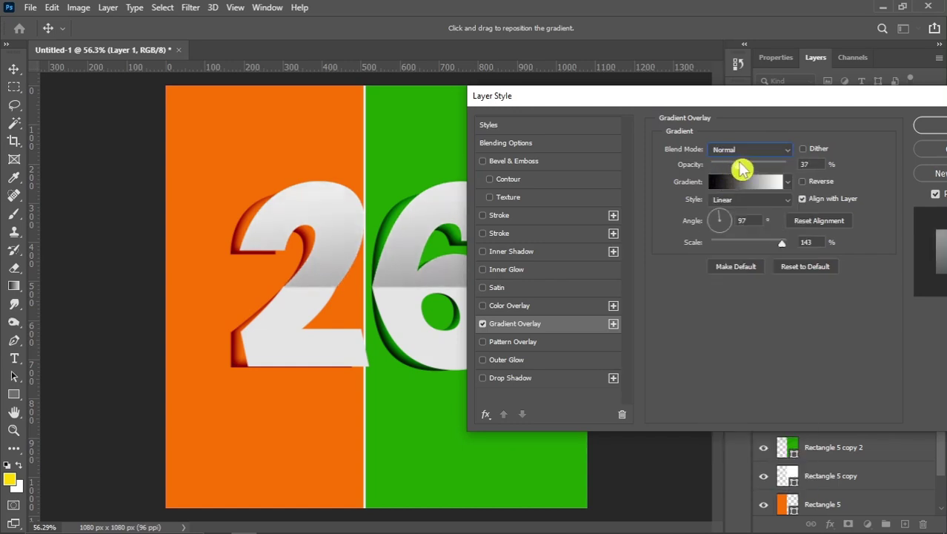
{"action": "mouse_move", "coordinate": [782, 243]}
{"action": "left_mouse_down"}
{"action": "mouse_move", "coordinate": [779, 252]}
{"action": "mouse_move", "coordinate": [735, 249]}
{"action": "left_mouse_up"}
{"action": "left_click_drag", "start_coordinate": [700, 101], "coordinate": [722, 98]}
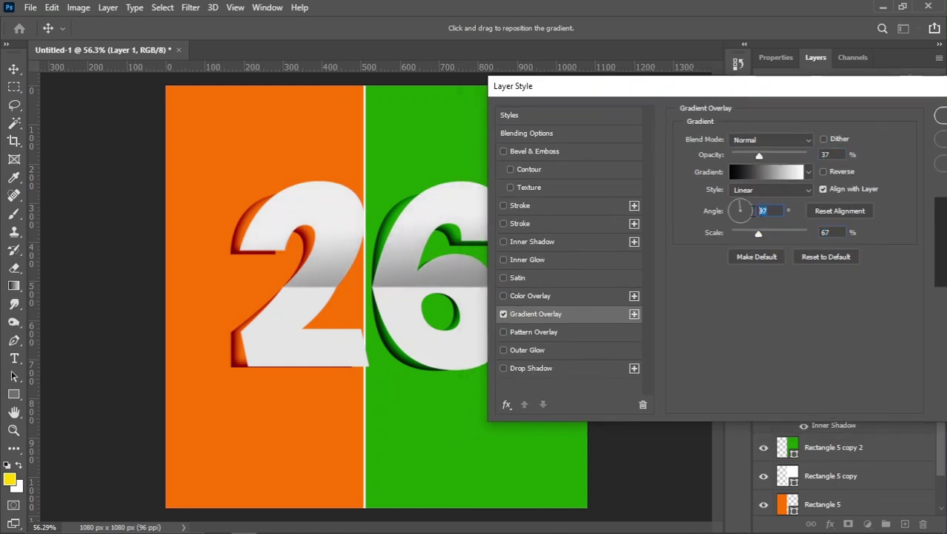
Finalize the overlay at 90° angle, 38% opacity and 68% scale, then apply it.
{"action": "double_click", "coordinate": [763, 211]}
{"action": "type", "text": "90"}
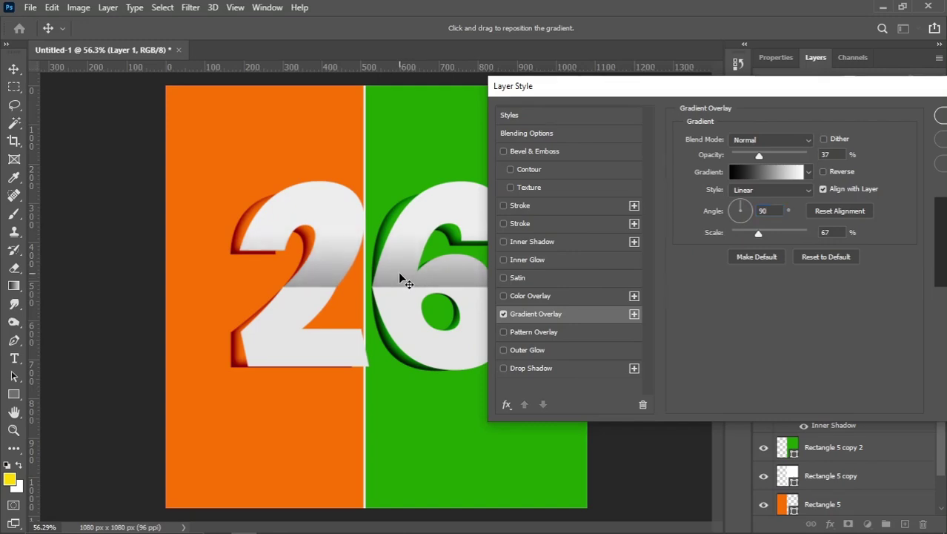
{"action": "left_click", "coordinate": [752, 169]}
{"action": "left_click", "coordinate": [760, 155]}
{"action": "left_click_drag", "start_coordinate": [759, 233], "coordinate": [759, 234]}
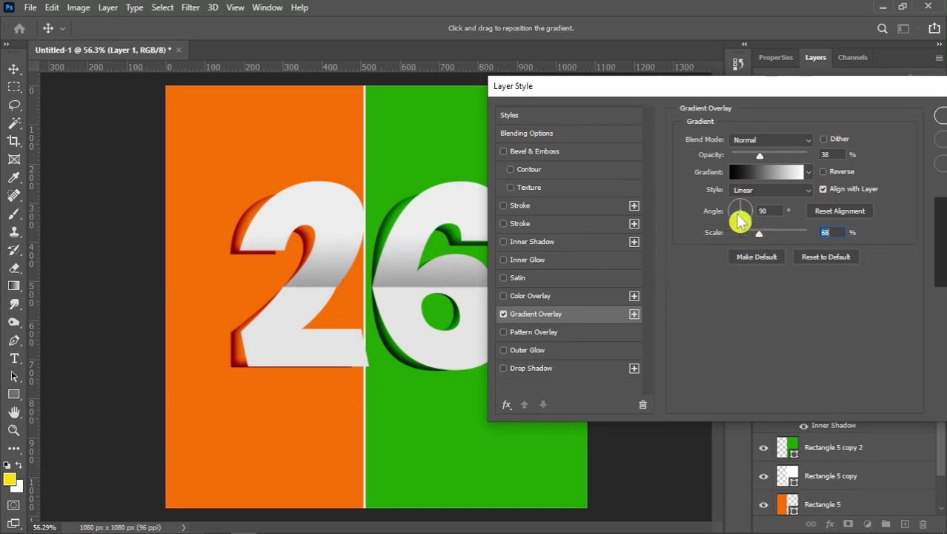
{"action": "left_click", "coordinate": [408, 256]}
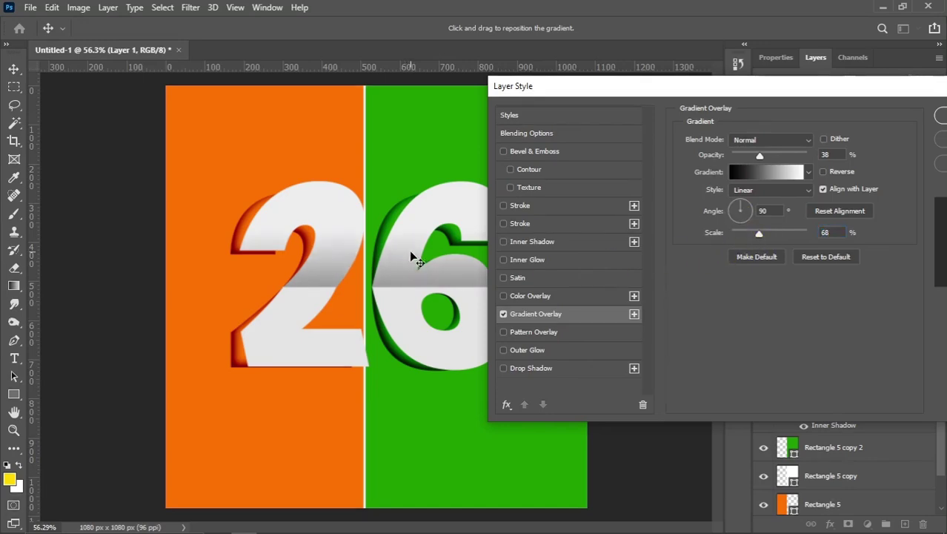
{"action": "left_click", "coordinate": [401, 259]}
{"action": "left_click", "coordinate": [791, 146]}
{"action": "scroll", "coordinate": [452, 291], "scroll_direction": "up", "scroll_amount": 1}
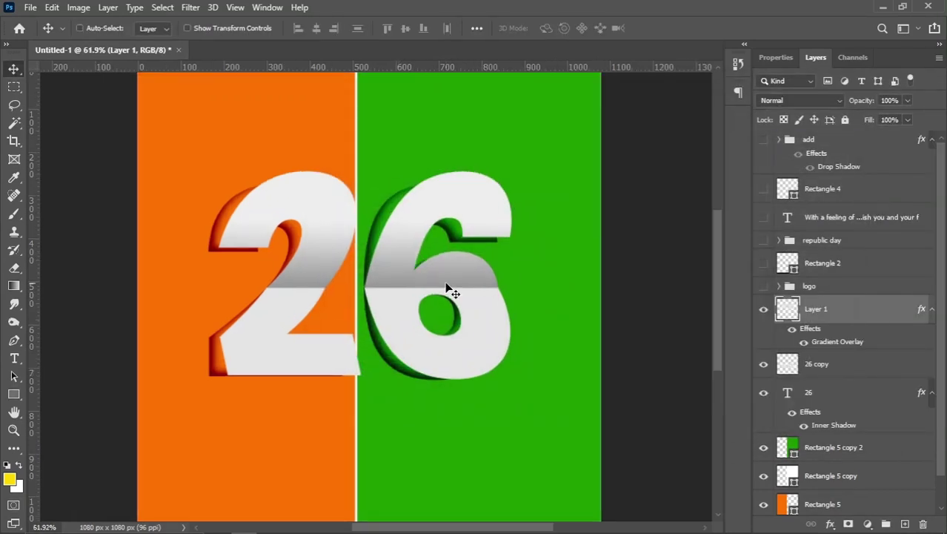
{"action": "scroll", "coordinate": [447, 287], "scroll_direction": "down", "scroll_amount": 1}
Group both halves of the 26 into a new group named '26 white'.
{"action": "left_click", "coordinate": [832, 366], "text": "ctrl"}
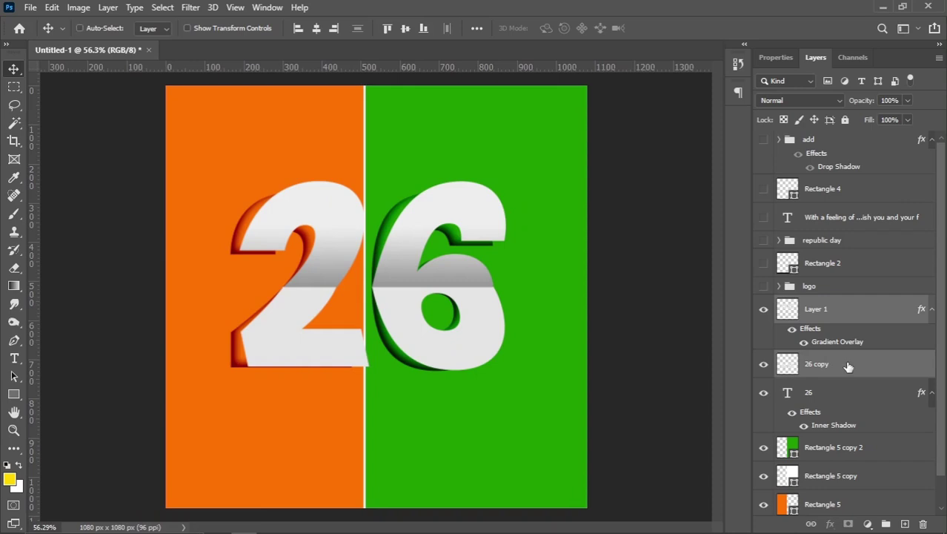
{"action": "left_click_drag", "start_coordinate": [848, 366], "coordinate": [885, 524]}
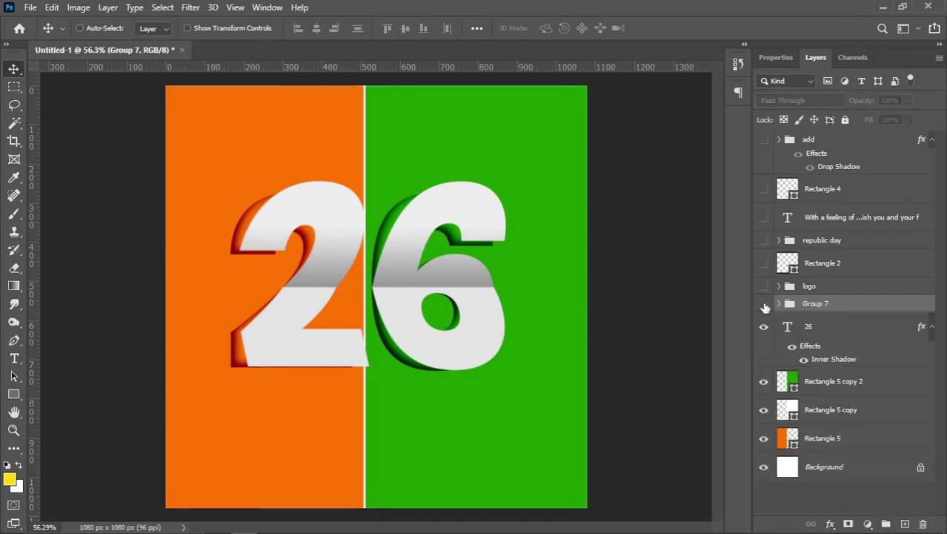
{"action": "left_click", "coordinate": [764, 304]}
{"action": "double_click", "coordinate": [819, 303]}
{"action": "type", "text": "26 wh"}
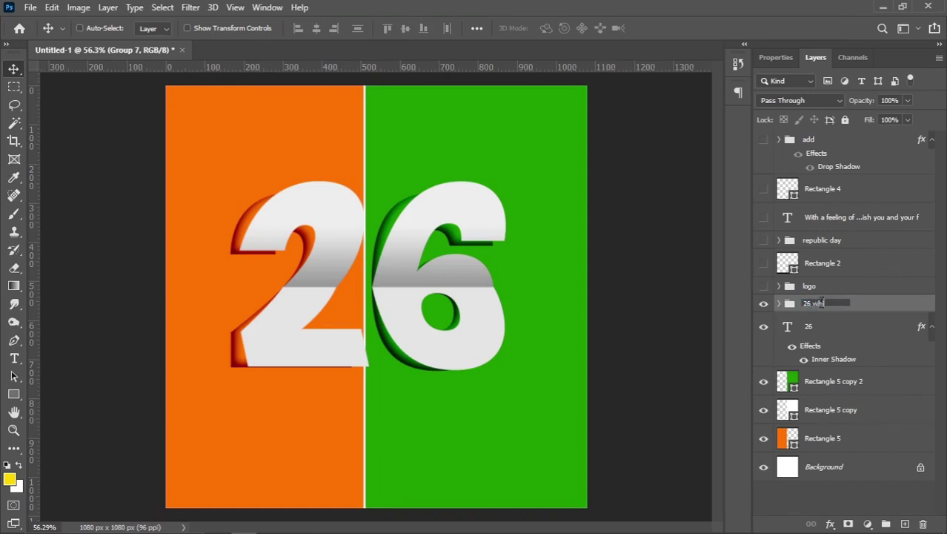
{"action": "type", "text": "te"}
{"action": "key", "text": "Return"}
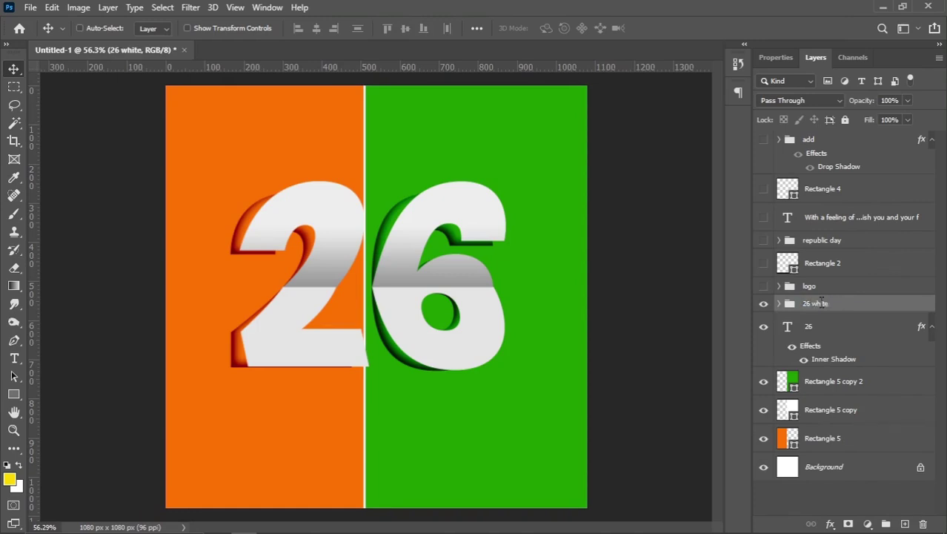
{"action": "left_click", "coordinate": [764, 309]}
Add a Drop Shadow layer style to the 26 white group.
{"action": "right_click", "coordinate": [861, 304]}
{"action": "left_click", "coordinate": [712, 20]}
{"action": "left_click_drag", "start_coordinate": [498, 124], "coordinate": [748, 106]}
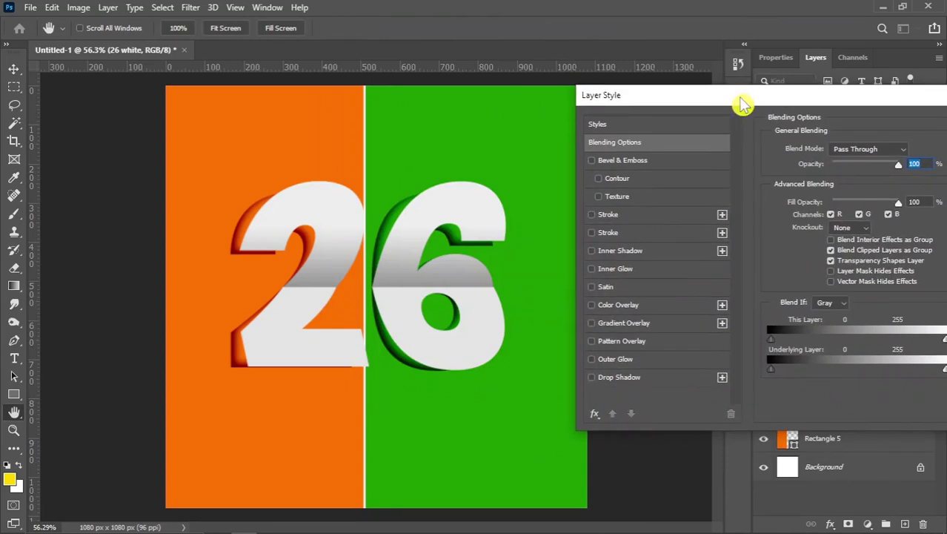
{"action": "left_click", "coordinate": [622, 251]}
{"action": "left_click", "coordinate": [613, 378]}
Set the drop shadow angle to -148° and apply the style.
{"action": "left_click_drag", "start_coordinate": [623, 104], "coordinate": [580, 99]}
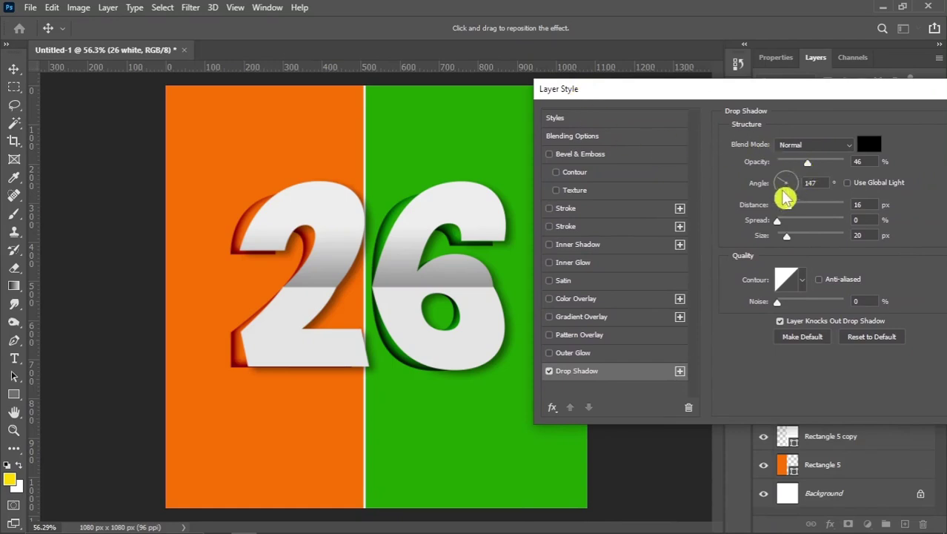
{"action": "left_click", "coordinate": [789, 193]}
{"action": "left_click_drag", "start_coordinate": [784, 197], "coordinate": [780, 195]}
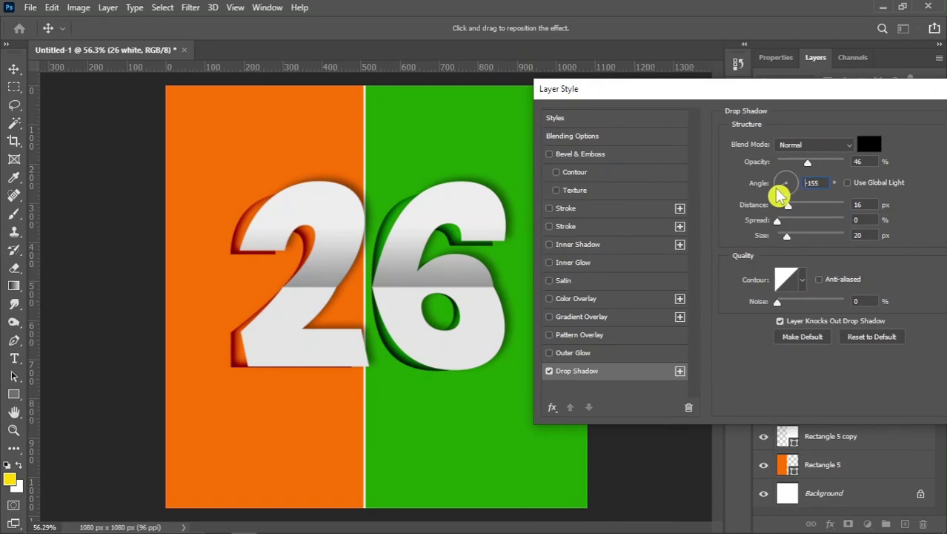
{"action": "mouse_move", "coordinate": [780, 195]}
{"action": "left_mouse_down"}
{"action": "mouse_move", "coordinate": [799, 184]}
{"action": "mouse_move", "coordinate": [778, 196]}
{"action": "left_mouse_up"}
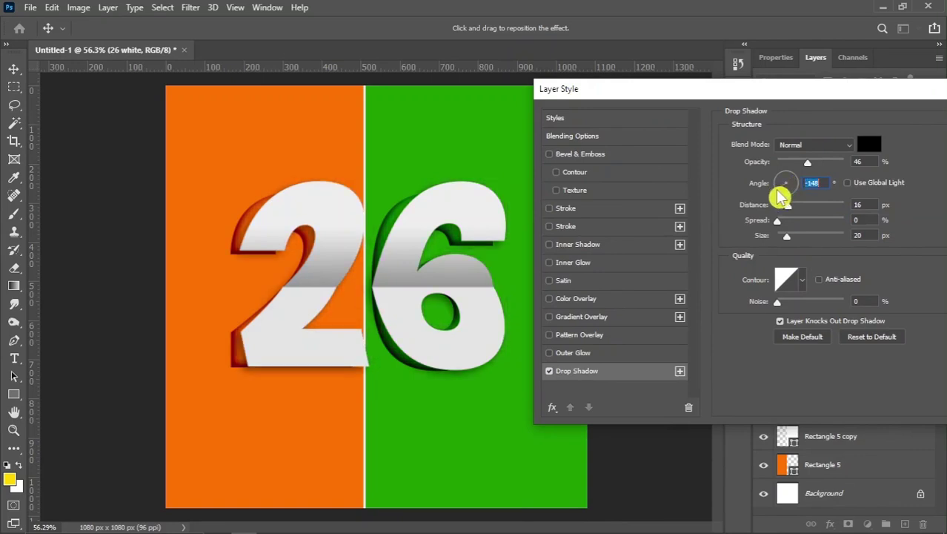
{"action": "left_click_drag", "start_coordinate": [839, 89], "coordinate": [734, 89]}
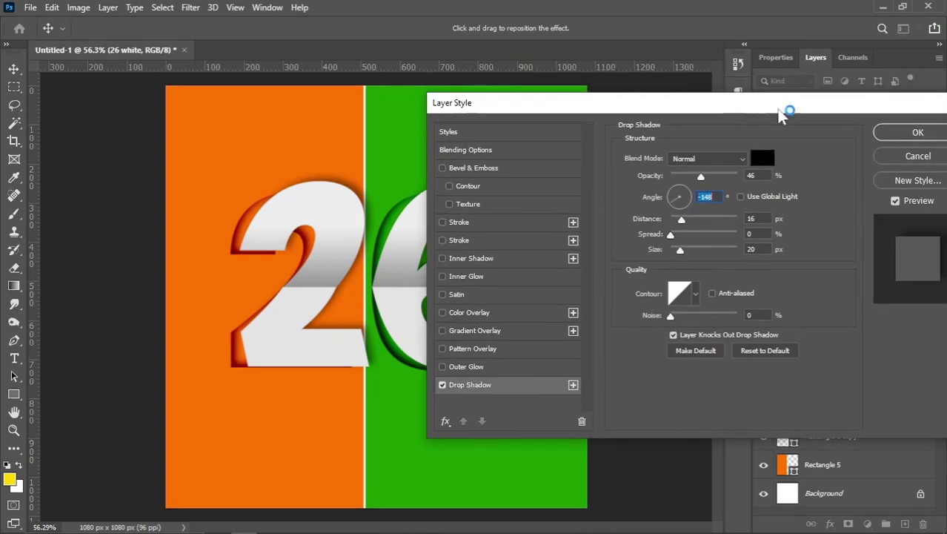
{"action": "key", "text": "Return"}
{"action": "scroll", "coordinate": [504, 241], "scroll_direction": "up", "scroll_amount": 1}
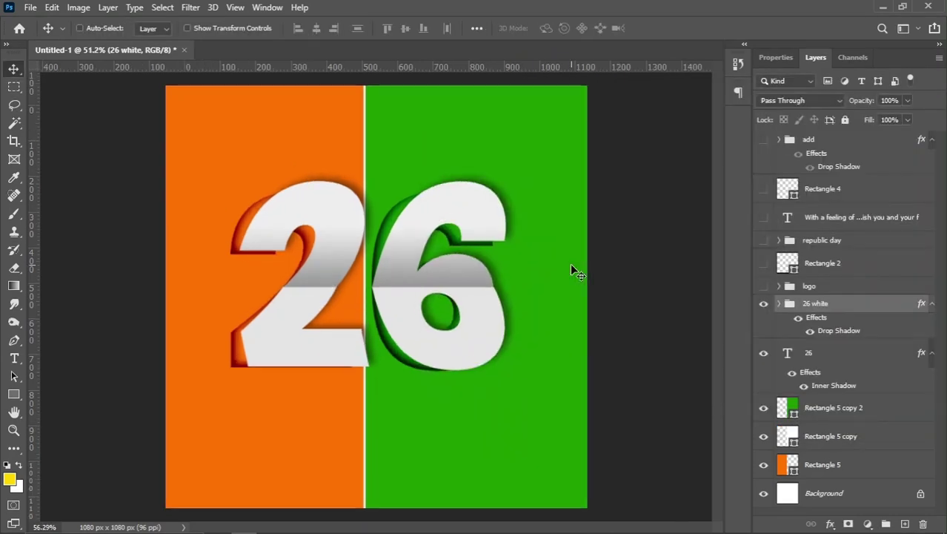
{"action": "right_click", "coordinate": [842, 304]}
Convert 26 white to a smart object and select it with the 26 text and three rectangle layers.
{"action": "left_click", "coordinate": [750, 198]}
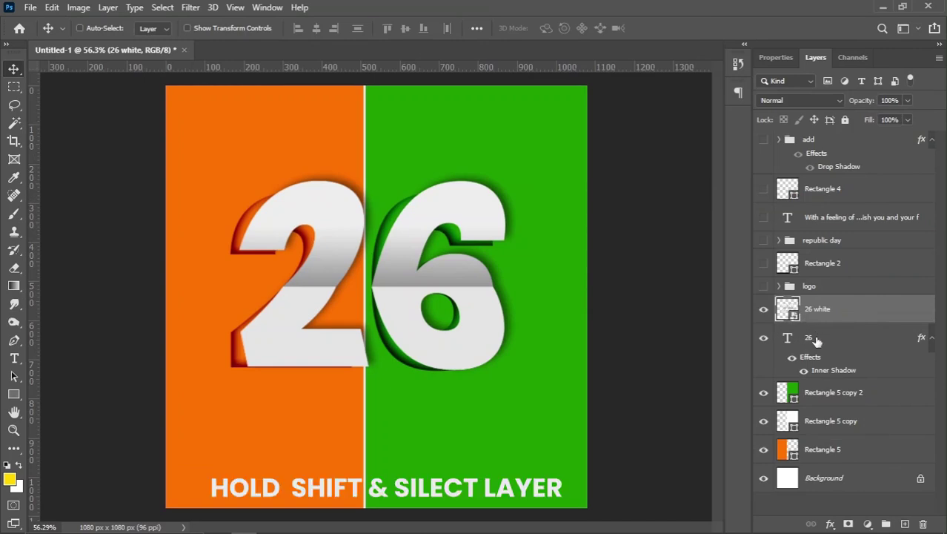
{"action": "left_click", "coordinate": [812, 339], "text": "shift"}
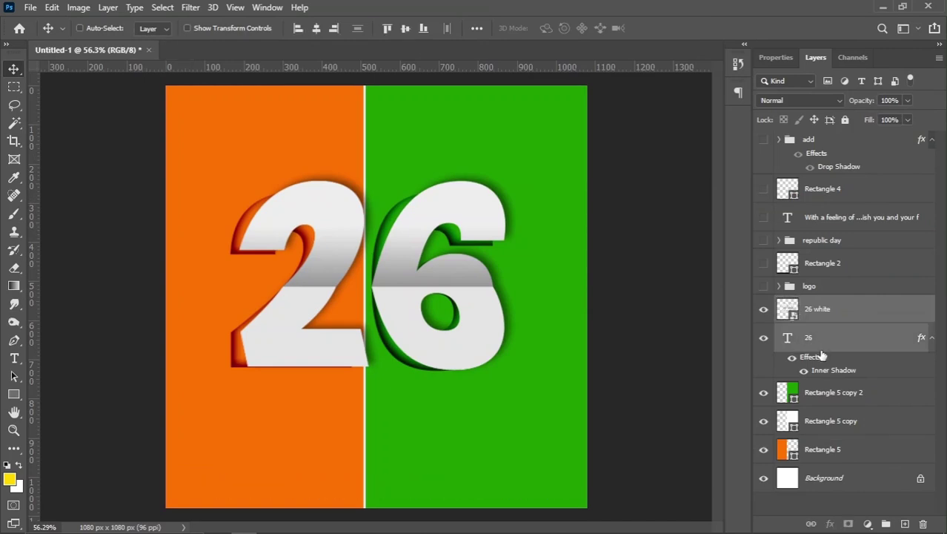
{"action": "left_click", "coordinate": [815, 392], "text": "ctrl"}
{"action": "left_click", "coordinate": [818, 421], "text": "ctrl"}
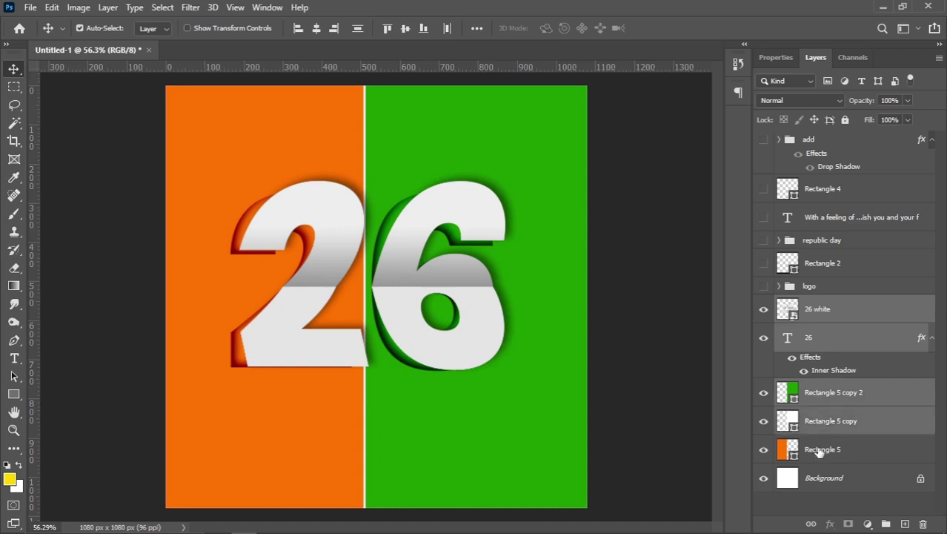
{"action": "left_click", "coordinate": [819, 452], "text": "ctrl"}
{"action": "left_click_drag", "start_coordinate": [408, 333], "coordinate": [400, 326]}
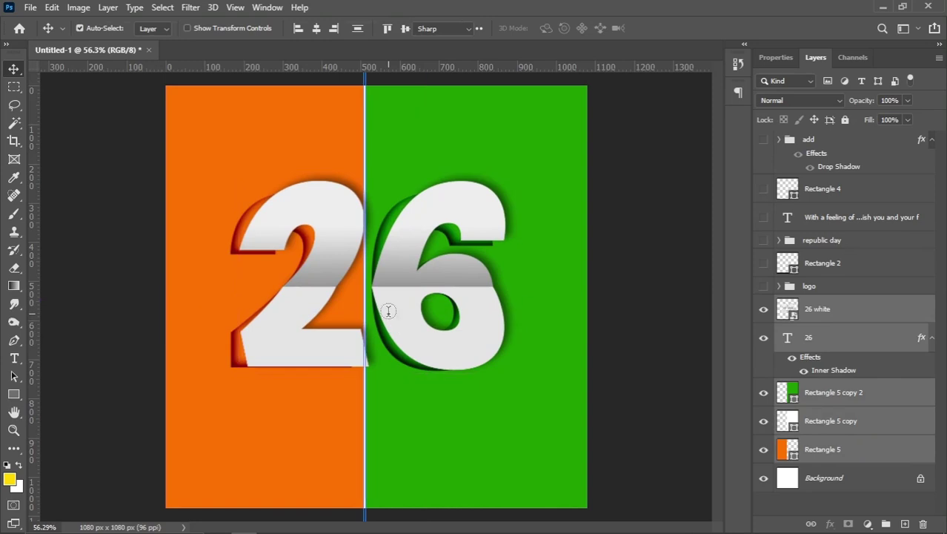
{"action": "key", "text": "t"}
{"action": "scroll", "coordinate": [376, 296], "scroll_direction": "down", "scroll_amount": 5}
{"action": "left_click", "coordinate": [14, 70]}
{"action": "scroll", "coordinate": [264, 254], "scroll_direction": "down", "scroll_amount": 1}
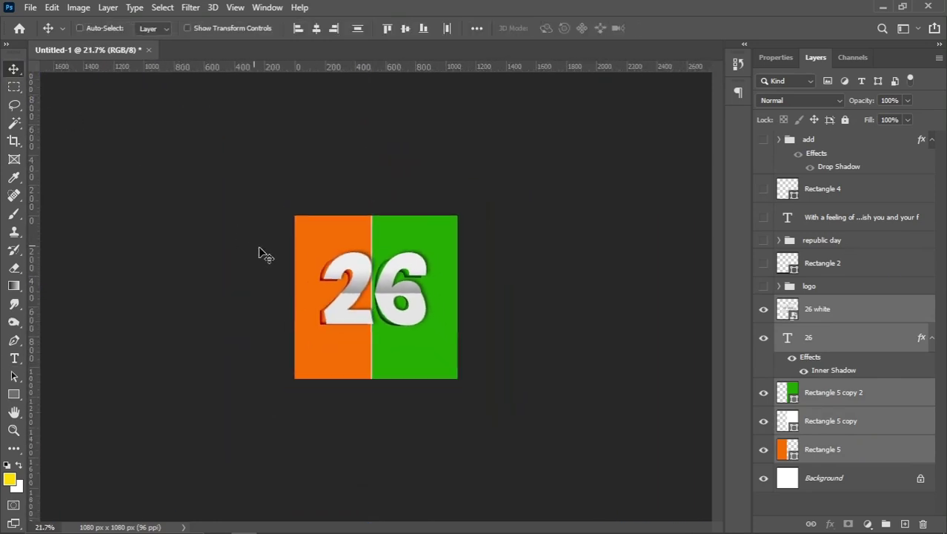
Rotate the selected 26 and background panels about -22° counter-clockwise, nudging them slightly.
{"action": "key", "text": "ctrl+t"}
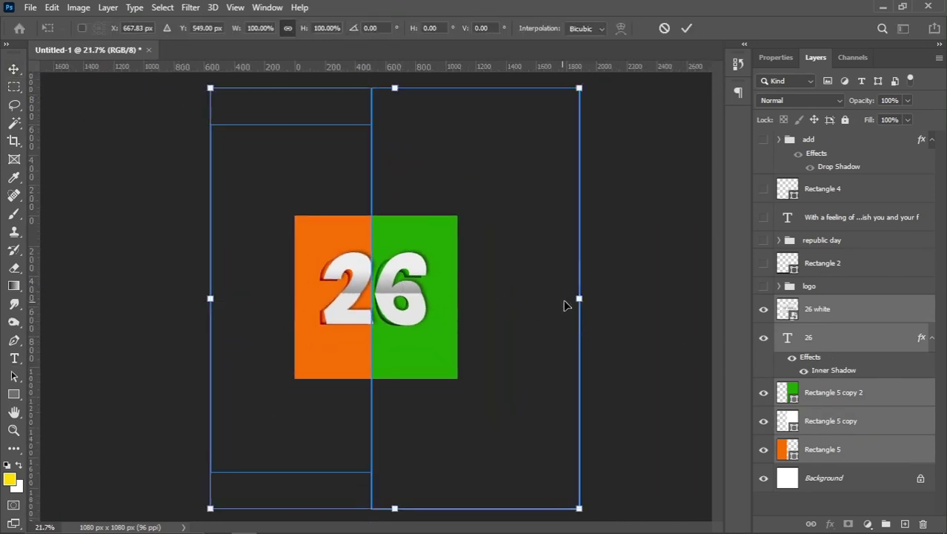
{"action": "left_click_drag", "start_coordinate": [622, 286], "coordinate": [594, 208]}
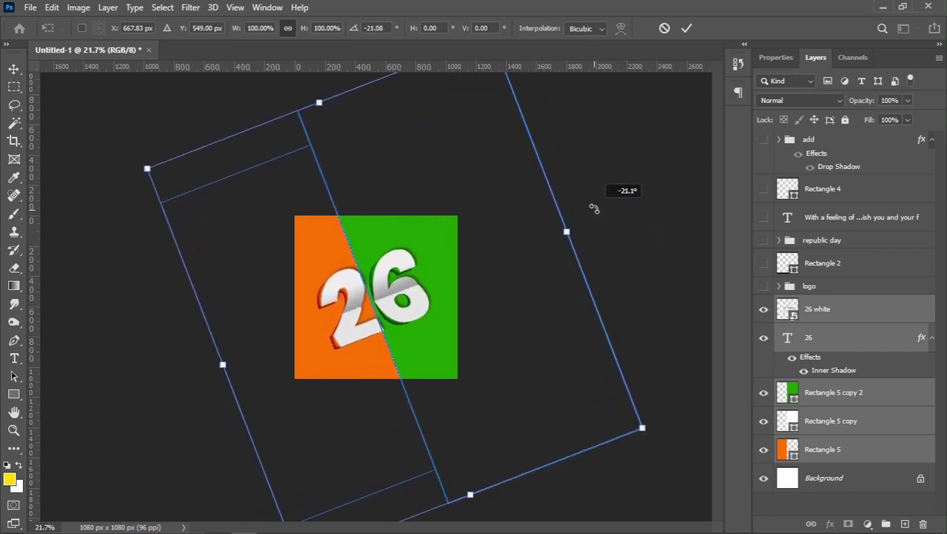
{"action": "scroll", "coordinate": [448, 309], "scroll_direction": "up", "scroll_amount": 3}
{"action": "scroll", "coordinate": [404, 313], "scroll_direction": "up", "scroll_amount": 1}
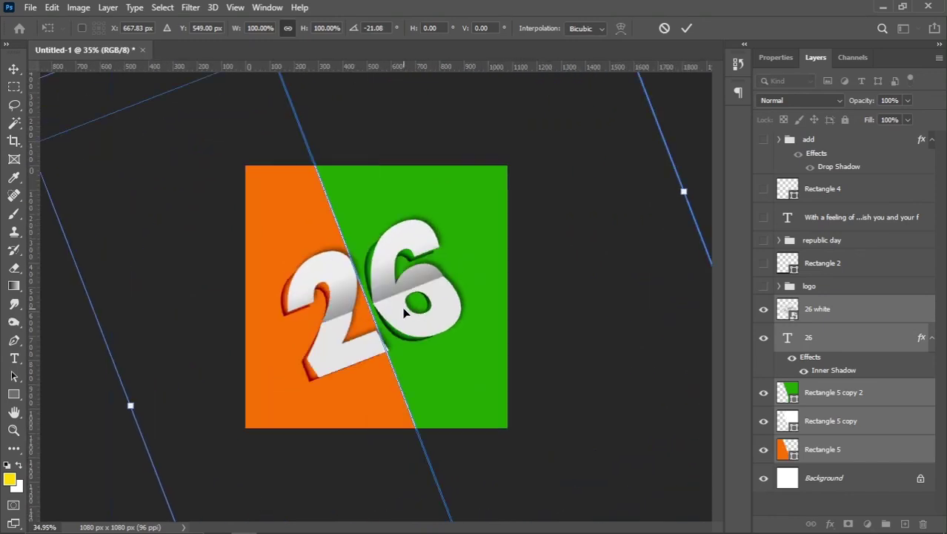
{"action": "scroll", "coordinate": [406, 311], "scroll_direction": "up", "scroll_amount": 1}
{"action": "left_click_drag", "start_coordinate": [384, 315], "coordinate": [378, 302]}
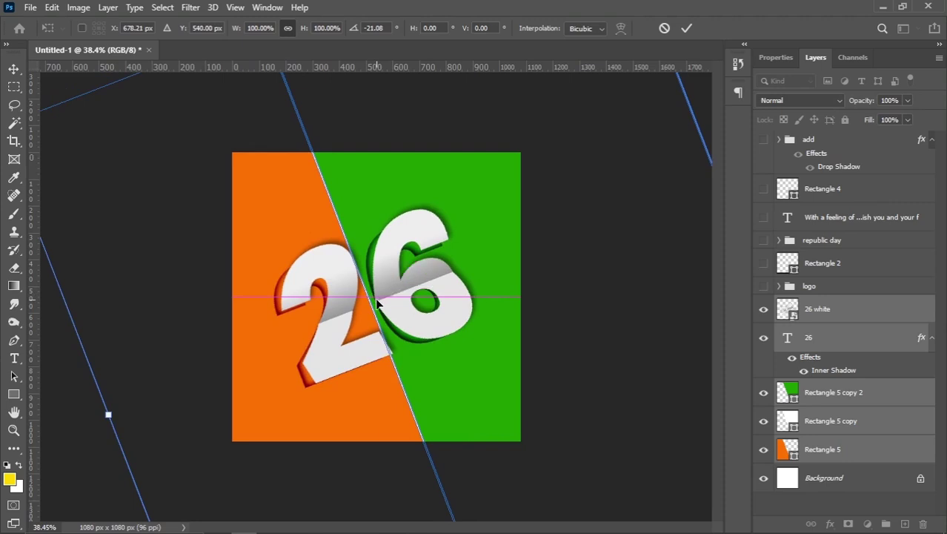
{"action": "scroll", "coordinate": [370, 337], "scroll_direction": "down", "scroll_amount": 2}
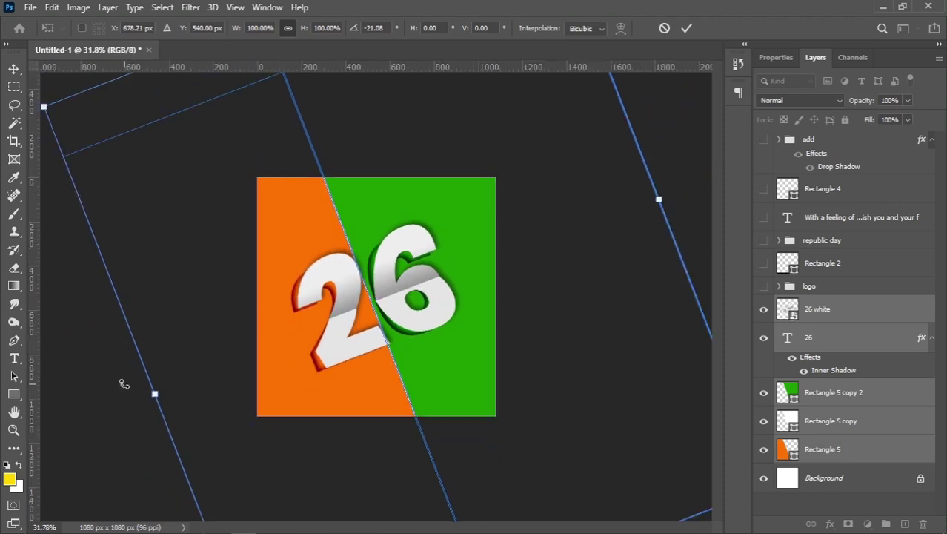
{"action": "mouse_move", "coordinate": [122, 384]}
{"action": "left_mouse_down"}
{"action": "mouse_move", "coordinate": [125, 393]}
{"action": "mouse_move", "coordinate": [133, 377]}
{"action": "left_mouse_up"}
Commit the -22° rotation of the 26 and background panels.
{"action": "key", "text": "Return"}
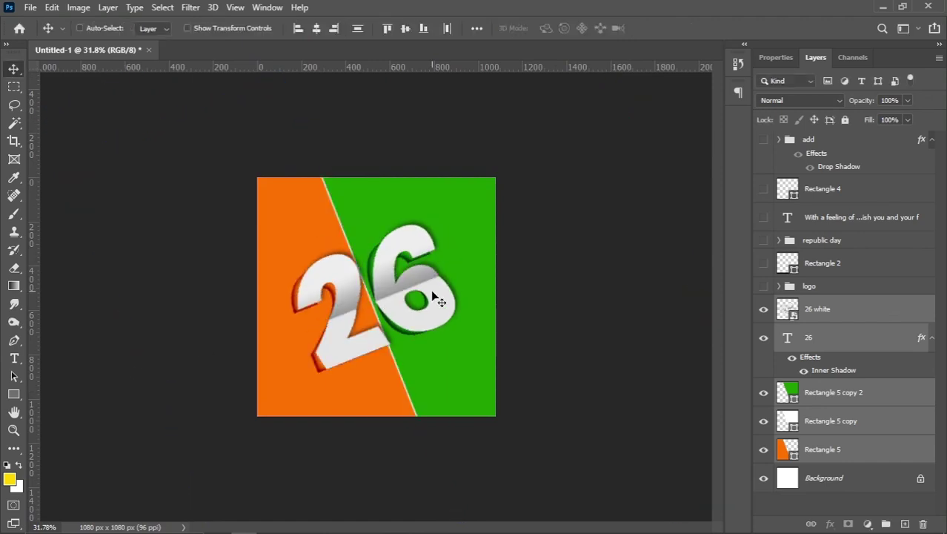
{"action": "scroll", "coordinate": [430, 298], "scroll_direction": "up", "scroll_amount": 2}
{"action": "key", "text": "ctrl+z"}
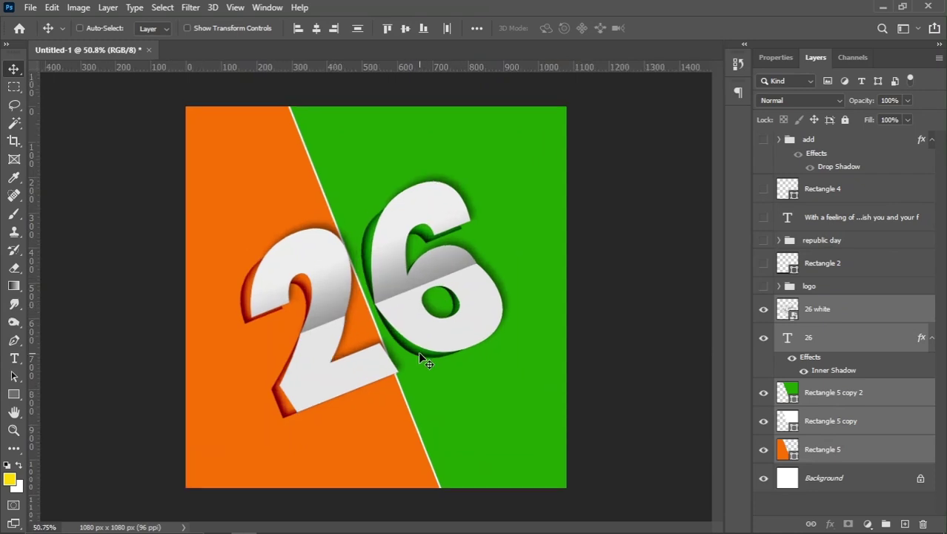
{"action": "key", "text": "ctrl+shift+z"}
{"action": "scroll", "coordinate": [489, 393], "scroll_direction": "up", "scroll_amount": 1}
Move the green panel and Rectangle 5 copy divider about 92 px left.
{"action": "right_click", "coordinate": [494, 365]}
{"action": "left_click", "coordinate": [533, 371]}
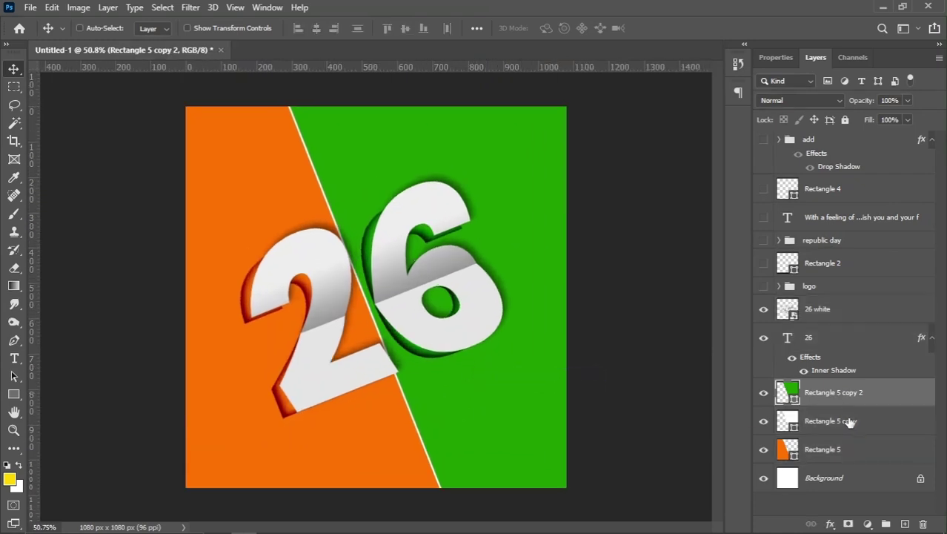
{"action": "left_click", "coordinate": [856, 423], "text": "ctrl"}
{"action": "left_click_drag", "start_coordinate": [413, 362], "coordinate": [356, 367]}
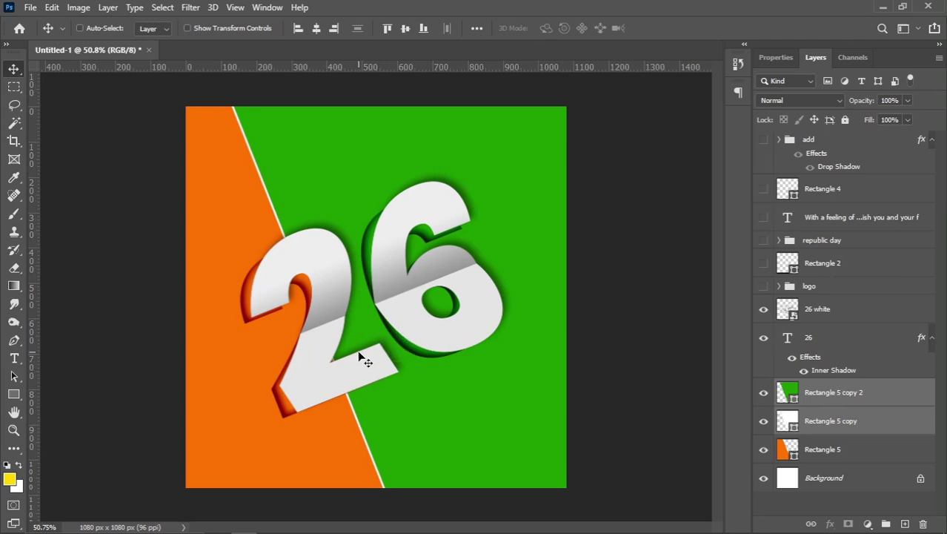
{"action": "left_click_drag", "start_coordinate": [357, 358], "coordinate": [355, 358]}
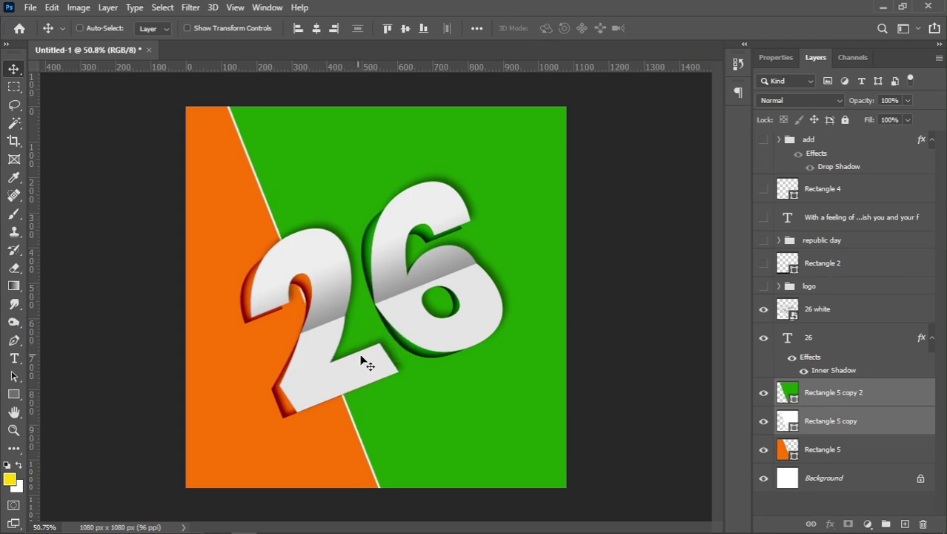
Lasso the 2's inner curve and add an inverted mask to the green rectangle layer.
{"action": "left_click", "coordinate": [14, 104]}
{"action": "scroll", "coordinate": [294, 279], "scroll_direction": "up", "scroll_amount": 2}
{"action": "scroll", "coordinate": [294, 278], "scroll_direction": "up", "scroll_amount": 1}
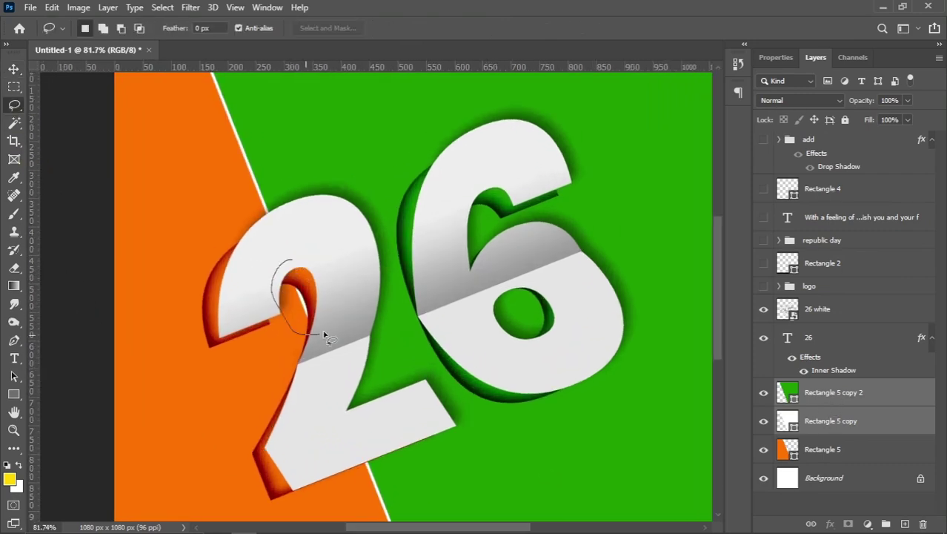
{"action": "left_click_drag", "start_coordinate": [324, 335], "coordinate": [330, 264]}
{"action": "left_click", "coordinate": [823, 397]}
{"action": "left_click", "coordinate": [848, 524]}
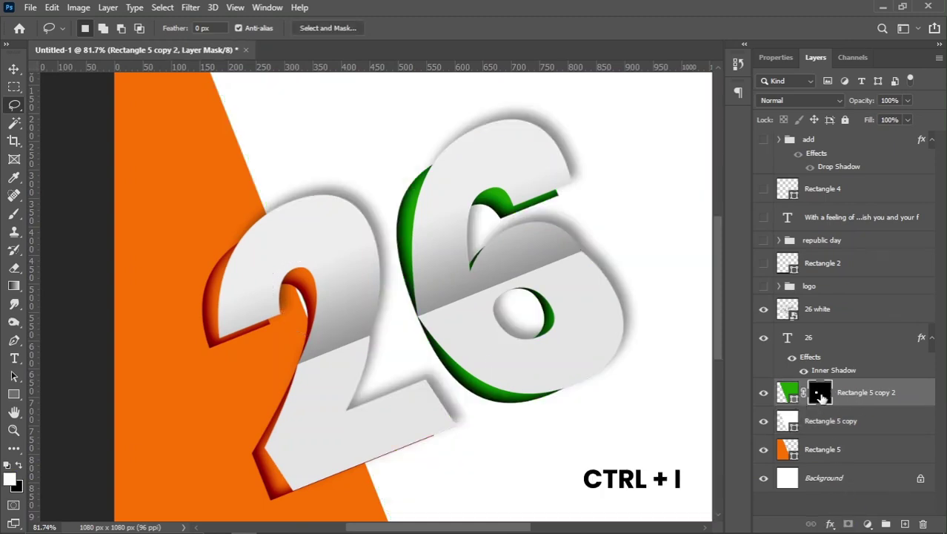
{"action": "key", "text": "ctrl+i"}
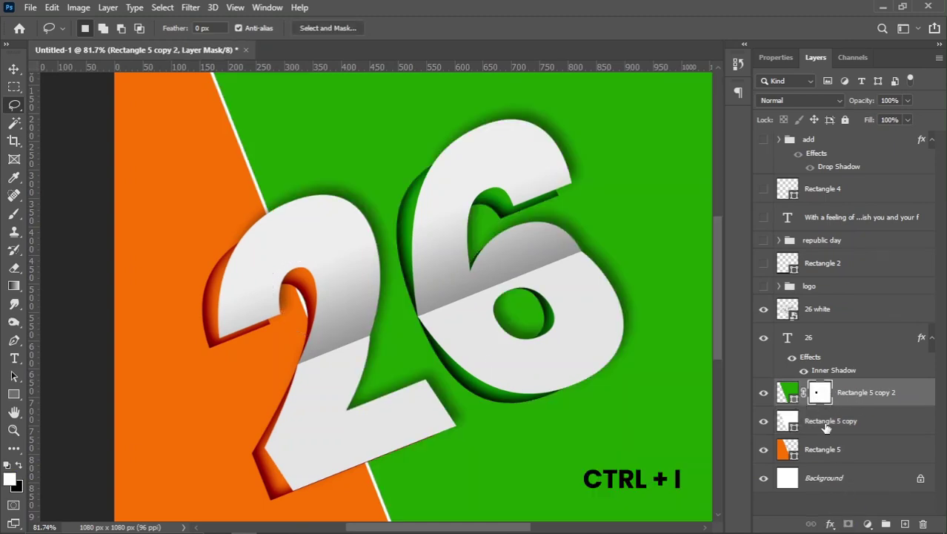
Give the Rectangle 5 copy layer the same inverted lasso mask, then reselect the green layer.
{"action": "left_click", "coordinate": [825, 428]}
{"action": "left_click_drag", "start_coordinate": [300, 247], "coordinate": [304, 249]}
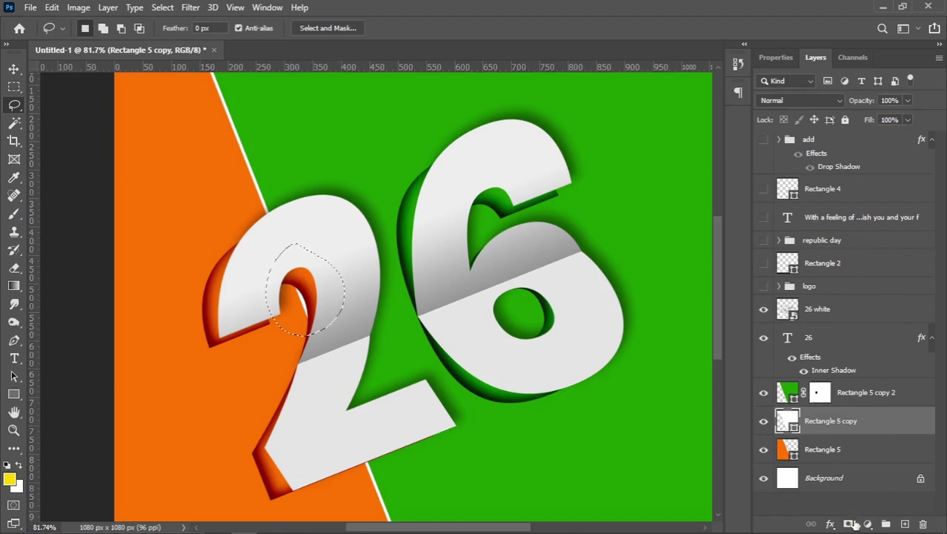
{"action": "left_click", "coordinate": [849, 524]}
{"action": "key", "text": "ctrl+i"}
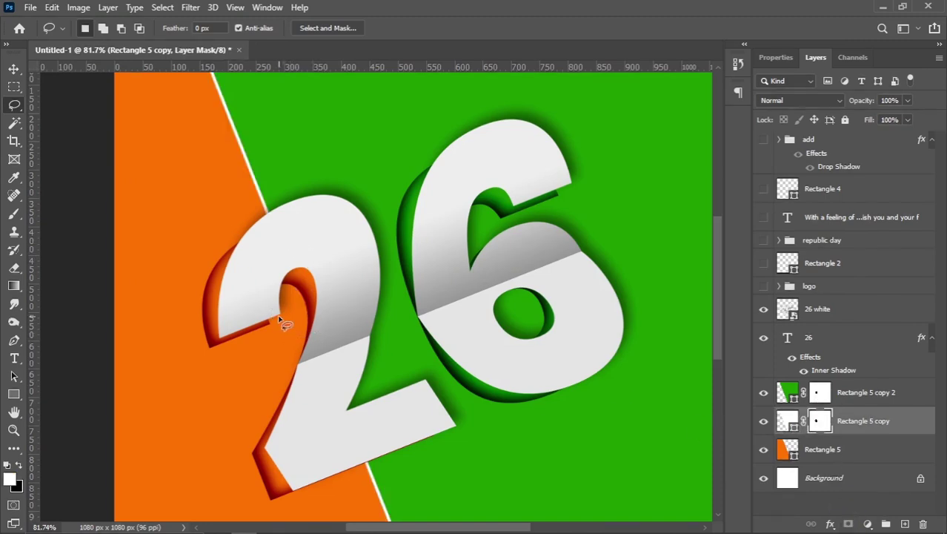
{"action": "key", "text": "v"}
{"action": "scroll", "coordinate": [282, 307], "scroll_direction": "down", "scroll_amount": 2}
{"action": "scroll", "coordinate": [276, 304], "scroll_direction": "down", "scroll_amount": 2}
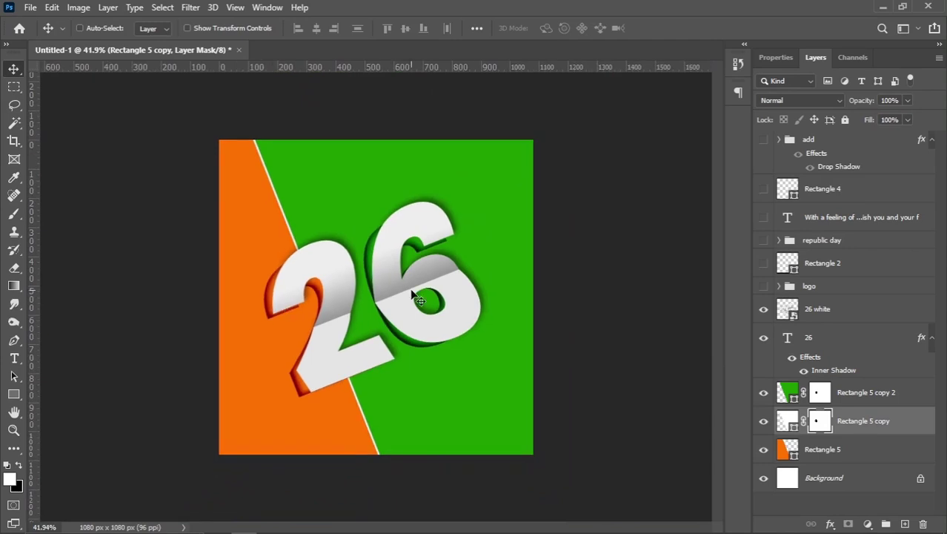
{"action": "scroll", "coordinate": [461, 292], "scroll_direction": "up", "scroll_amount": 1}
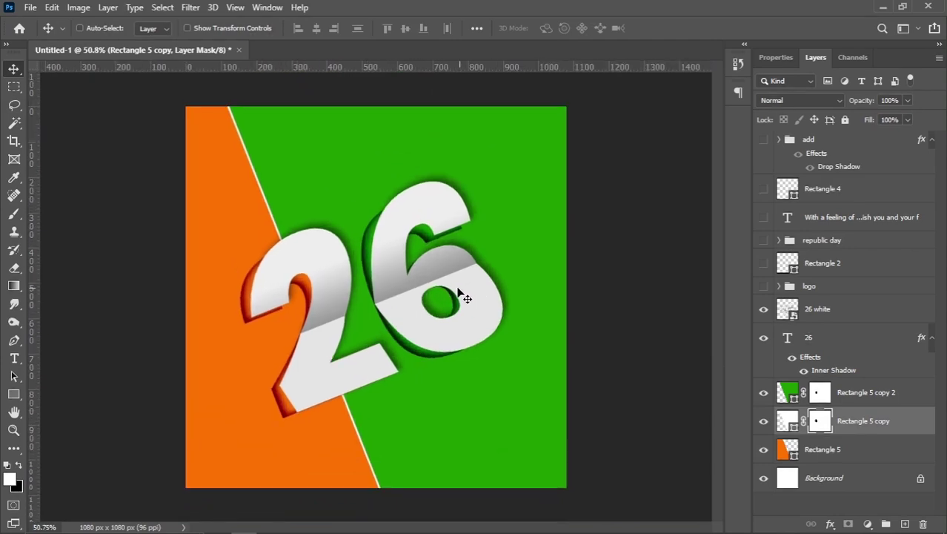
{"action": "left_click", "coordinate": [787, 392]}
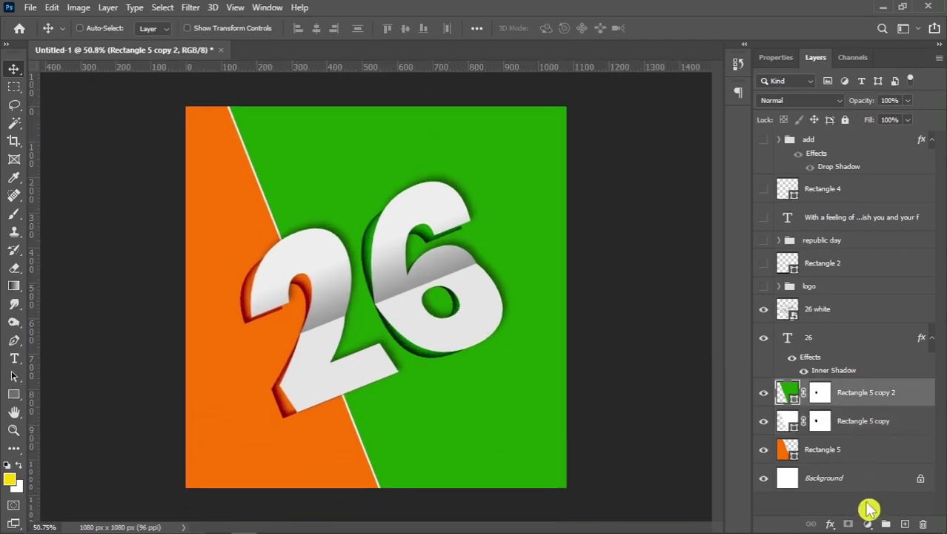
Add a Gradient Fill layer using the black-to-white preset.
{"action": "left_click", "coordinate": [868, 524]}
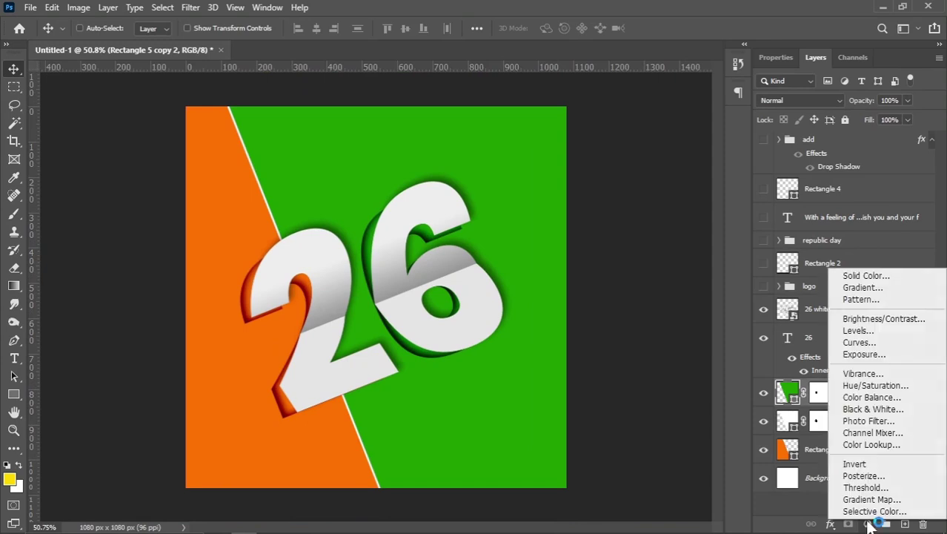
{"action": "left_click", "coordinate": [871, 288]}
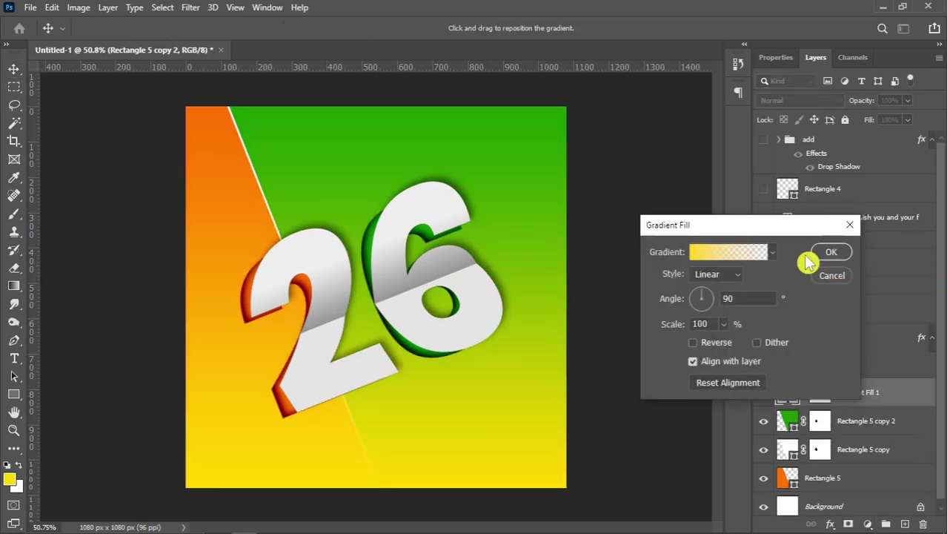
{"action": "left_click", "coordinate": [708, 253]}
{"action": "left_click", "coordinate": [423, 109]}
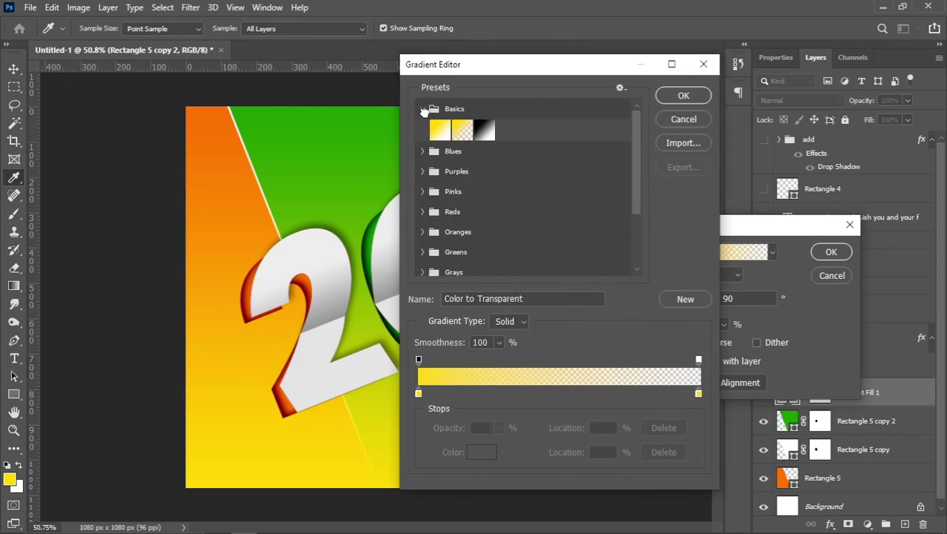
{"action": "left_click", "coordinate": [484, 131]}
{"action": "left_click", "coordinate": [683, 95]}
{"action": "left_click", "coordinate": [831, 251]}
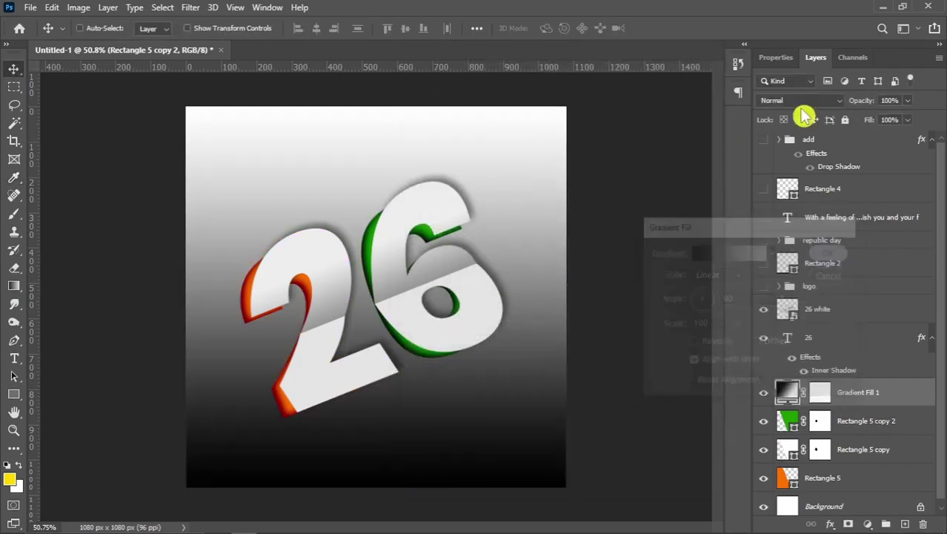
Blend the gradient fill as Overlay and reposition the gradient over the canvas.
{"action": "left_click", "coordinate": [790, 100]}
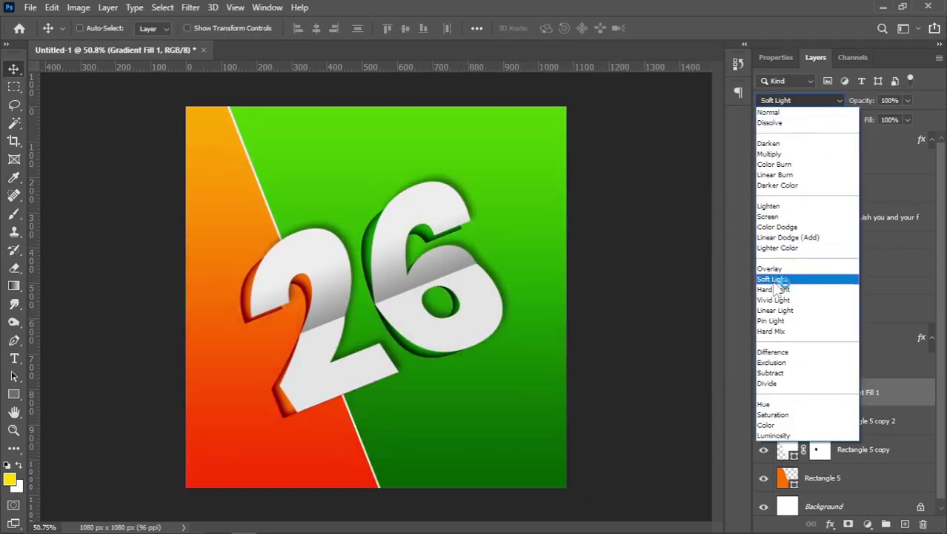
{"action": "left_click", "coordinate": [772, 270]}
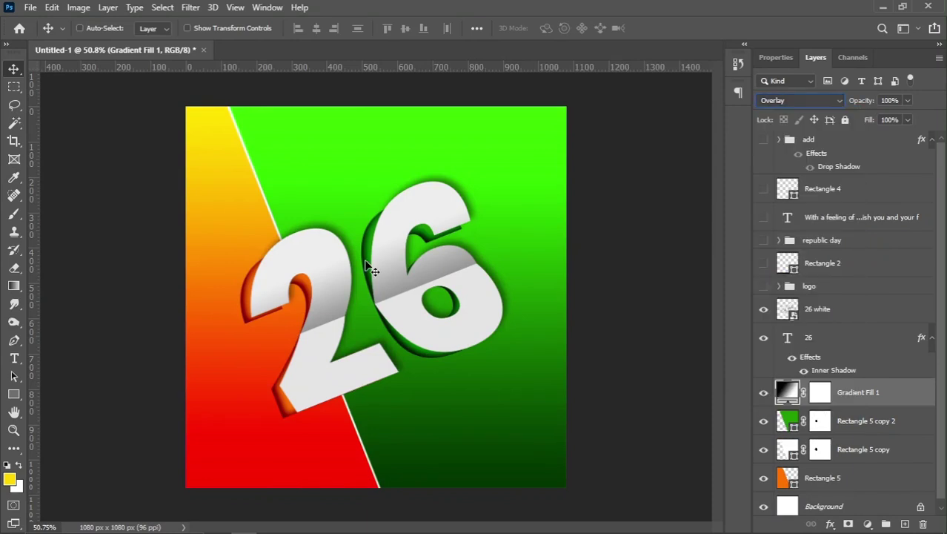
{"action": "left_click_drag", "start_coordinate": [368, 267], "coordinate": [371, 387]}
{"action": "double_click", "coordinate": [784, 399]}
{"action": "left_click_drag", "start_coordinate": [422, 226], "coordinate": [375, 295]}
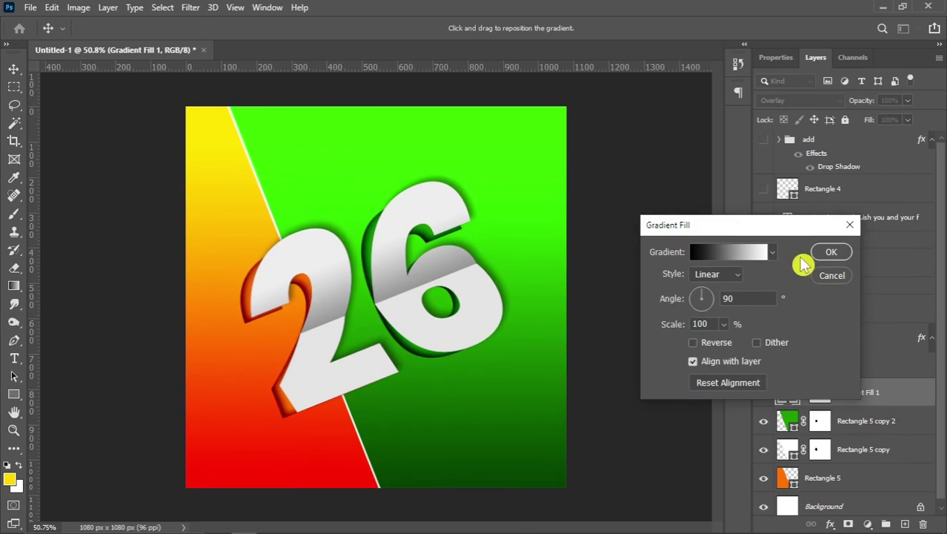
{"action": "left_click", "coordinate": [830, 255]}
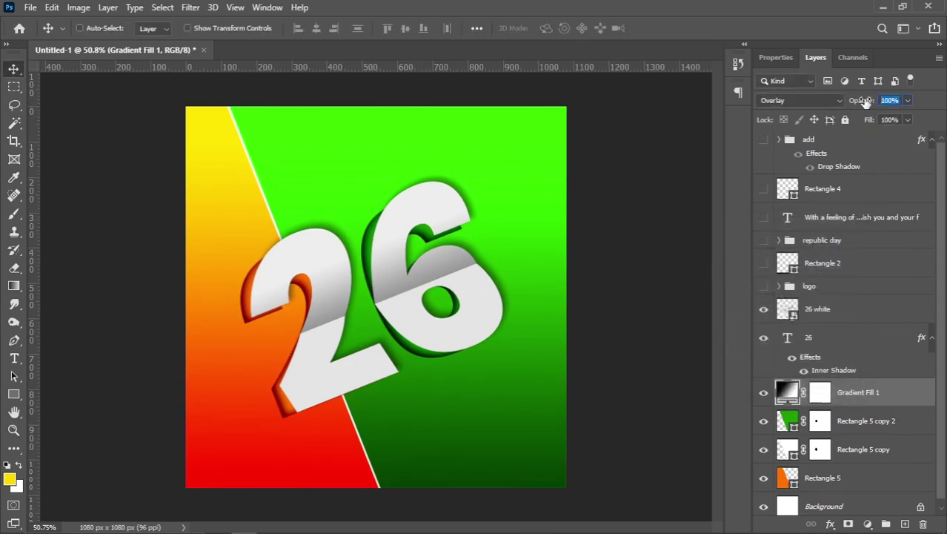
Set the Gradient Fill 1 opacity to 40%, compare it, and add a new empty layer.
{"action": "type", "text": "30"}
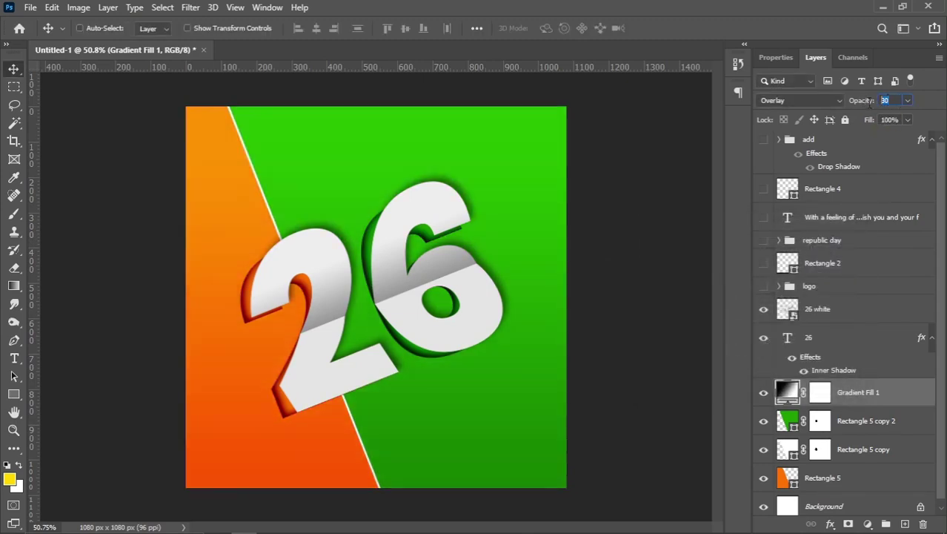
{"action": "left_click_drag", "start_coordinate": [862, 100], "coordinate": [868, 103]}
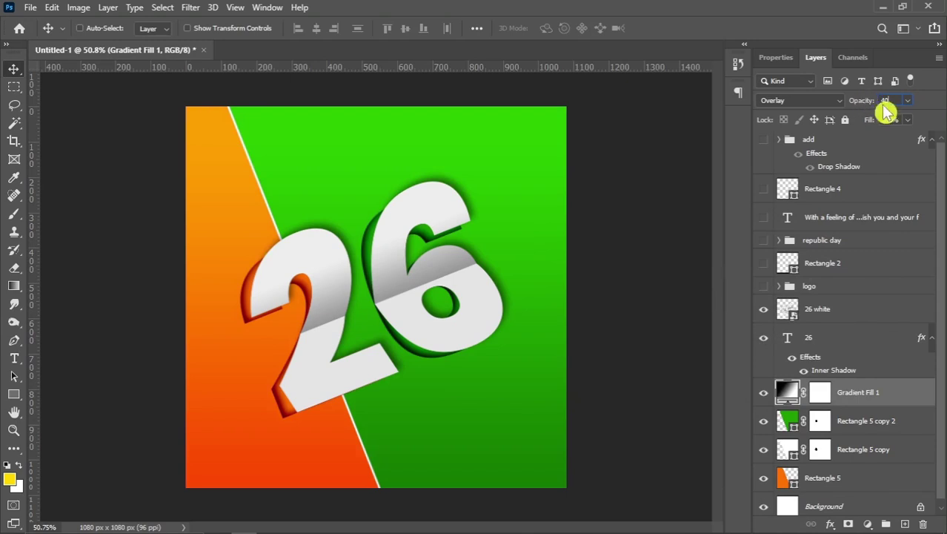
{"action": "left_click", "coordinate": [763, 393]}
{"action": "mouse_move", "coordinate": [181, 531]}
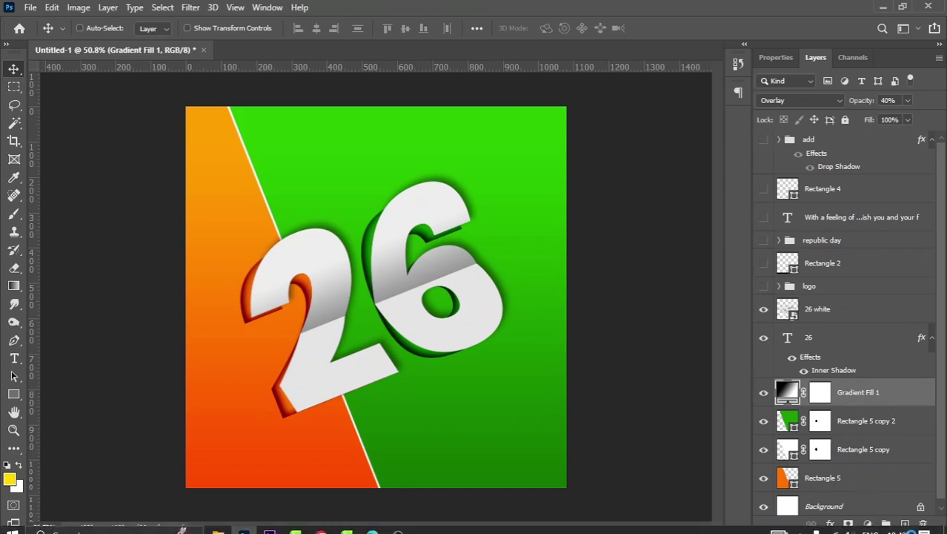
{"action": "left_click", "coordinate": [905, 524]}
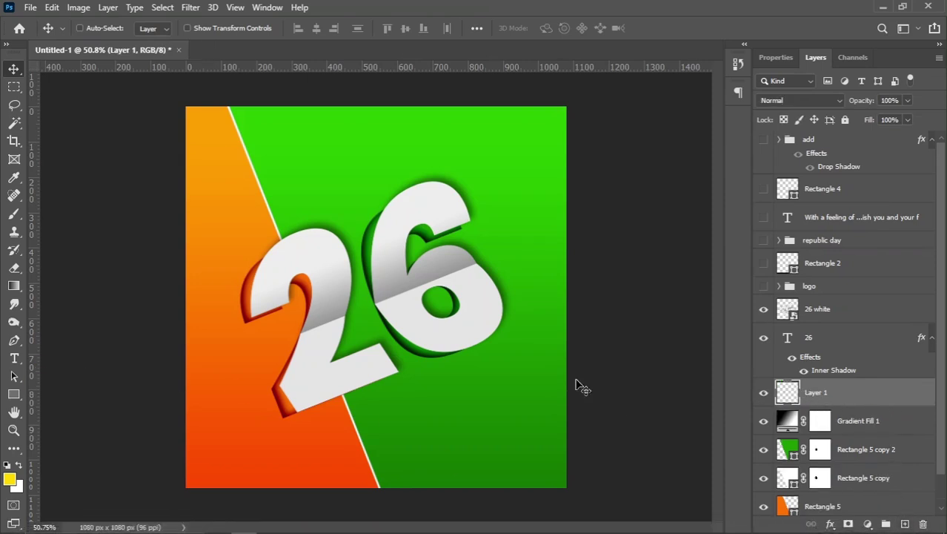
Paint a soft yellow dab at the canvas centre with a 700 px brush.
{"action": "left_click", "coordinate": [14, 215]}
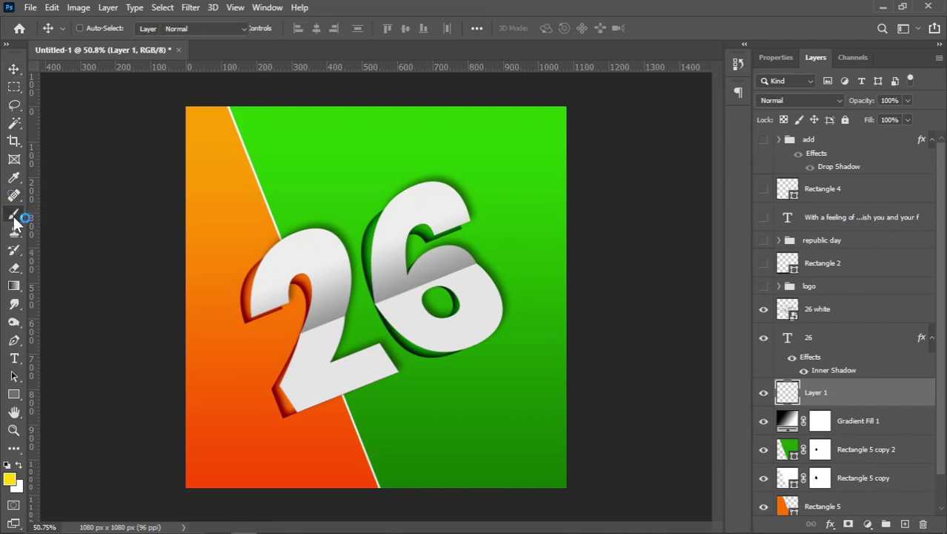
{"action": "left_click", "coordinate": [57, 214]}
{"action": "key", "text": "bracketright"}
{"action": "key", "text": "bracketright"}
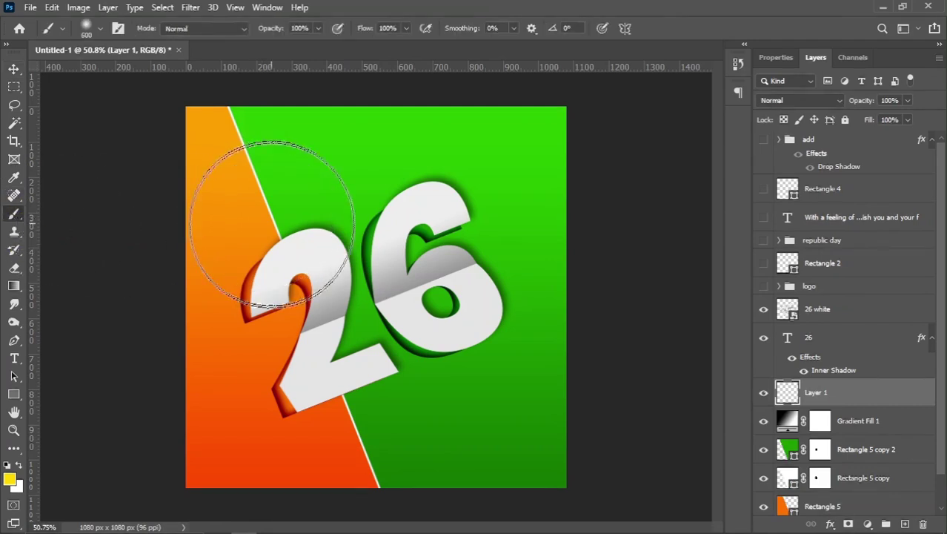
{"action": "left_click", "coordinate": [9, 478]}
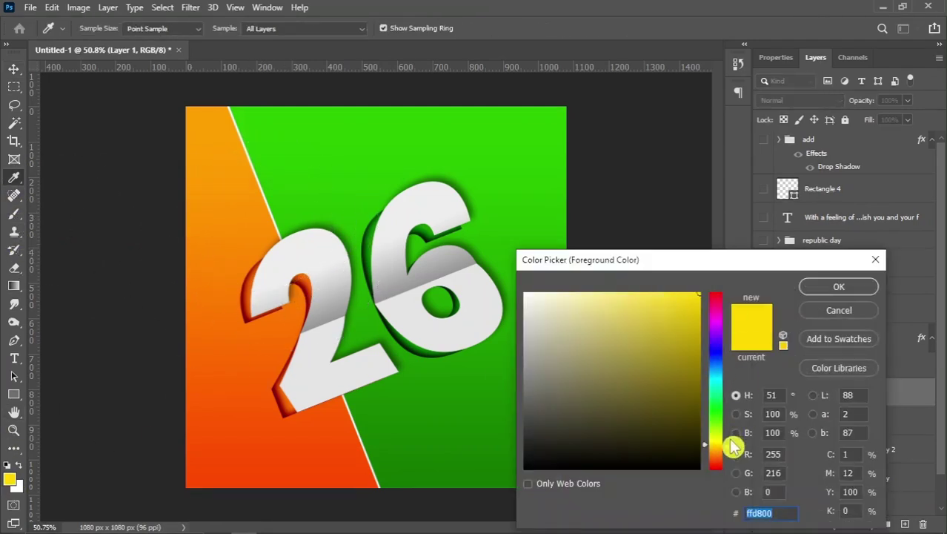
{"action": "left_click", "coordinate": [814, 287]}
{"action": "left_click", "coordinate": [375, 359]}
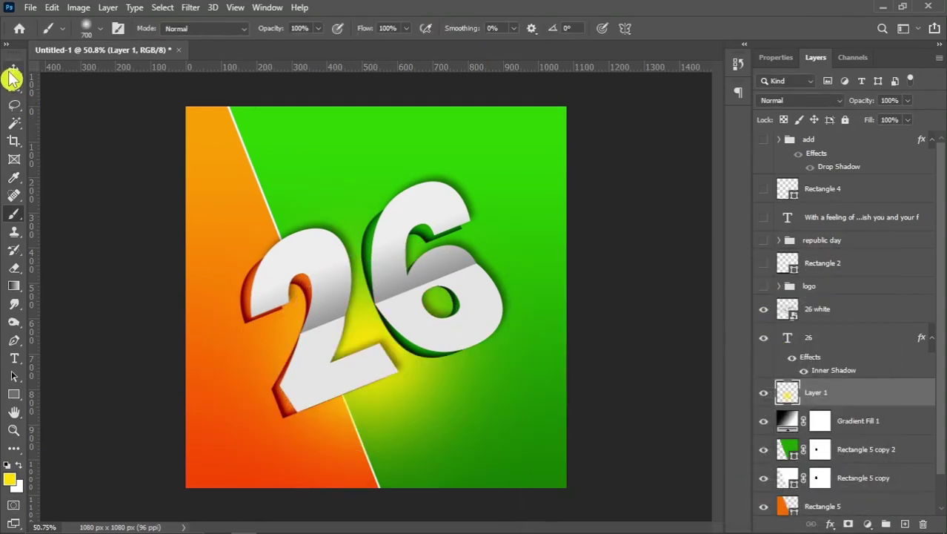
Blend the yellow glow as Lighter Color and stretch it to 190% width.
{"action": "left_click", "coordinate": [13, 68]}
{"action": "left_click", "coordinate": [799, 100]}
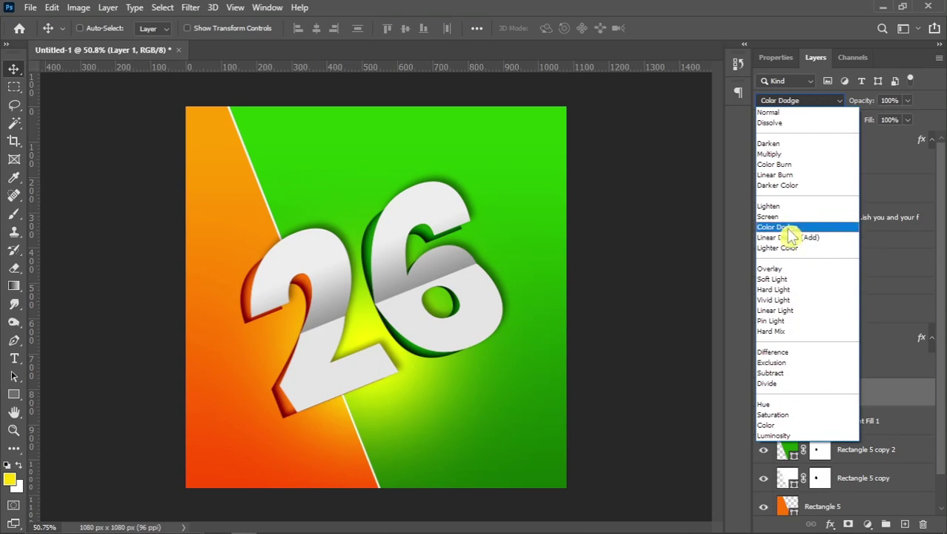
{"action": "left_click", "coordinate": [790, 252]}
{"action": "left_click_drag", "start_coordinate": [395, 401], "coordinate": [371, 374]}
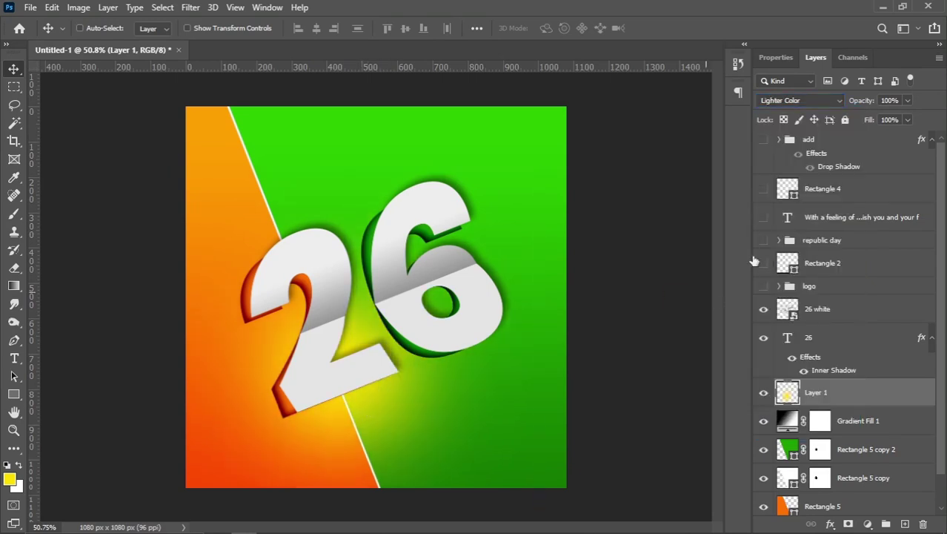
{"action": "key", "text": "ctrl+t"}
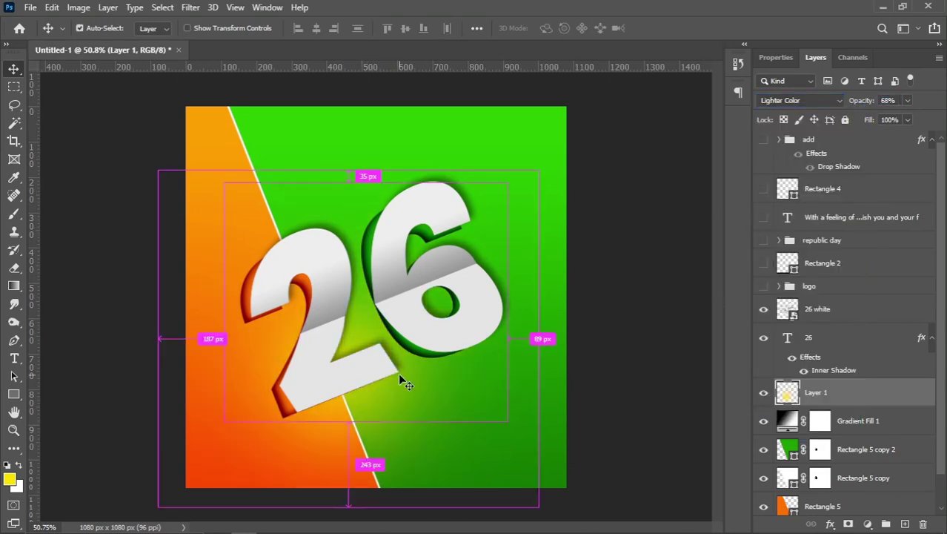
{"action": "left_click_drag", "start_coordinate": [538, 337], "coordinate": [709, 337]}
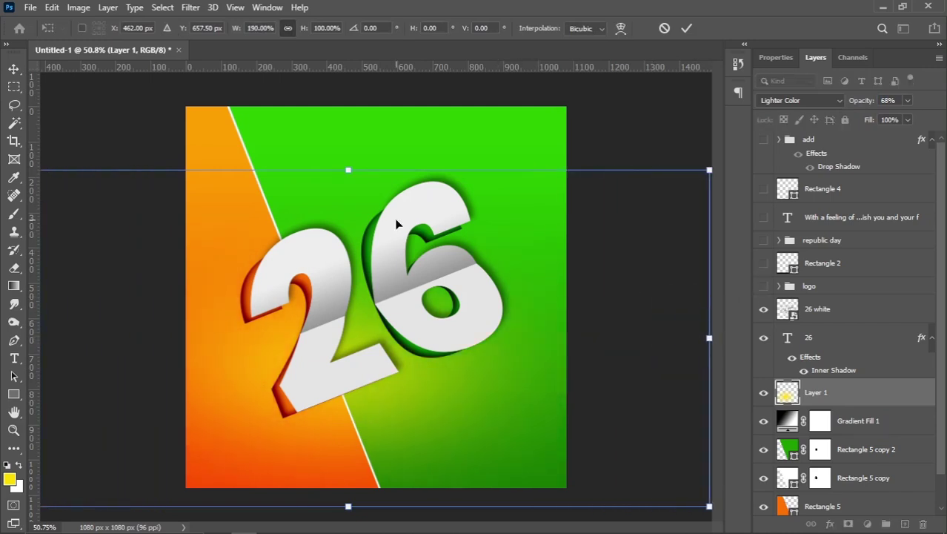
{"action": "left_click_drag", "start_coordinate": [349, 321], "coordinate": [348, 324]}
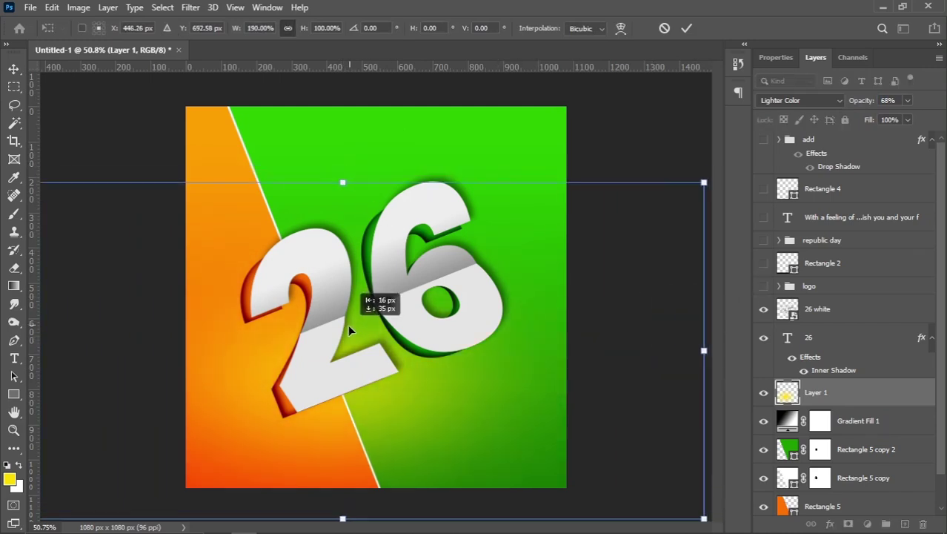
{"action": "type", "text": "46"}
{"action": "key", "text": "Return"}
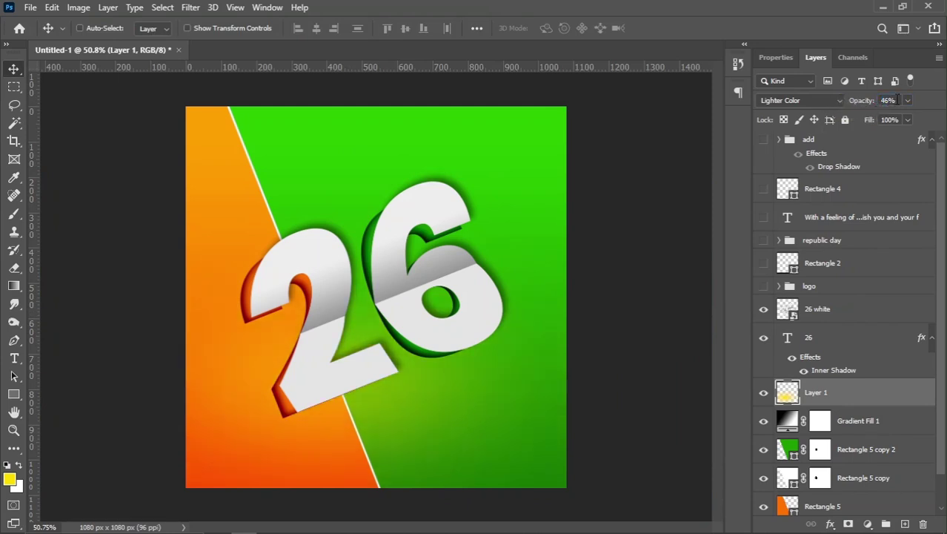
Lower the glow layer's opacity to 60%.
{"action": "left_click_drag", "start_coordinate": [867, 100], "coordinate": [861, 100]}
{"action": "left_click", "coordinate": [889, 100]}
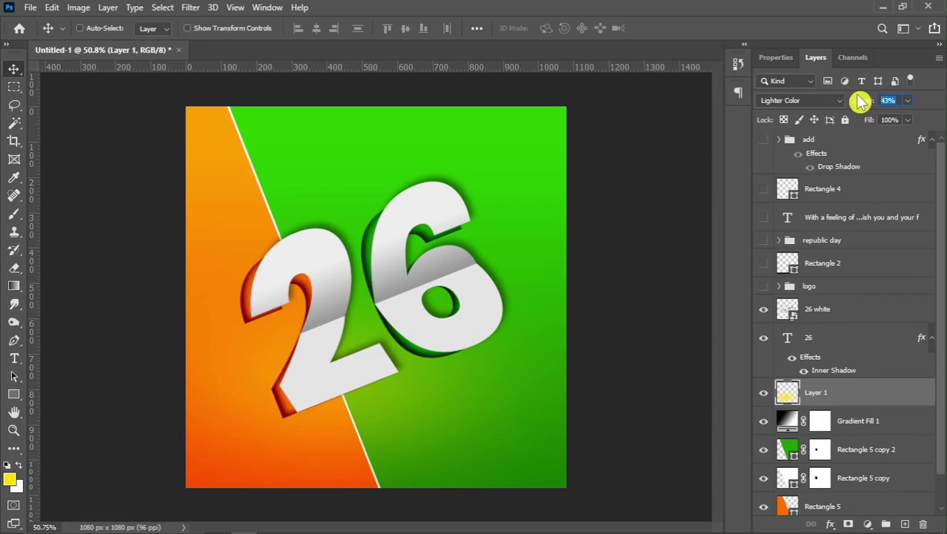
{"action": "type", "text": "60"}
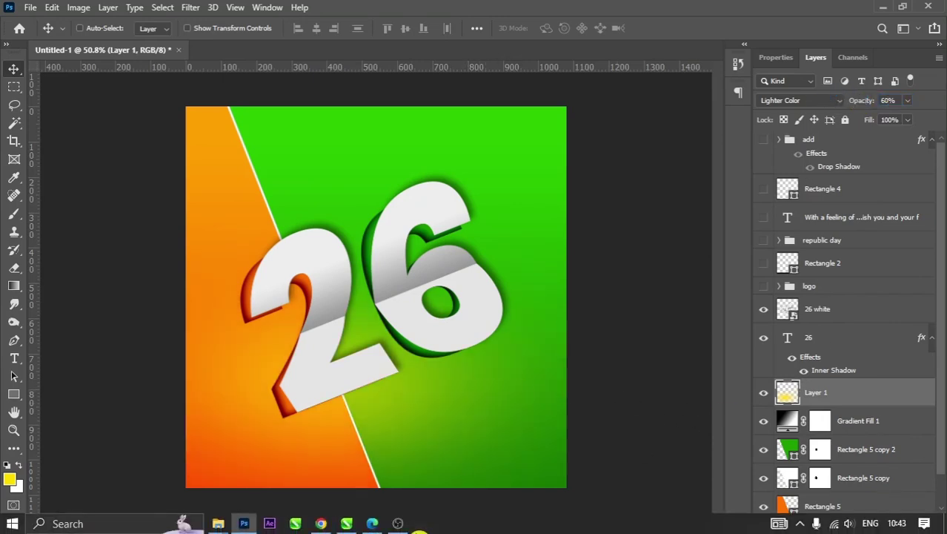
Place the wp7373595 hexagon pattern from File Explorer and scale it to fill the canvas.
{"action": "left_click", "coordinate": [220, 525]}
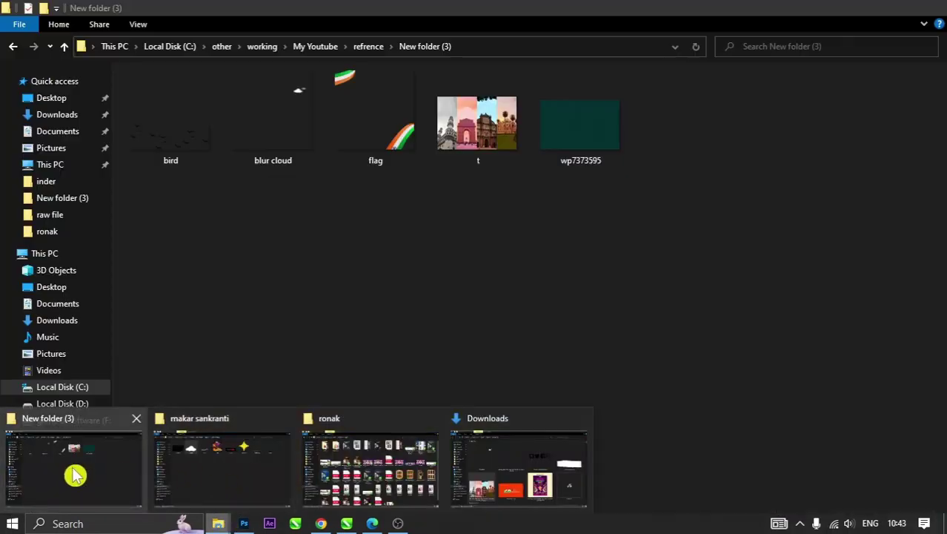
{"action": "left_click", "coordinate": [74, 474]}
{"action": "mouse_move", "coordinate": [576, 131]}
{"action": "left_mouse_down"}
{"action": "mouse_move", "coordinate": [403, 241]}
{"action": "mouse_move", "coordinate": [409, 216]}
{"action": "left_mouse_up"}
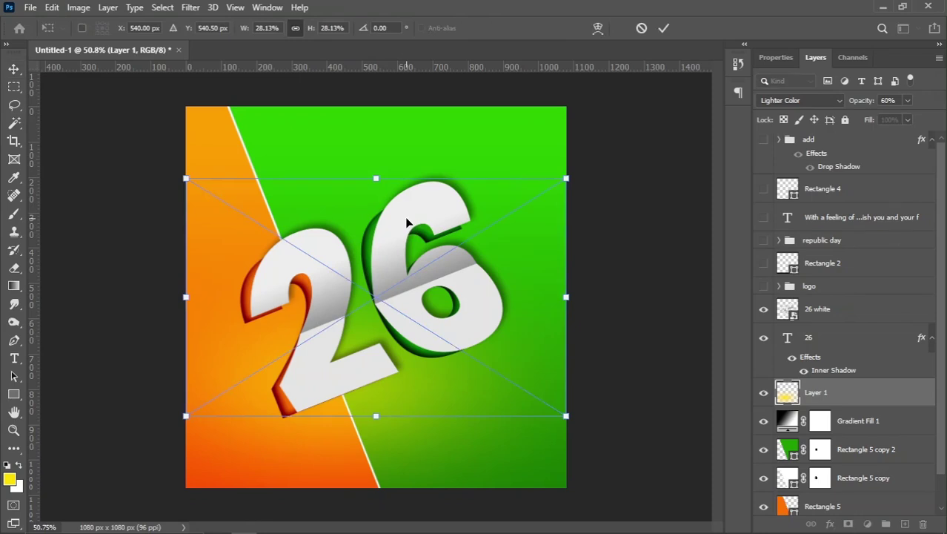
{"action": "left_click_drag", "start_coordinate": [388, 159], "coordinate": [415, 101]}
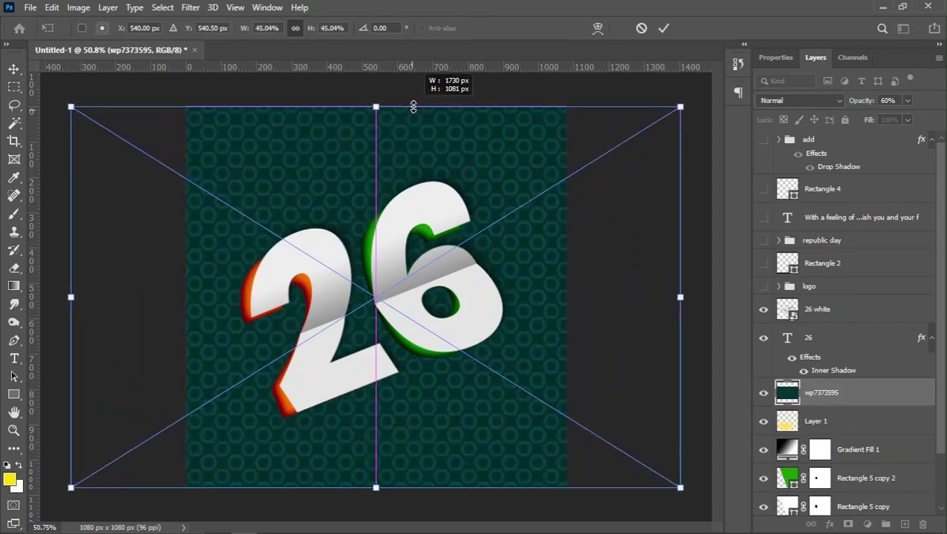
{"action": "key", "text": "Return"}
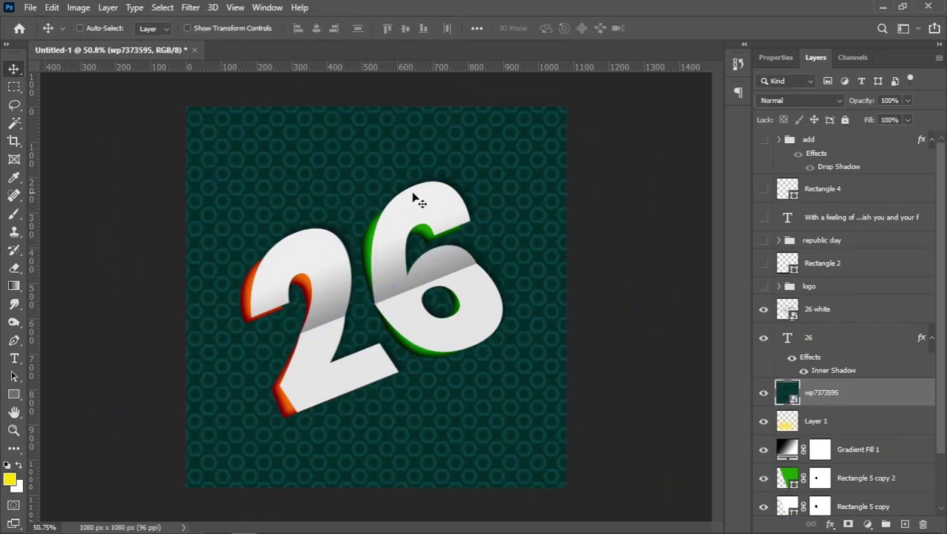
{"action": "left_click", "coordinate": [784, 102]}
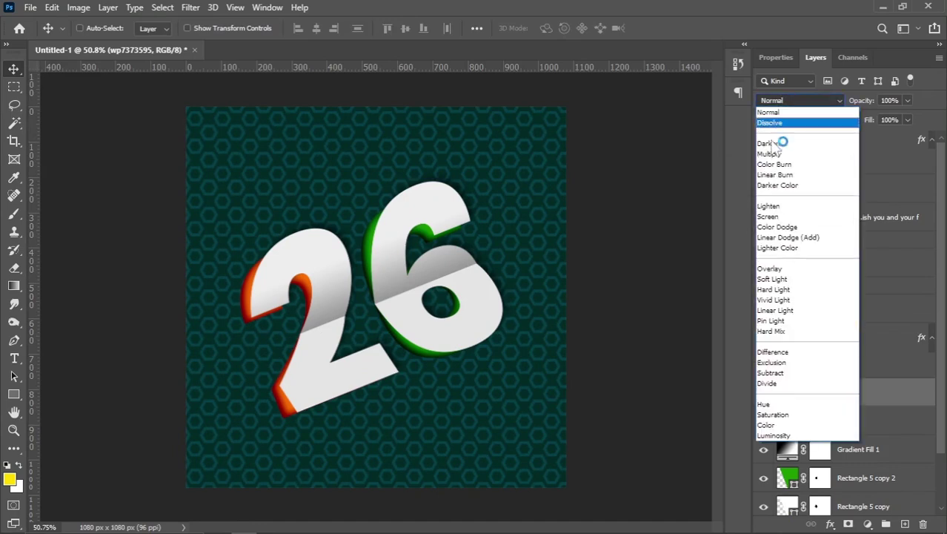
Set the pattern to Subtract blending and apply a Glass filter with Tiny Lens texture.
{"action": "left_click", "coordinate": [776, 374]}
{"action": "left_click", "coordinate": [190, 7]}
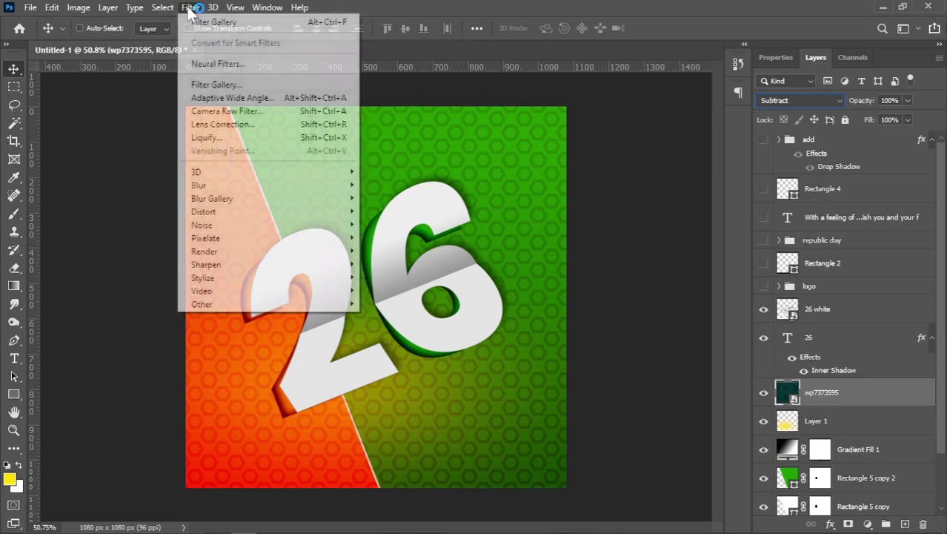
{"action": "left_click", "coordinate": [205, 85]}
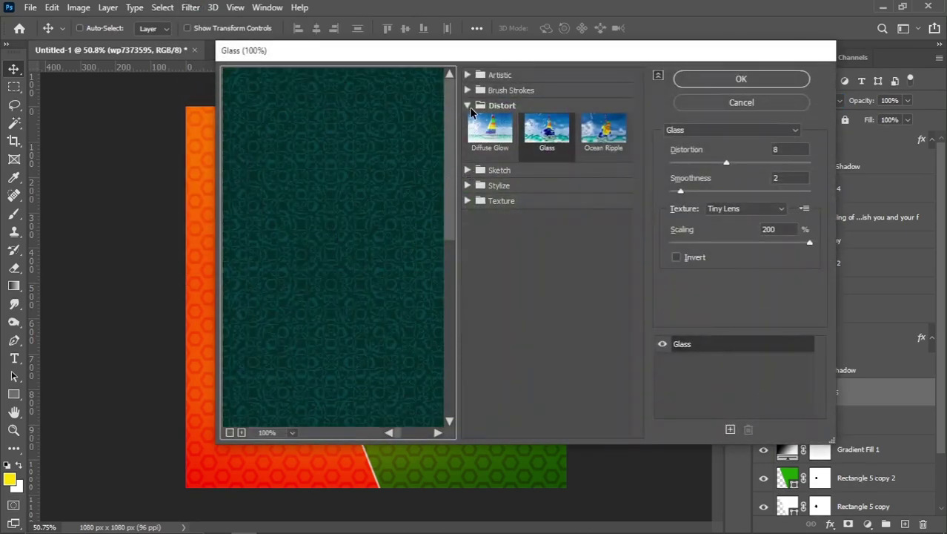
{"action": "left_click", "coordinate": [470, 108]}
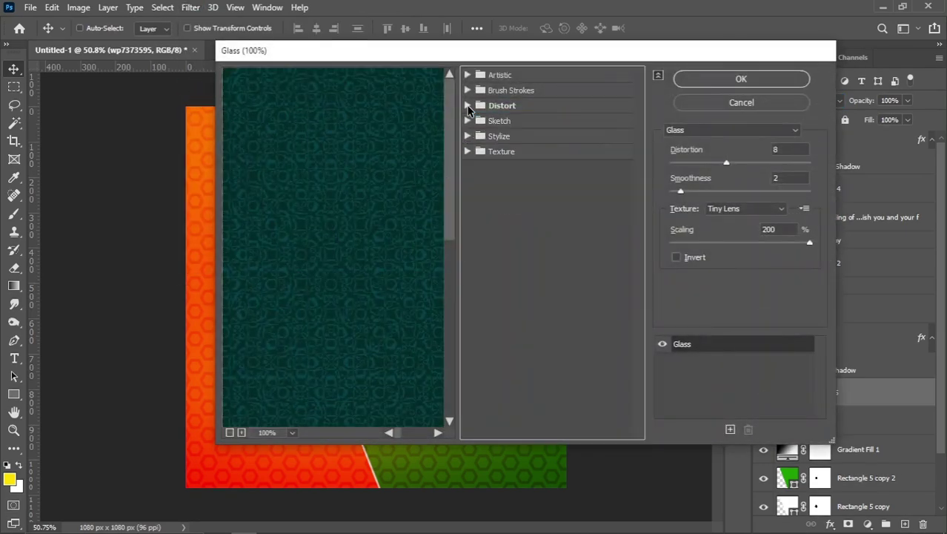
{"action": "left_click", "coordinate": [736, 208]}
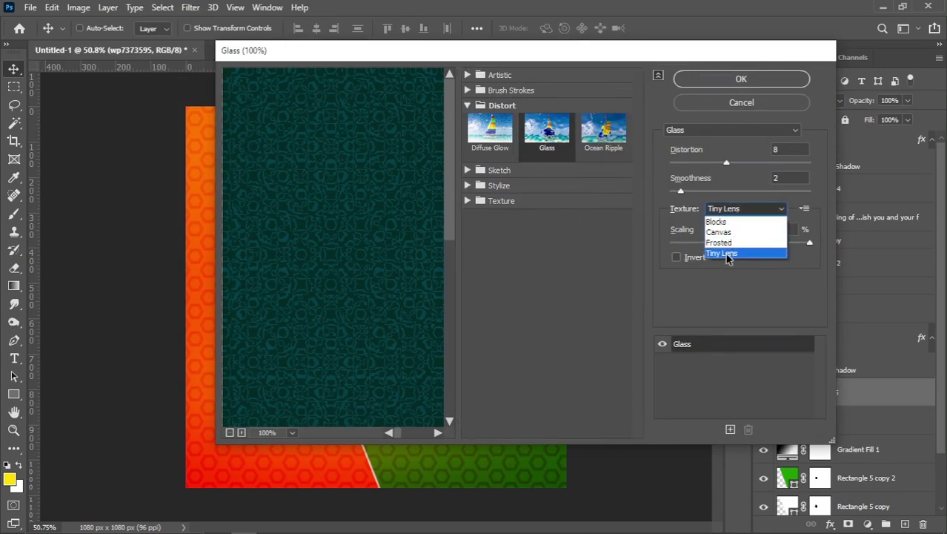
{"action": "left_click", "coordinate": [733, 255]}
{"action": "left_click", "coordinate": [731, 82]}
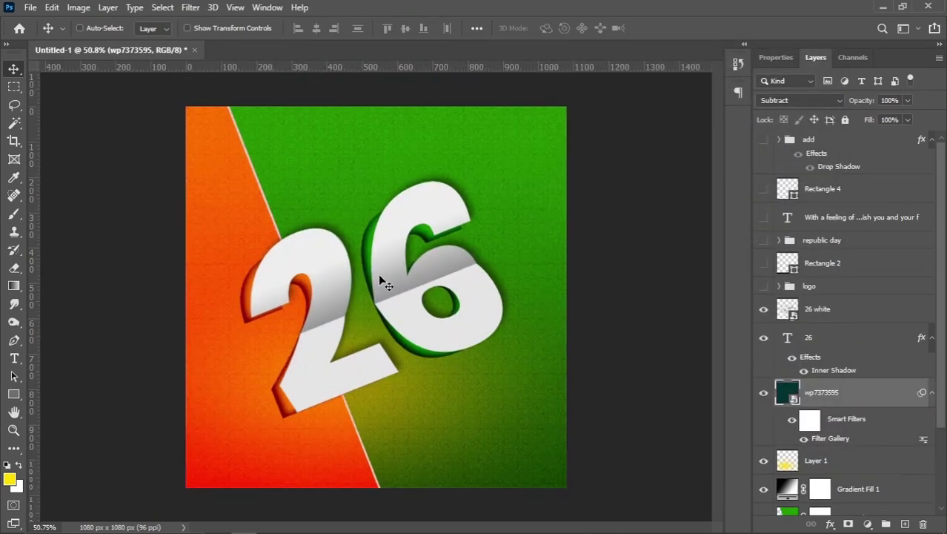
{"action": "scroll", "coordinate": [536, 288], "scroll_direction": "up", "scroll_amount": 1}
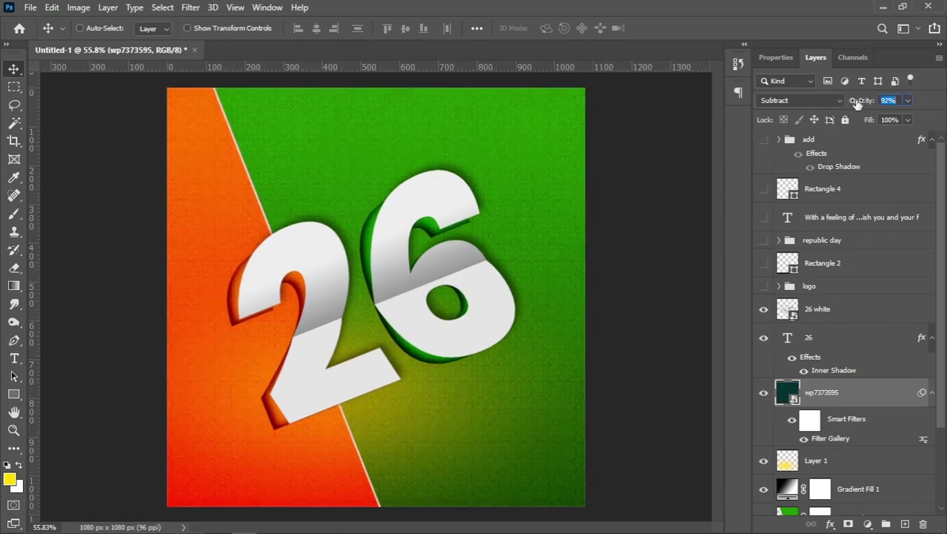
Move the yellow glow layer above the pattern and blend it as Overlay at 100% opacity.
{"action": "left_click_drag", "start_coordinate": [828, 467], "coordinate": [856, 390]}
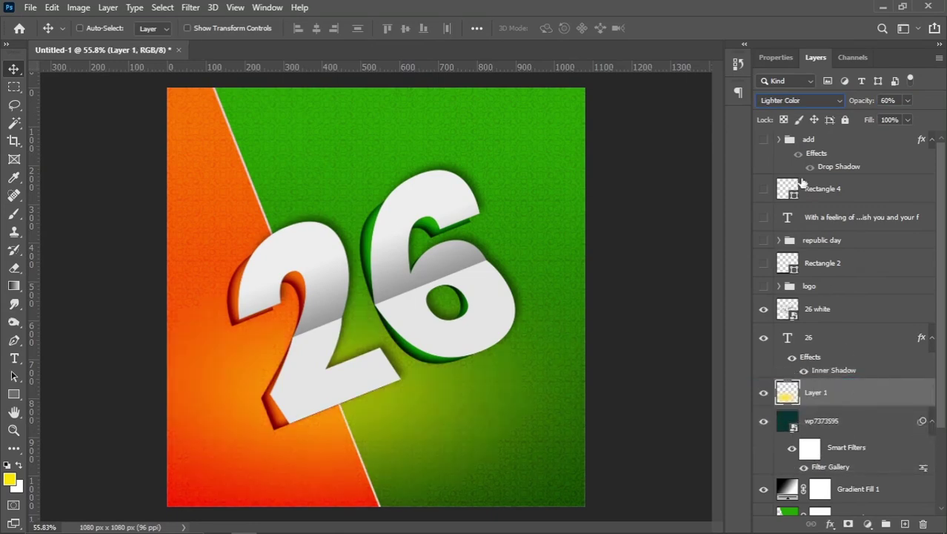
{"action": "left_click", "coordinate": [801, 101]}
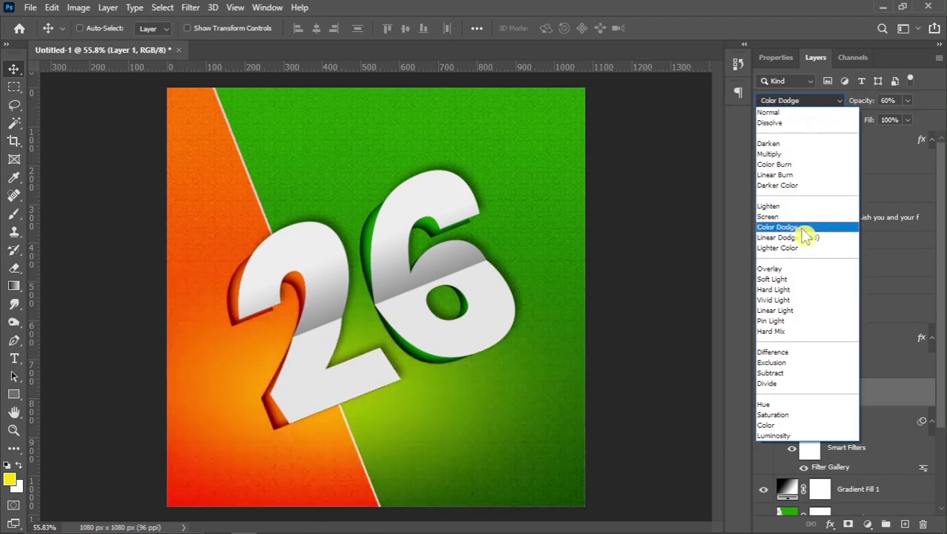
{"action": "left_click", "coordinate": [805, 271]}
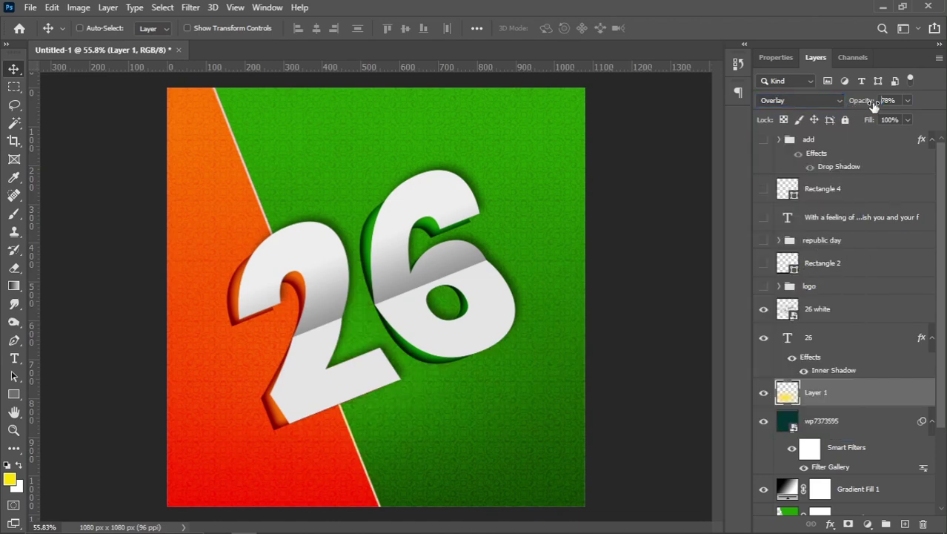
{"action": "left_click_drag", "start_coordinate": [875, 104], "coordinate": [920, 100]}
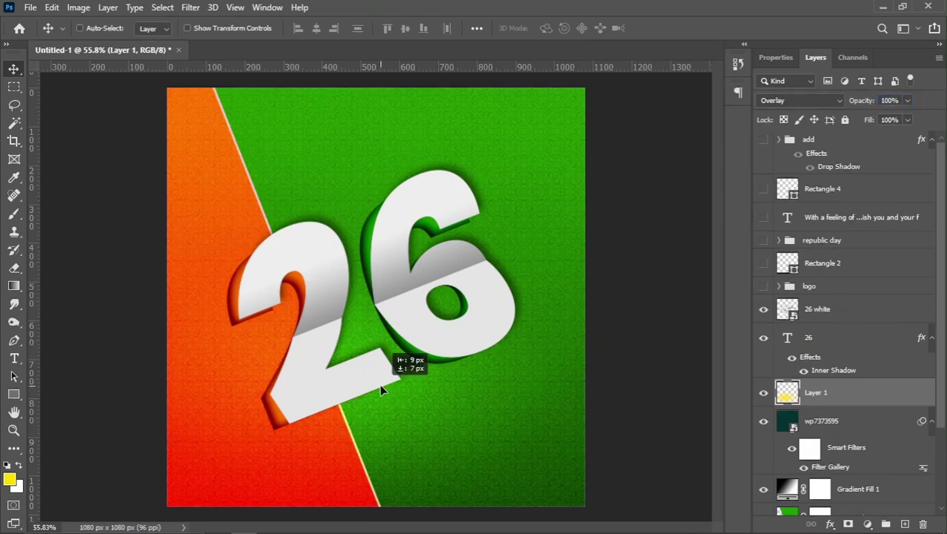
{"action": "scroll", "coordinate": [367, 300], "scroll_direction": "down", "scroll_amount": 1}
{"action": "scroll", "coordinate": [443, 375], "scroll_direction": "up", "scroll_amount": 1}
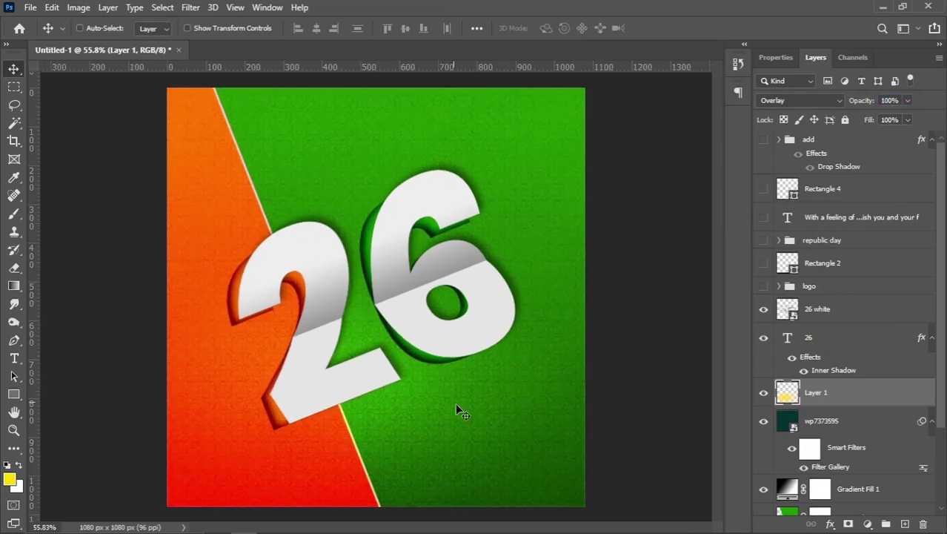
Select Layer 1 as the target for new content and switch to the Type tool.
{"action": "left_click", "coordinate": [819, 429]}
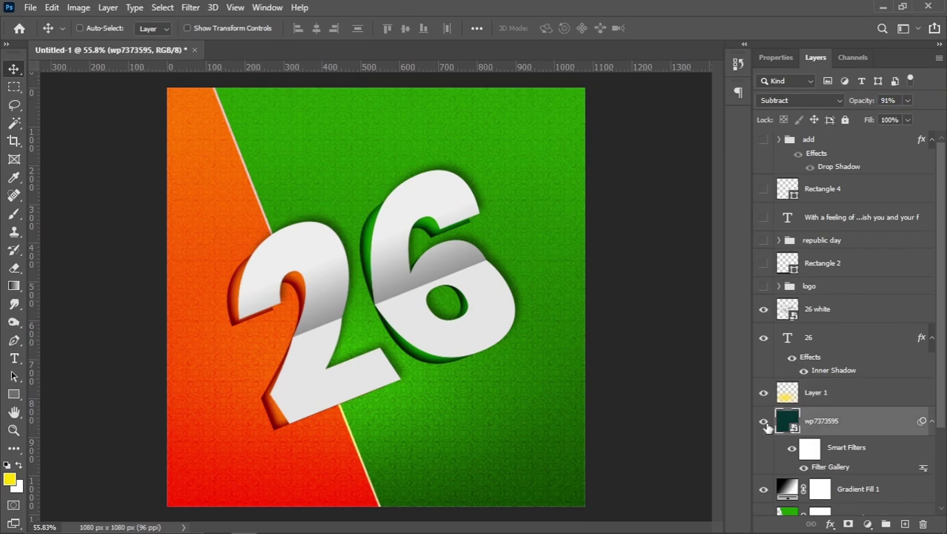
{"action": "left_click", "coordinate": [845, 393]}
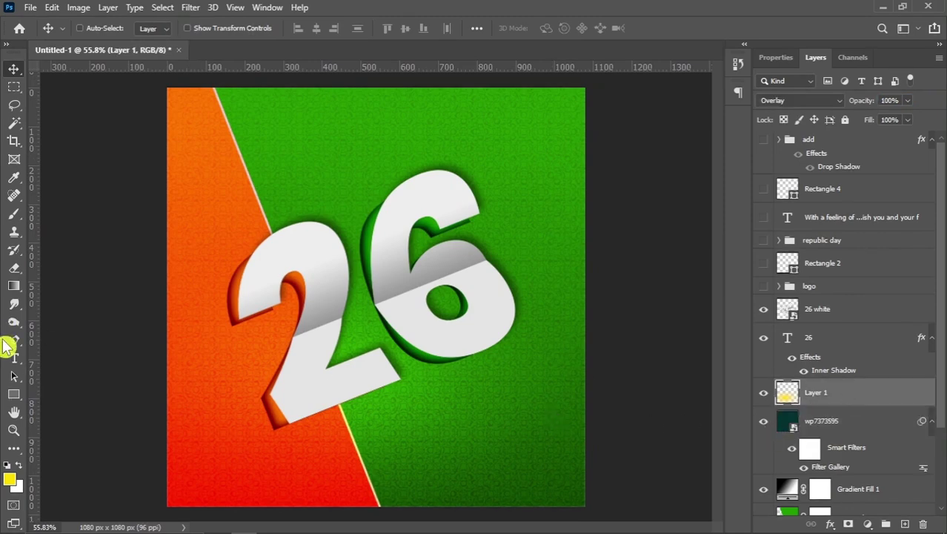
{"action": "left_click", "coordinate": [14, 358]}
{"action": "scroll", "coordinate": [145, 247], "scroll_direction": "down", "scroll_amount": 1}
Type 'JANUARY' in white and move it below the 26.
{"action": "left_click", "coordinate": [250, 126]}
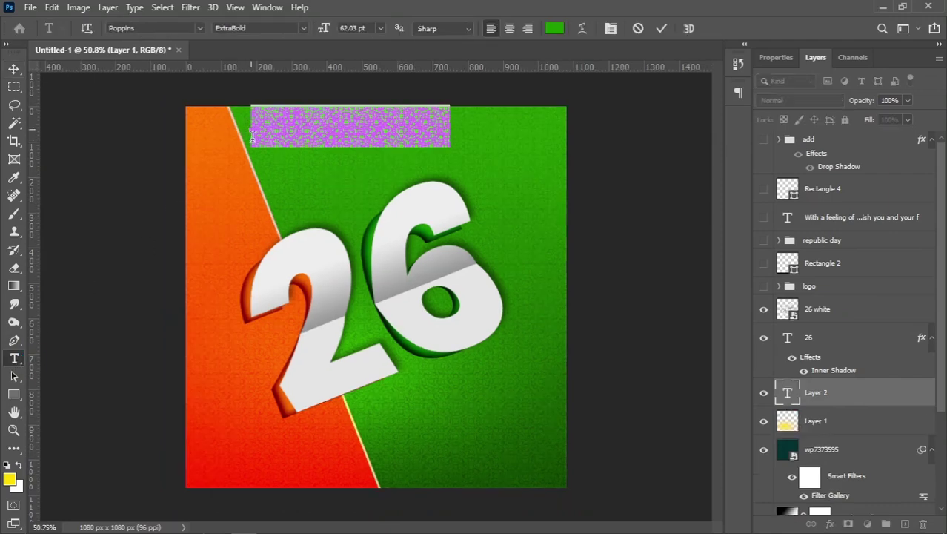
{"action": "key", "text": "BackSpace"}
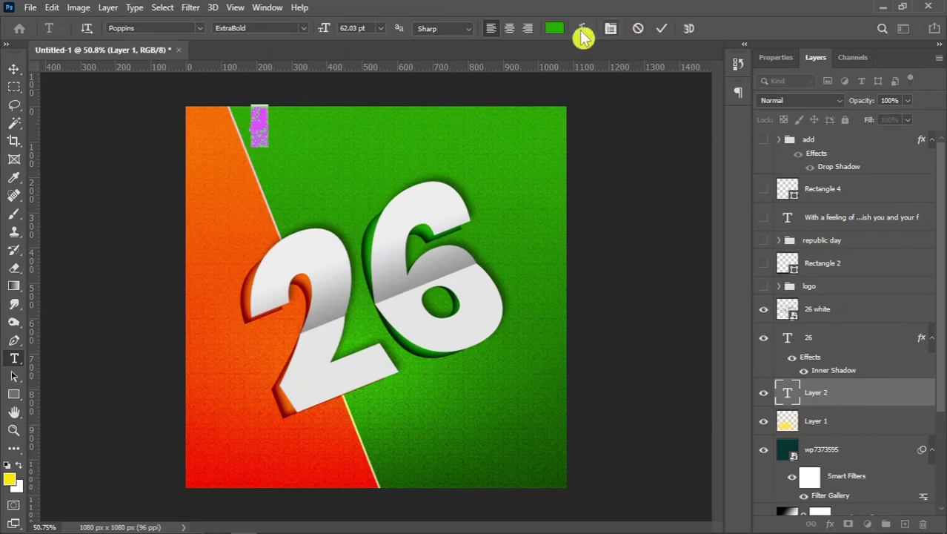
{"action": "left_click", "coordinate": [554, 28]}
{"action": "left_click", "coordinate": [838, 286]}
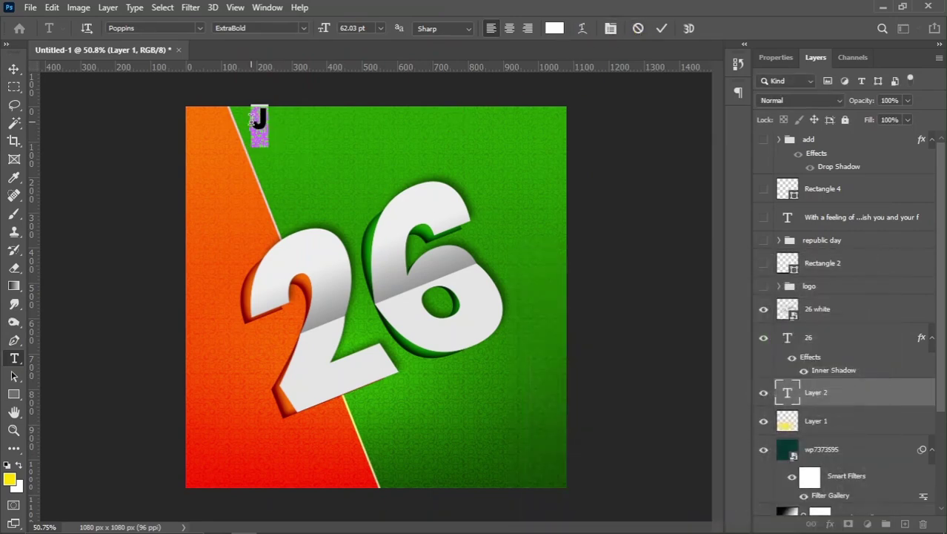
{"action": "type", "text": "AN"}
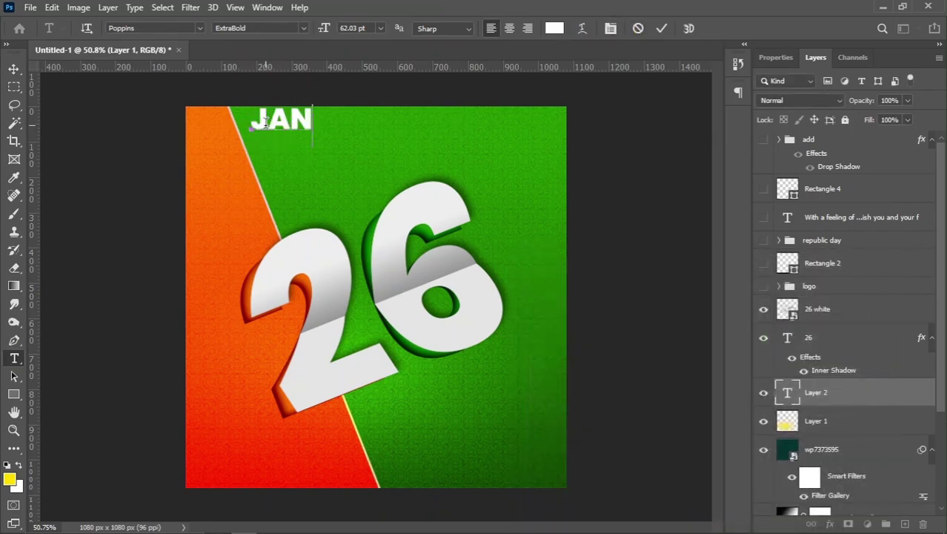
{"action": "type", "text": "UARY"}
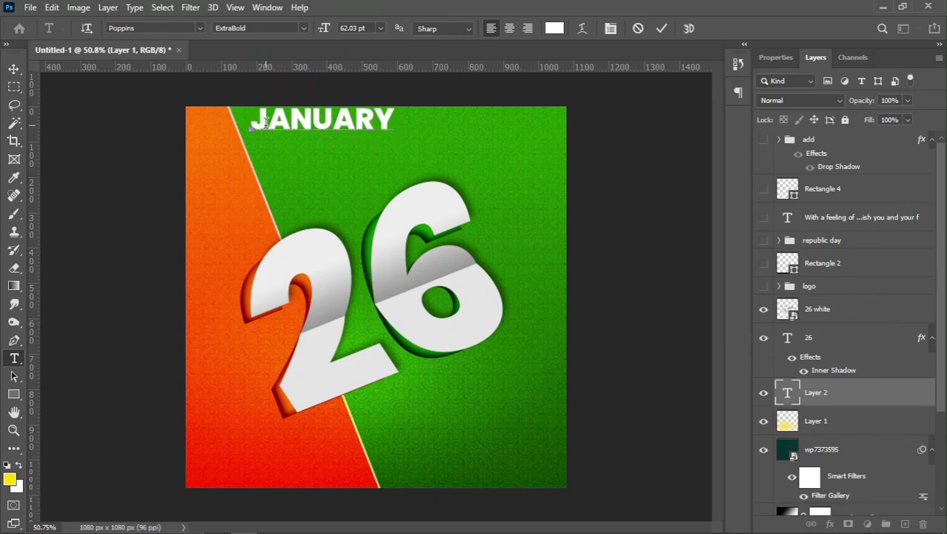
{"action": "left_click", "coordinate": [14, 69]}
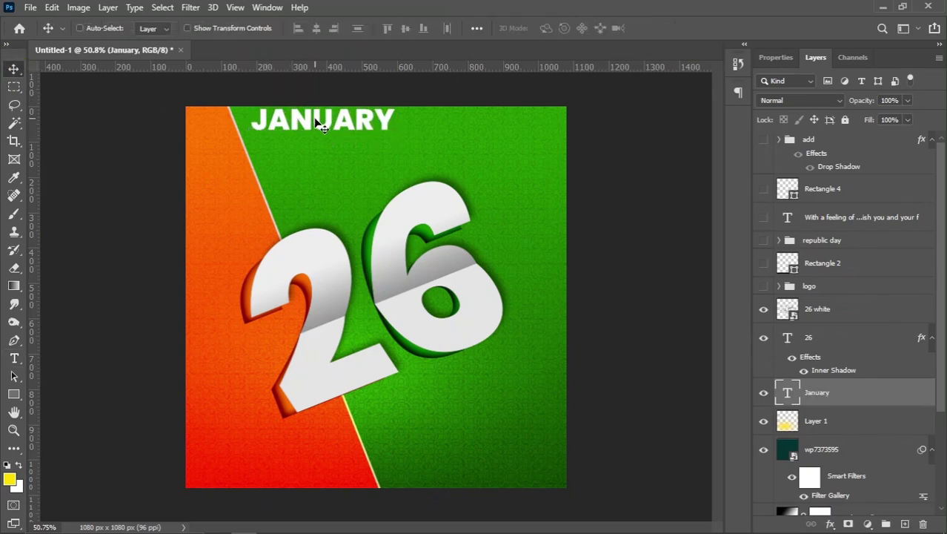
{"action": "mouse_move", "coordinate": [312, 116]}
{"action": "left_mouse_down"}
{"action": "mouse_move", "coordinate": [394, 310]}
{"action": "mouse_move", "coordinate": [514, 444]}
{"action": "left_mouse_up"}
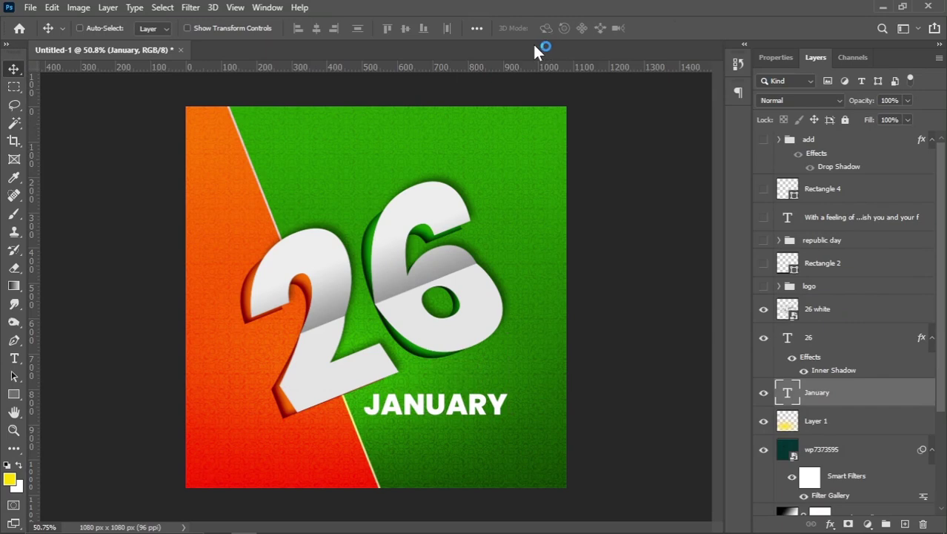
Turn off All Caps and set January in the Across the Road script font.
{"action": "key", "text": "t"}
{"action": "left_click", "coordinate": [609, 29]}
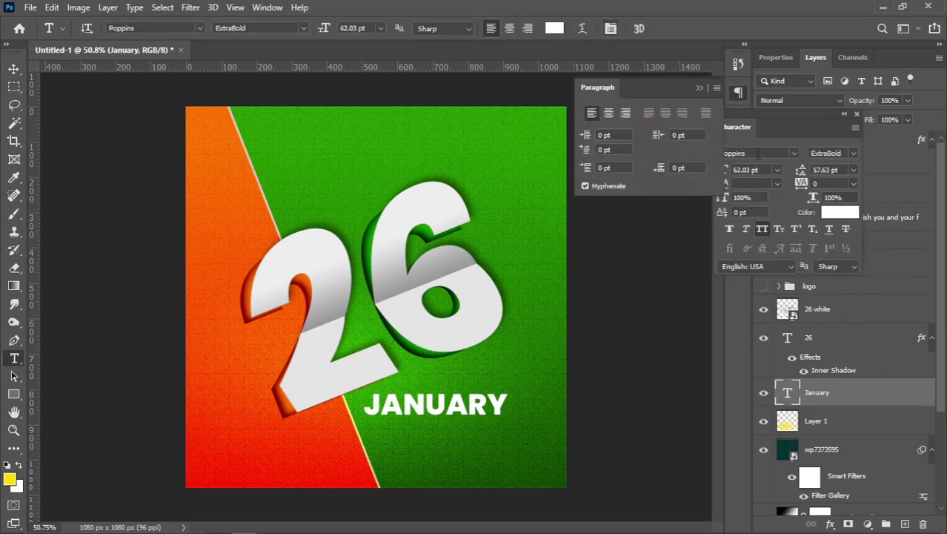
{"action": "left_click", "coordinate": [762, 238]}
{"action": "left_click", "coordinate": [794, 153]}
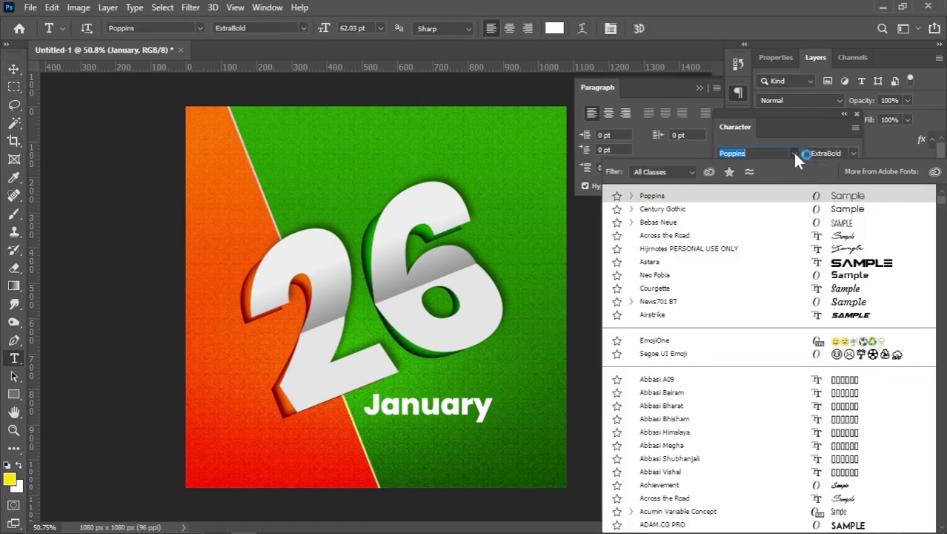
{"action": "left_click", "coordinate": [841, 235]}
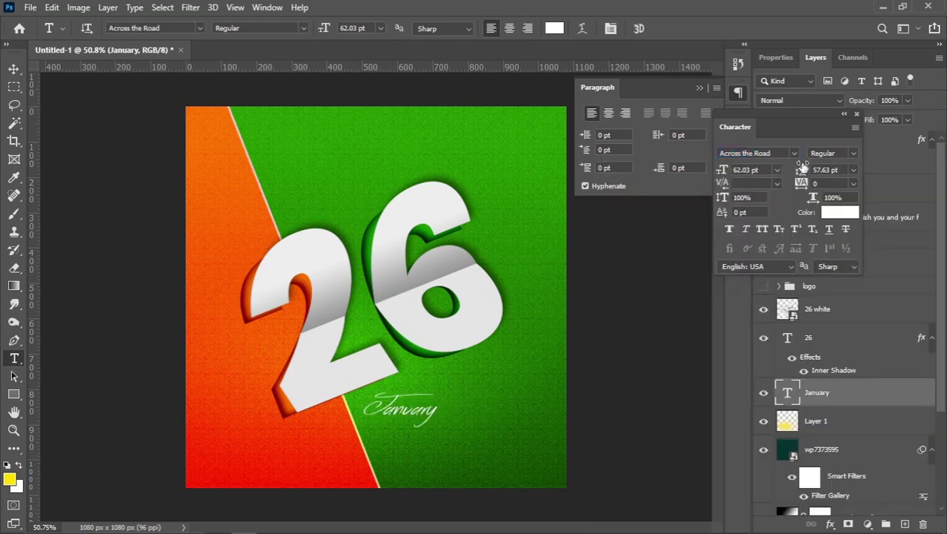
{"action": "left_click", "coordinate": [700, 88]}
{"action": "left_click", "coordinate": [856, 114]}
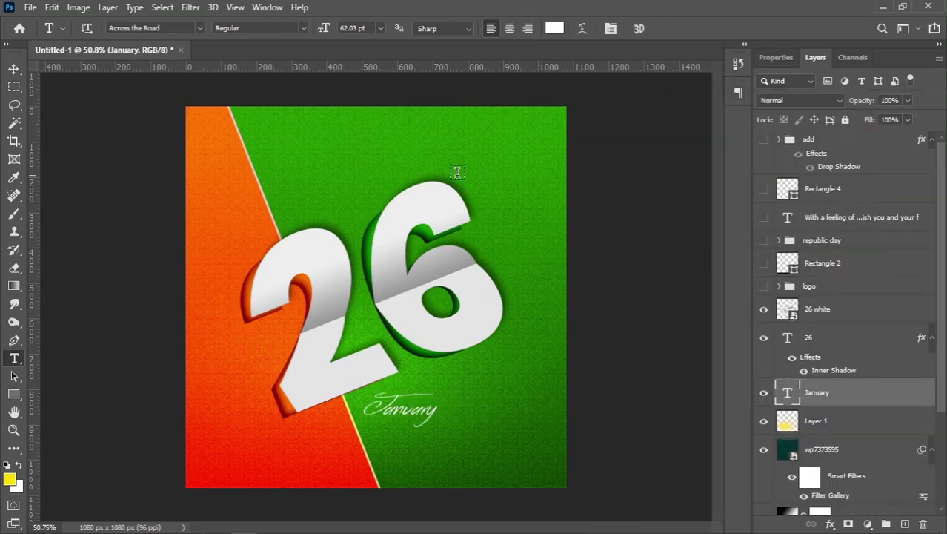
Rotate January about -21° and enlarge it to about 187%.
{"action": "left_click", "coordinate": [13, 68]}
{"action": "key", "text": "ctrl+t"}
{"action": "mouse_move", "coordinate": [467, 417]}
{"action": "left_mouse_down"}
{"action": "mouse_move", "coordinate": [466, 392]}
{"action": "mouse_move", "coordinate": [489, 394]}
{"action": "mouse_move", "coordinate": [501, 409]}
{"action": "left_mouse_up"}
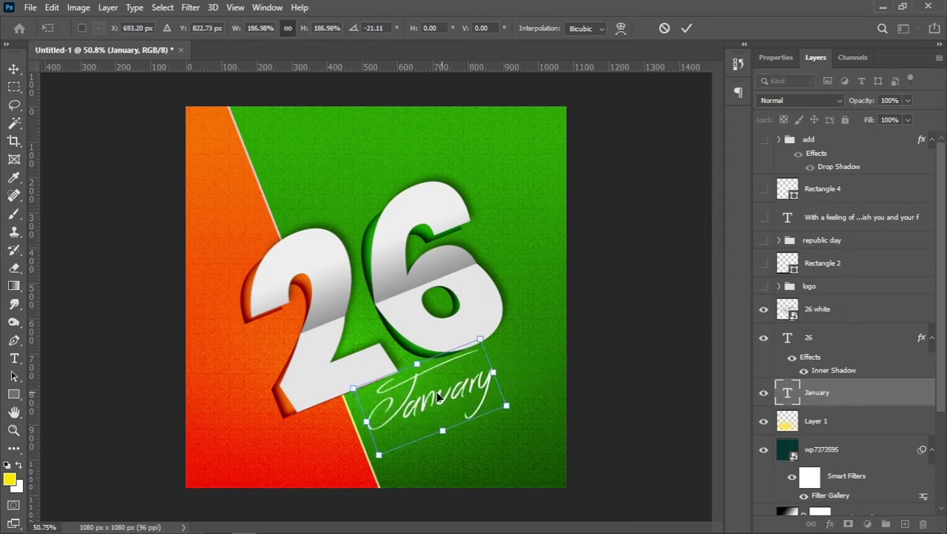
{"action": "left_click_drag", "start_coordinate": [429, 400], "coordinate": [436, 406]}
{"action": "key", "text": "Return"}
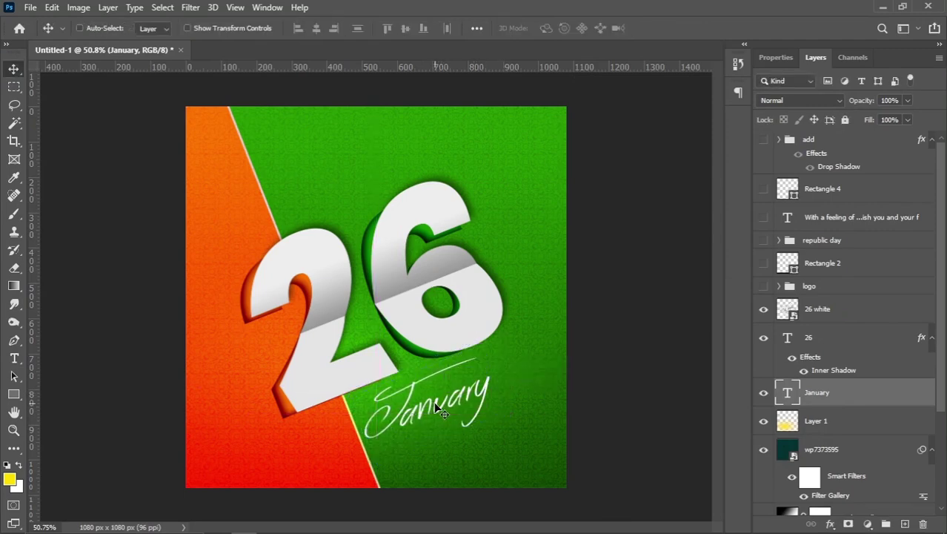
{"action": "key", "text": "ctrl+0"}
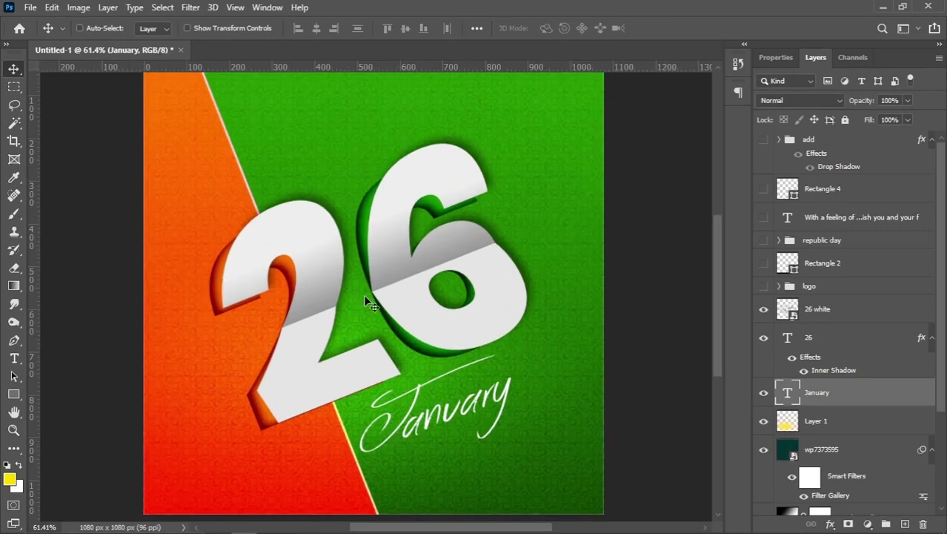
Add a Levels adjustment above Layer 1 that brightens the highlights.
{"action": "right_click", "coordinate": [549, 350]}
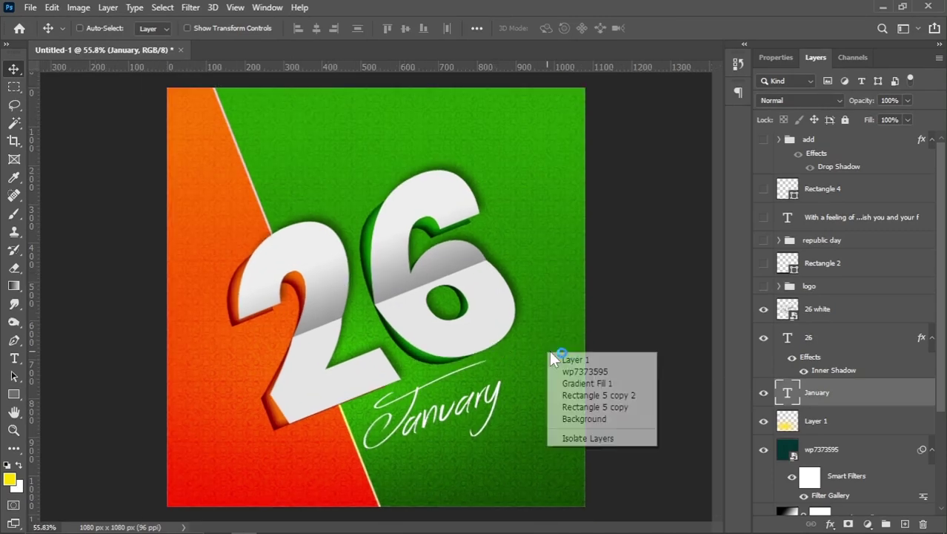
{"action": "left_click", "coordinate": [571, 359]}
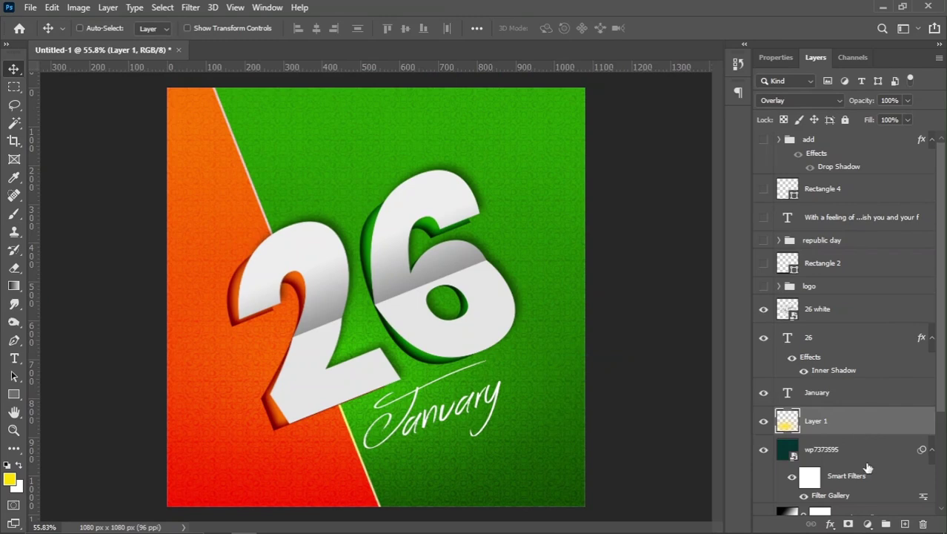
{"action": "left_click", "coordinate": [870, 526]}
{"action": "left_click", "coordinate": [879, 335]}
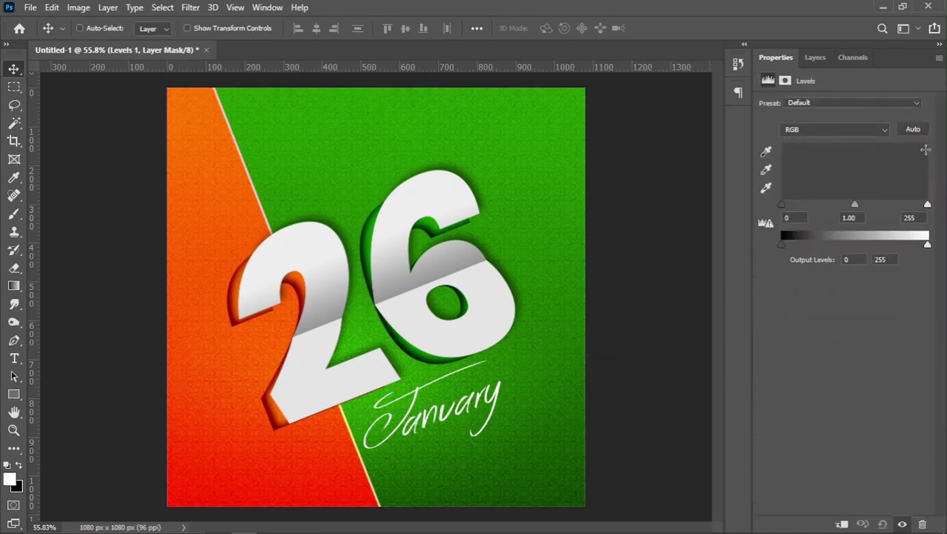
{"action": "left_click_drag", "start_coordinate": [928, 204], "coordinate": [915, 210]}
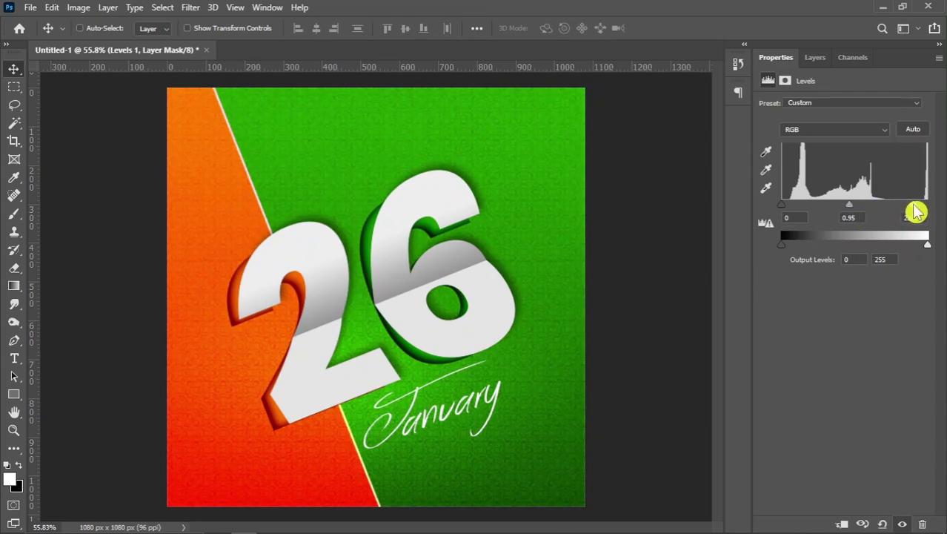
{"action": "left_click", "coordinate": [813, 57]}
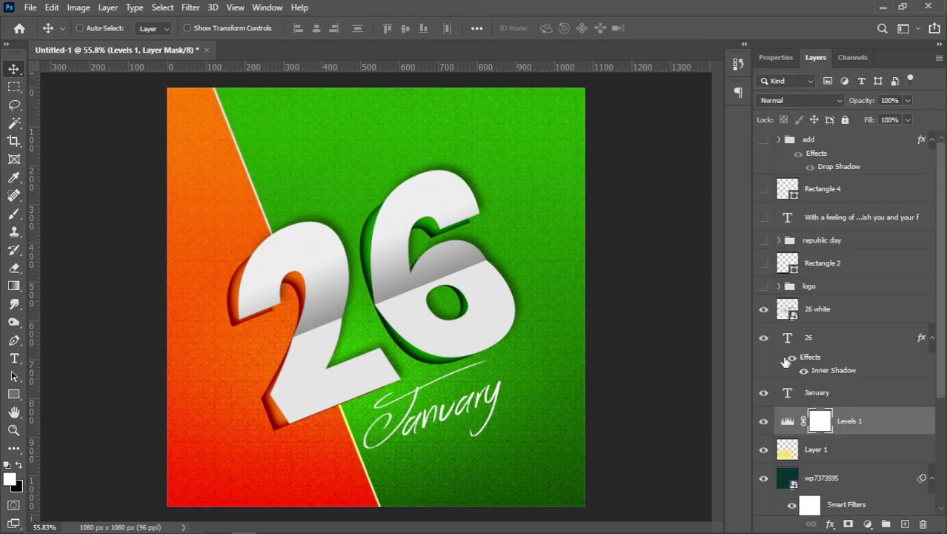
{"action": "left_click", "coordinate": [764, 421]}
Nudge the January text slightly down and to the right.
{"action": "right_click", "coordinate": [480, 406]}
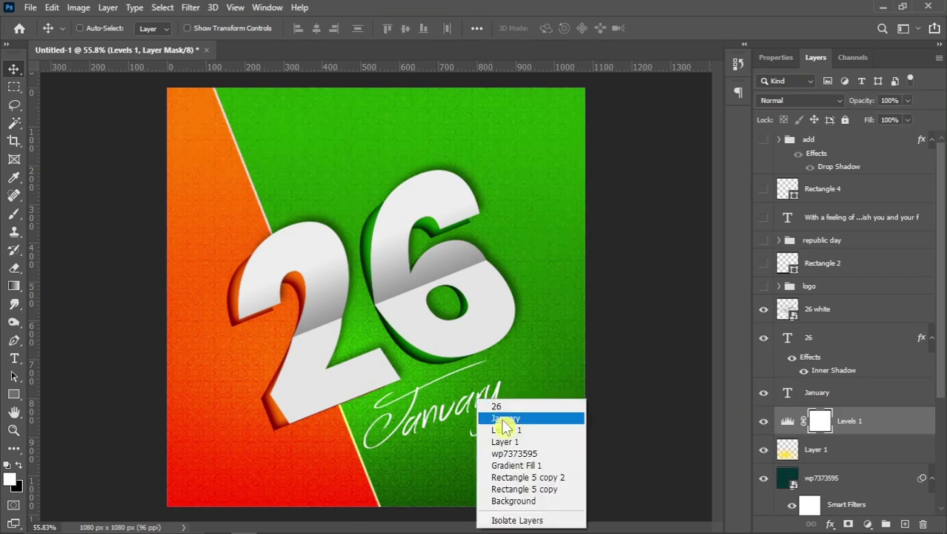
{"action": "left_click", "coordinate": [507, 429]}
{"action": "left_click_drag", "start_coordinate": [473, 414], "coordinate": [479, 417]}
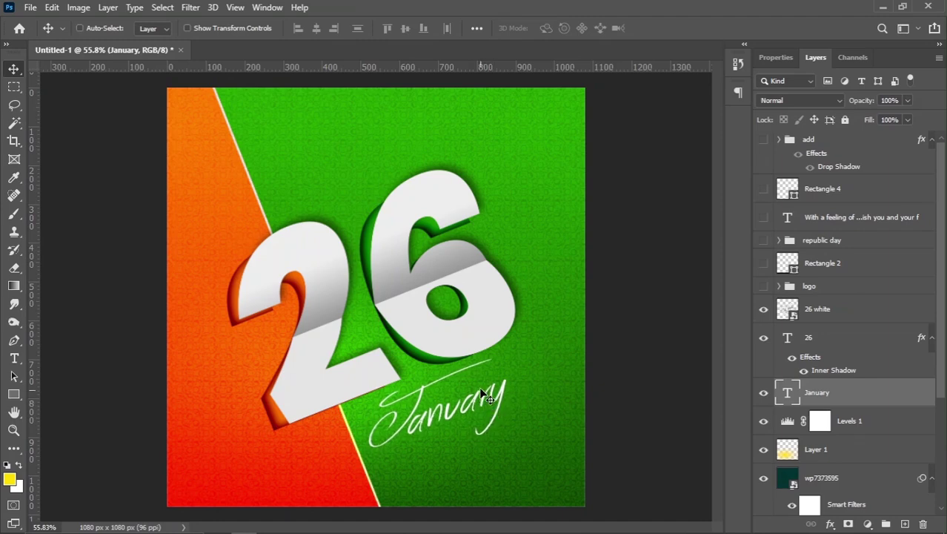
Lower the wp7373595 texture layer's opacity to 80%.
{"action": "left_click", "coordinate": [851, 489]}
{"action": "left_click_drag", "start_coordinate": [869, 102], "coordinate": [862, 104]}
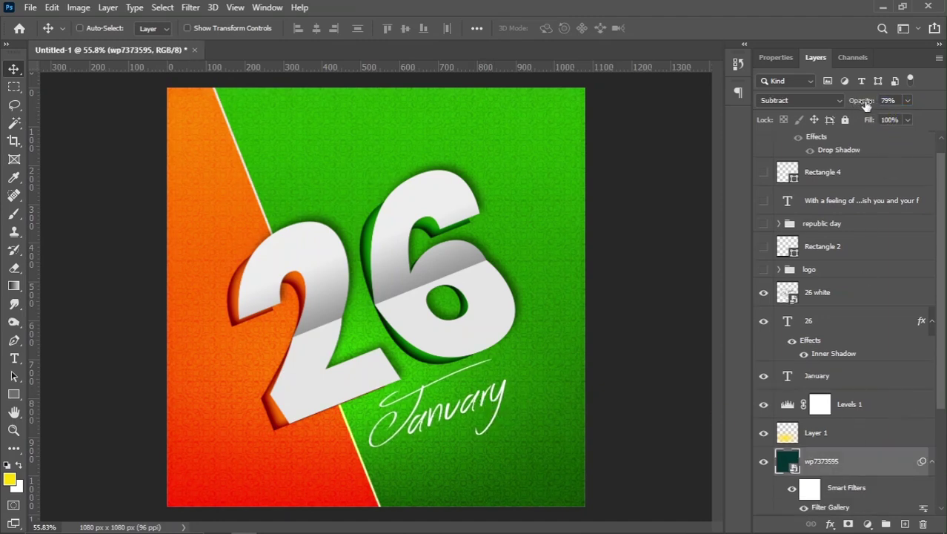
{"action": "type", "text": "80"}
{"action": "scroll", "coordinate": [803, 422], "scroll_direction": "down", "scroll_amount": 3}
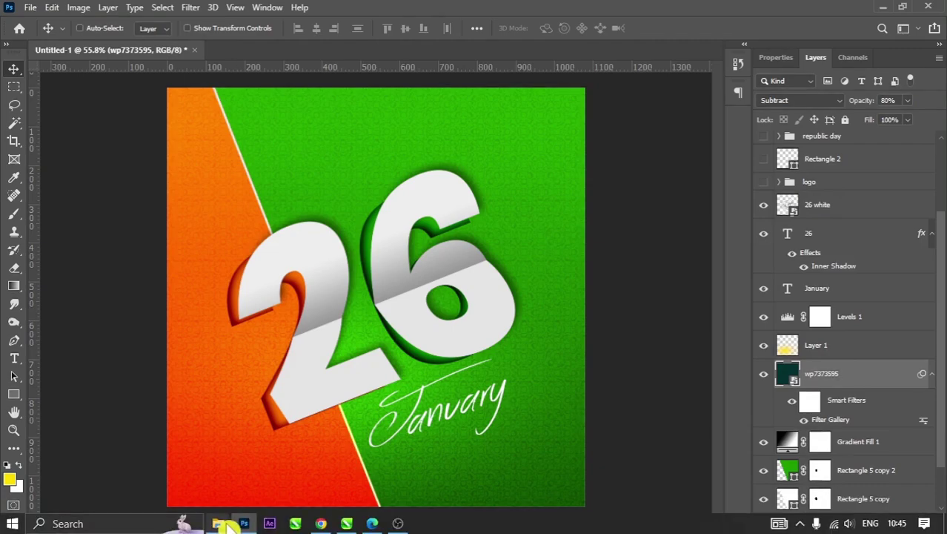
Drag the 't' monument collage from File Explorer onto the canvas.
{"action": "left_click", "coordinate": [218, 523]}
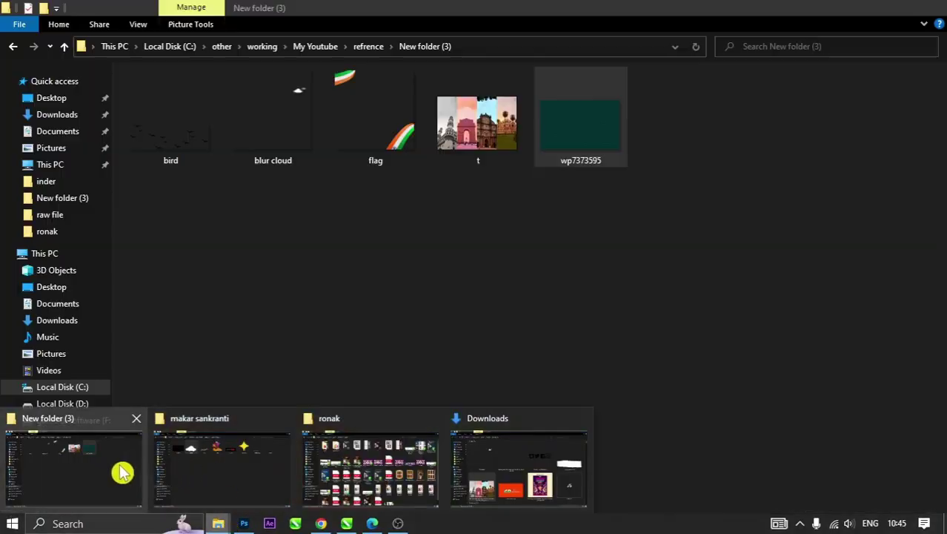
{"action": "left_click", "coordinate": [122, 470]}
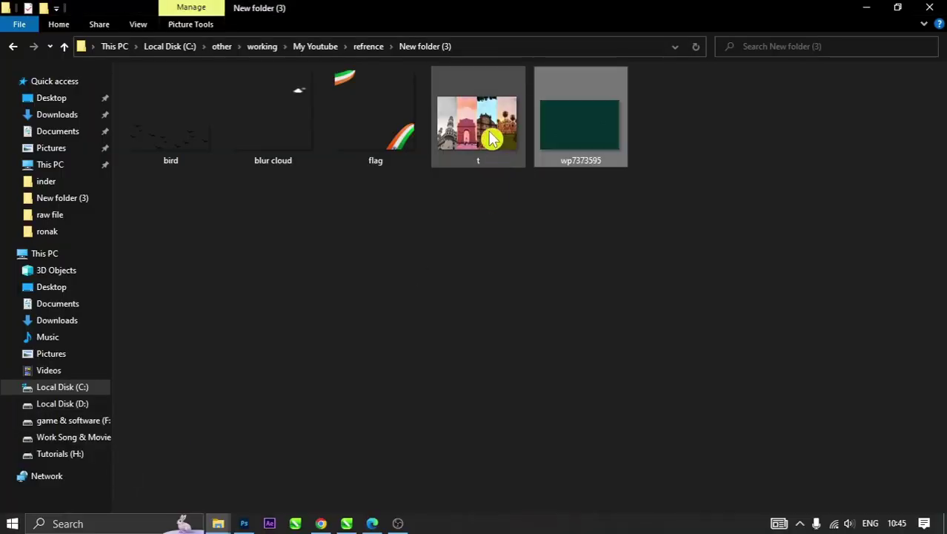
{"action": "left_click_drag", "start_coordinate": [491, 140], "coordinate": [324, 323]}
{"action": "mouse_move", "coordinate": [247, 272]}
{"action": "left_mouse_down"}
{"action": "mouse_move", "coordinate": [336, 282]}
{"action": "mouse_move", "coordinate": [258, 285]}
{"action": "left_mouse_up"}
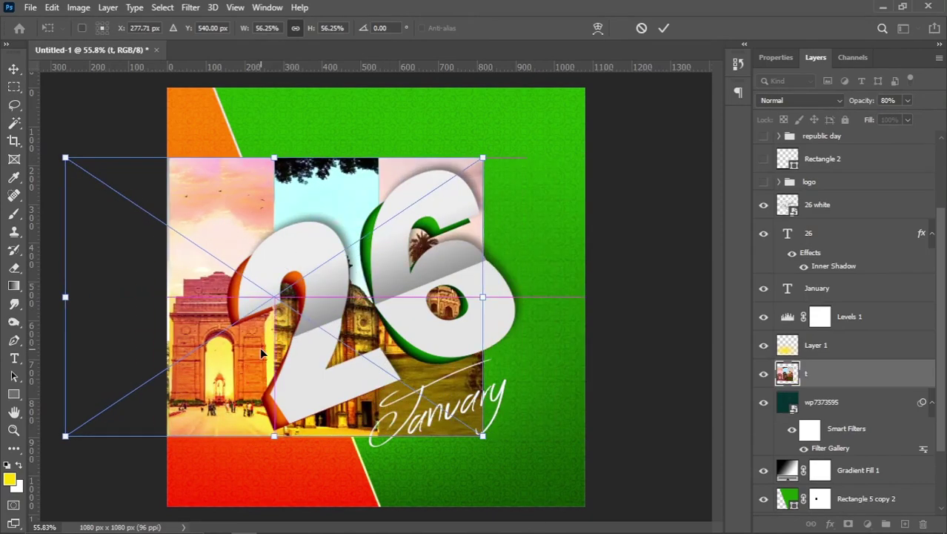
Commit the collage and blend it as Overlay at 43% opacity.
{"action": "key", "text": "Return"}
{"action": "left_click", "coordinate": [786, 100]}
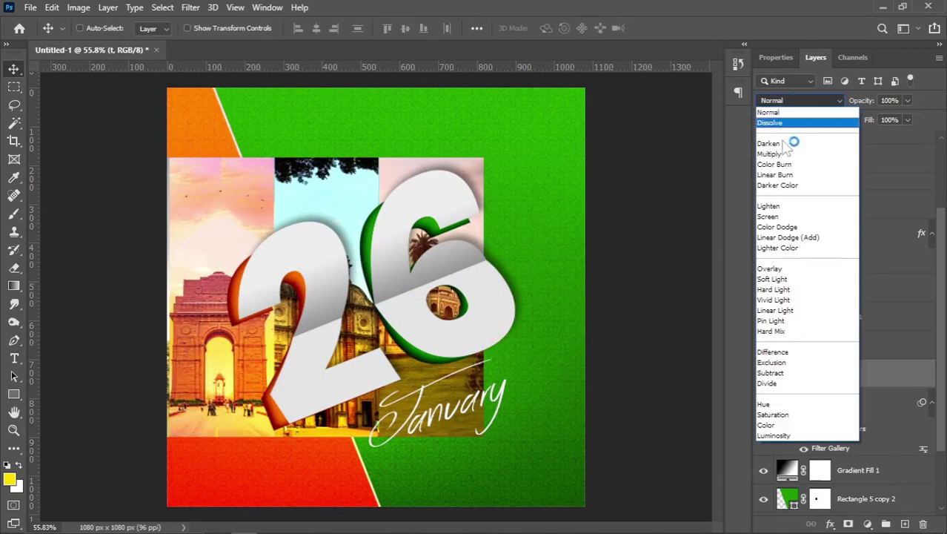
{"action": "left_click", "coordinate": [771, 269]}
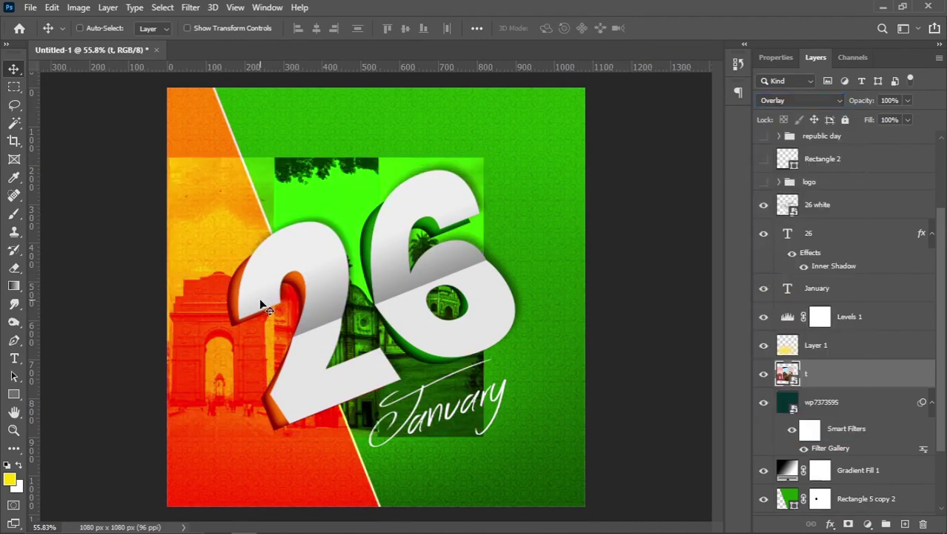
{"action": "scroll", "coordinate": [263, 304], "scroll_direction": "down", "scroll_amount": 1}
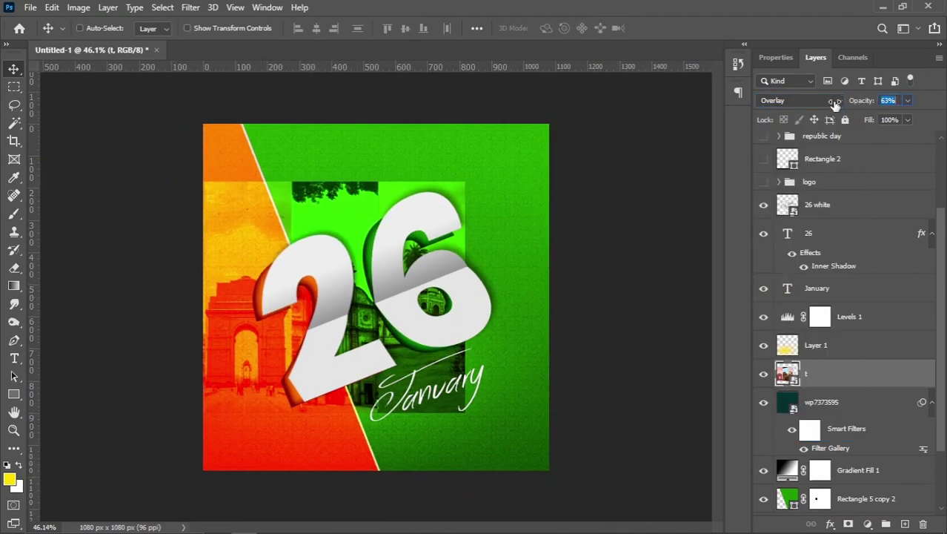
{"action": "type", "text": "43"}
{"action": "key", "text": "Return"}
Enlarge the collage to about 68%, shift it up-right, and add a layer mask.
{"action": "key", "text": "ctrl+t"}
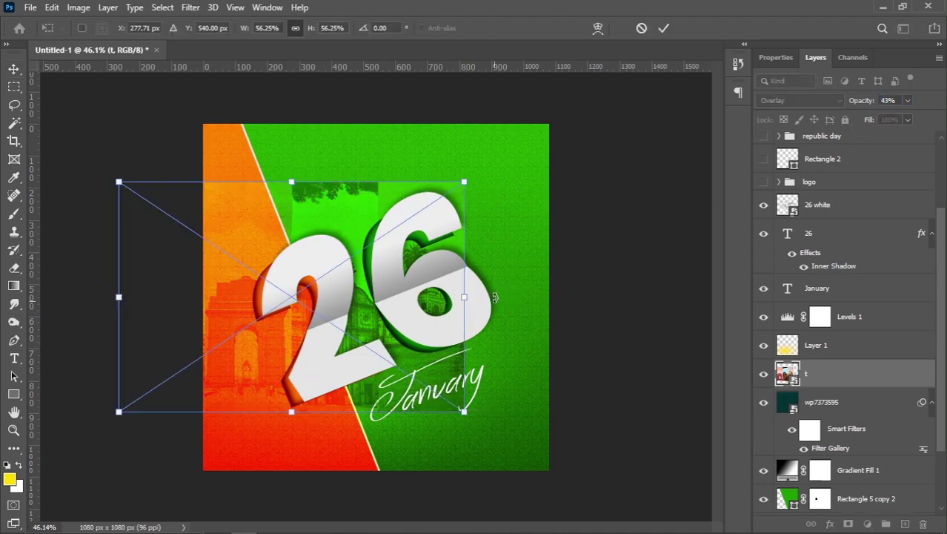
{"action": "left_click_drag", "start_coordinate": [467, 299], "coordinate": [501, 295]}
{"action": "left_click_drag", "start_coordinate": [358, 338], "coordinate": [381, 317]}
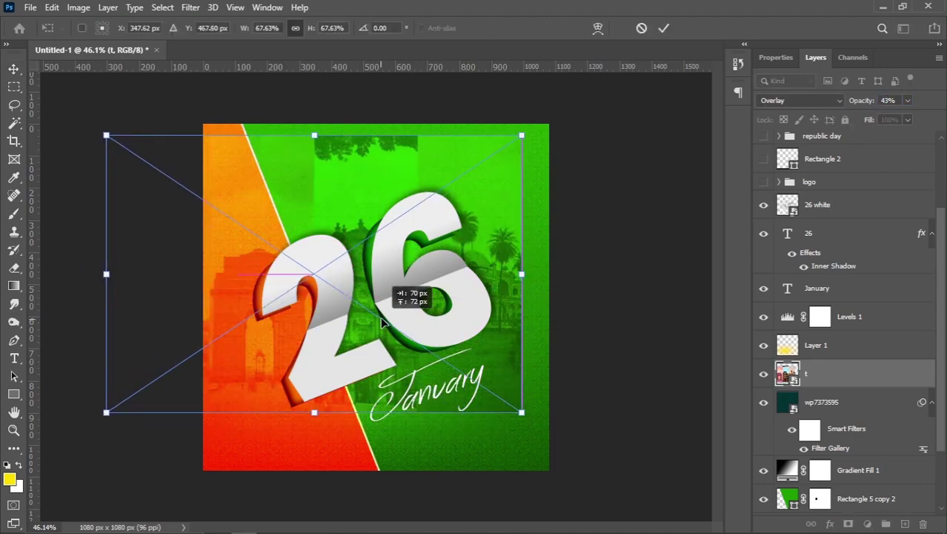
{"action": "key", "text": "Return"}
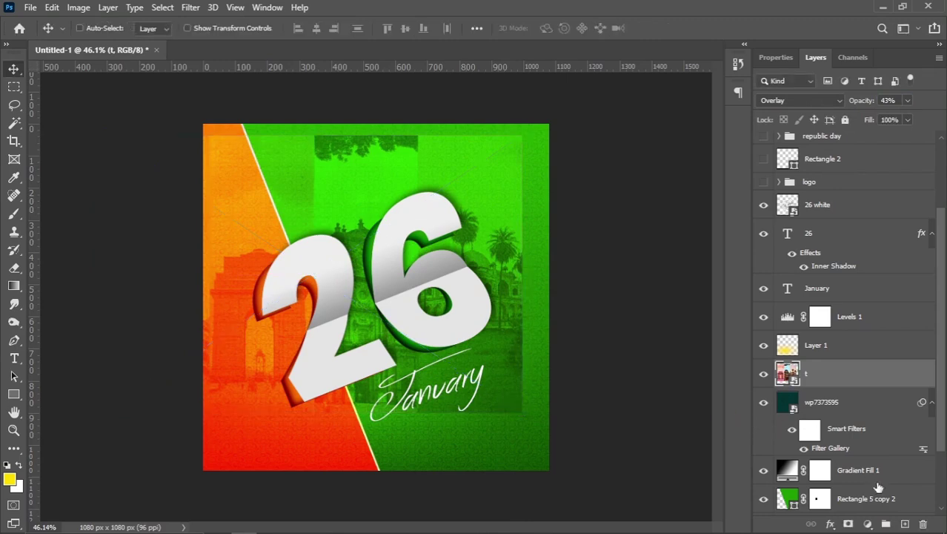
{"action": "left_click", "coordinate": [850, 525]}
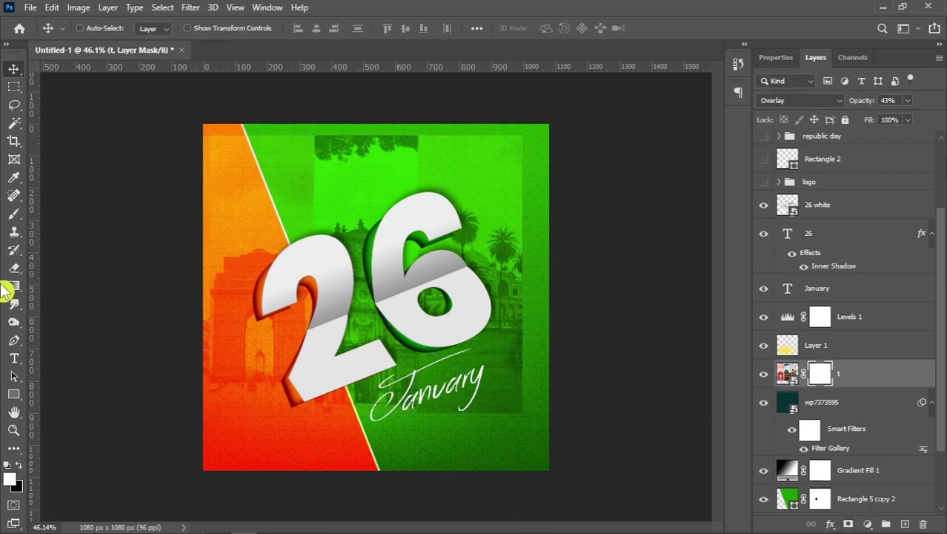
Paint black on the mask with reduced brush opacity and flow to fade top, right and bottom.
{"action": "left_click", "coordinate": [13, 213]}
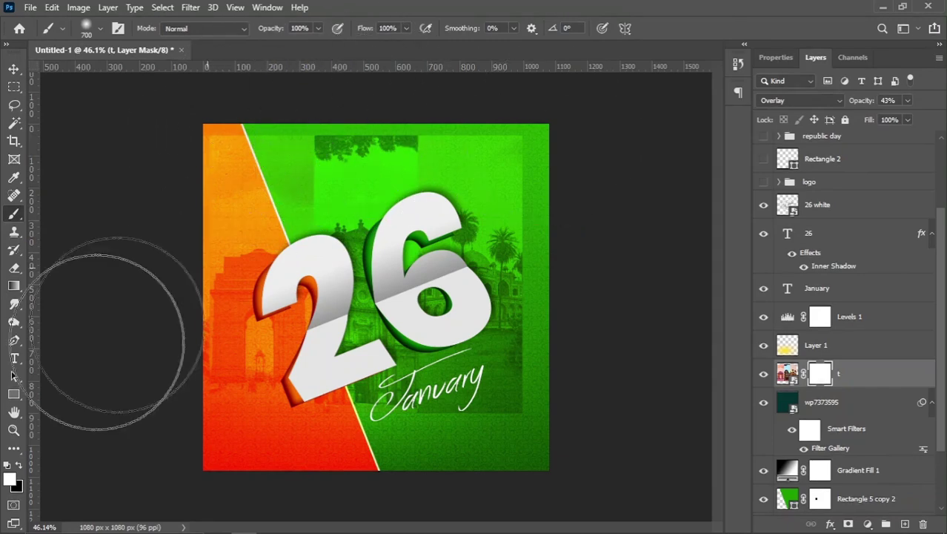
{"action": "left_click", "coordinate": [19, 465]}
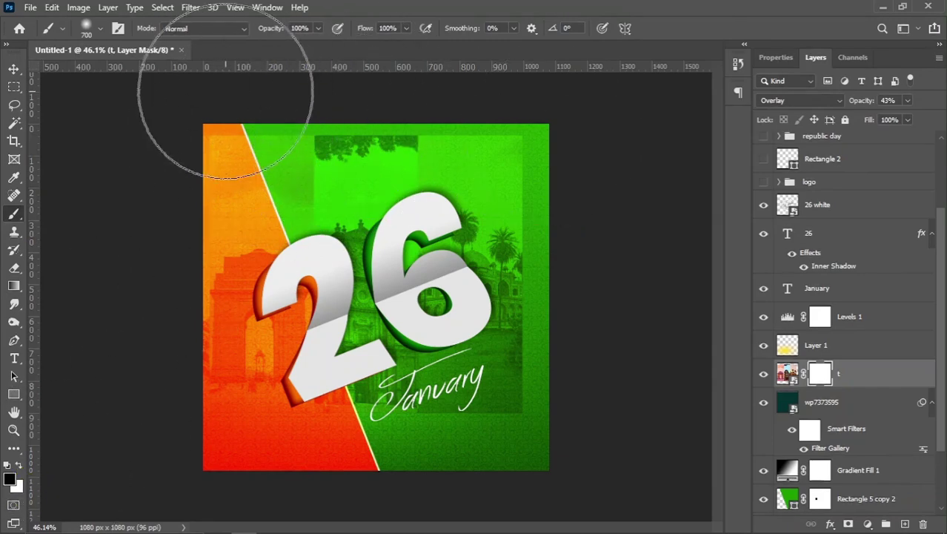
{"action": "left_click_drag", "start_coordinate": [212, 83], "coordinate": [540, 130]}
{"action": "left_click_drag", "start_coordinate": [273, 30], "coordinate": [241, 33]}
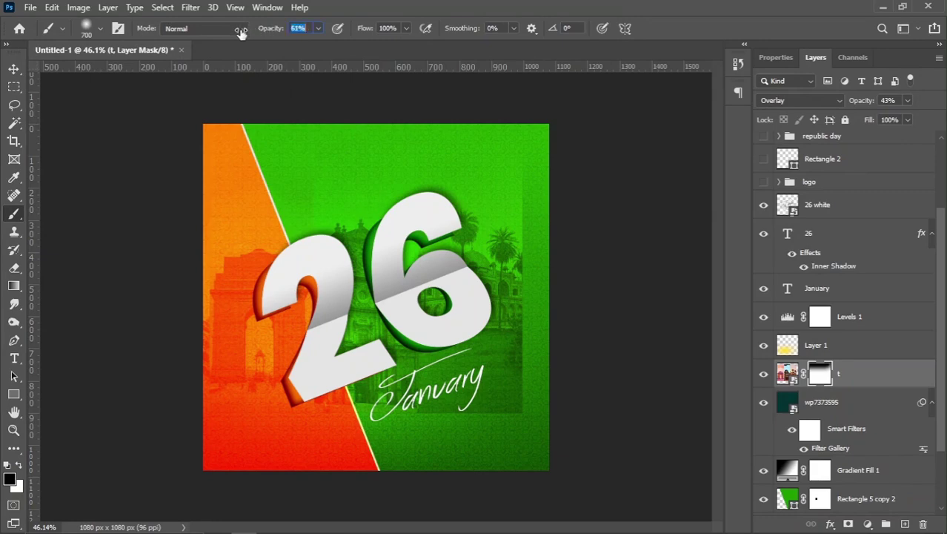
{"action": "left_click_drag", "start_coordinate": [364, 30], "coordinate": [346, 32]}
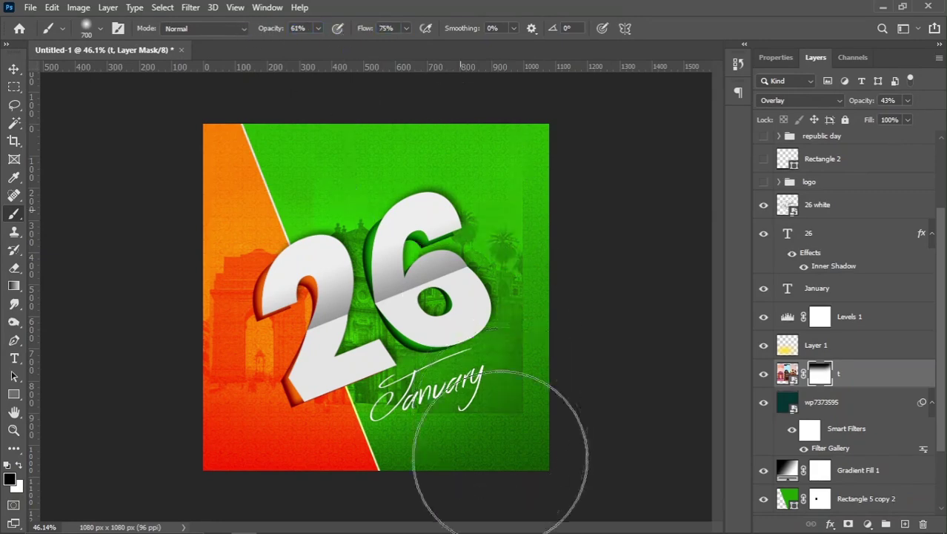
{"action": "left_click_drag", "start_coordinate": [466, 456], "coordinate": [529, 306]}
{"action": "left_click_drag", "start_coordinate": [237, 482], "coordinate": [190, 455]}
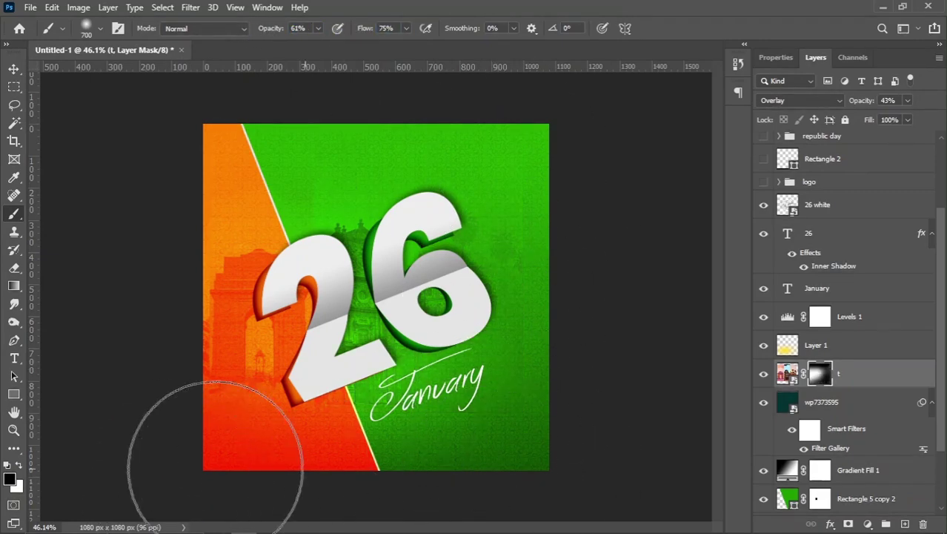
{"action": "left_click_drag", "start_coordinate": [265, 33], "coordinate": [262, 32]}
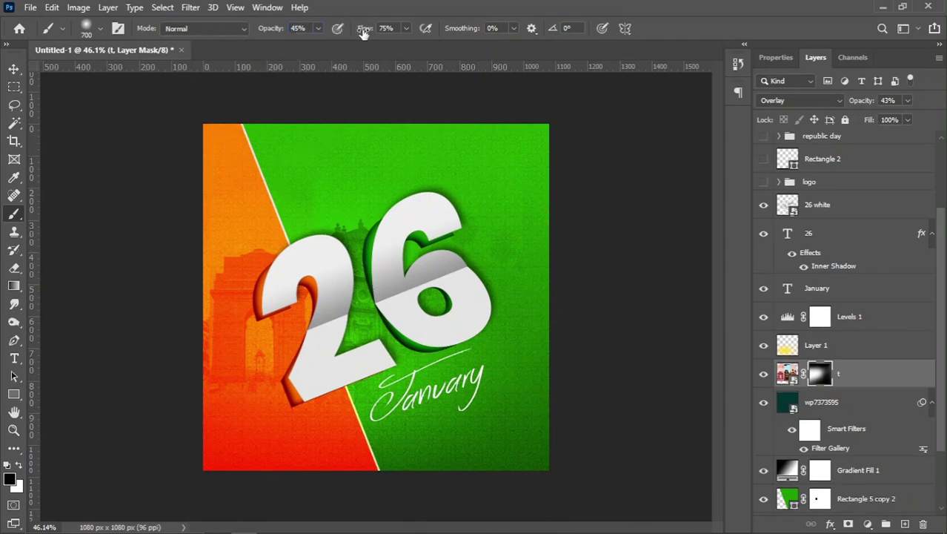
{"action": "left_click_drag", "start_coordinate": [364, 30], "coordinate": [347, 33]}
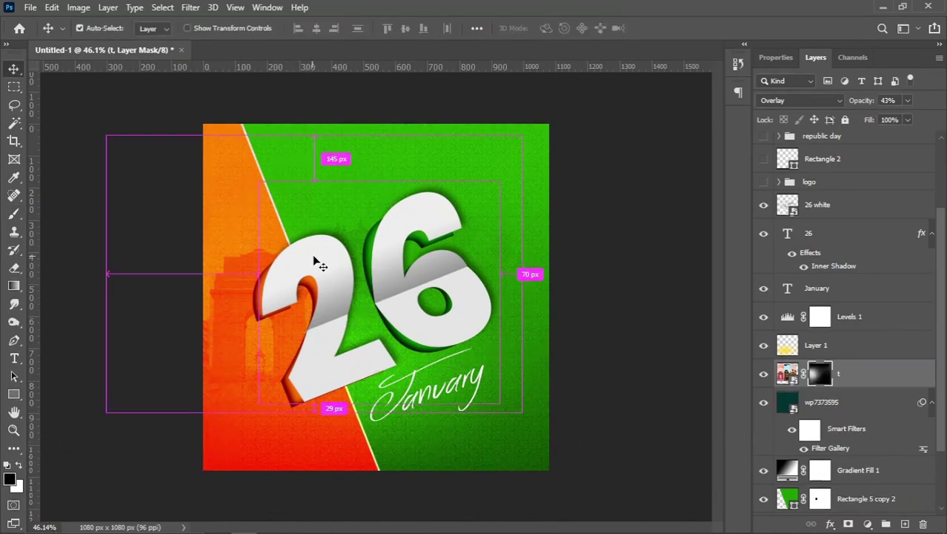
Enlarge the masked photo slightly and shift the India Gate silhouette left.
{"action": "key", "text": "ctrl+t"}
{"action": "scroll", "coordinate": [316, 425], "scroll_direction": "up", "scroll_amount": 1}
{"action": "left_click_drag", "start_coordinate": [308, 421], "coordinate": [307, 428]}
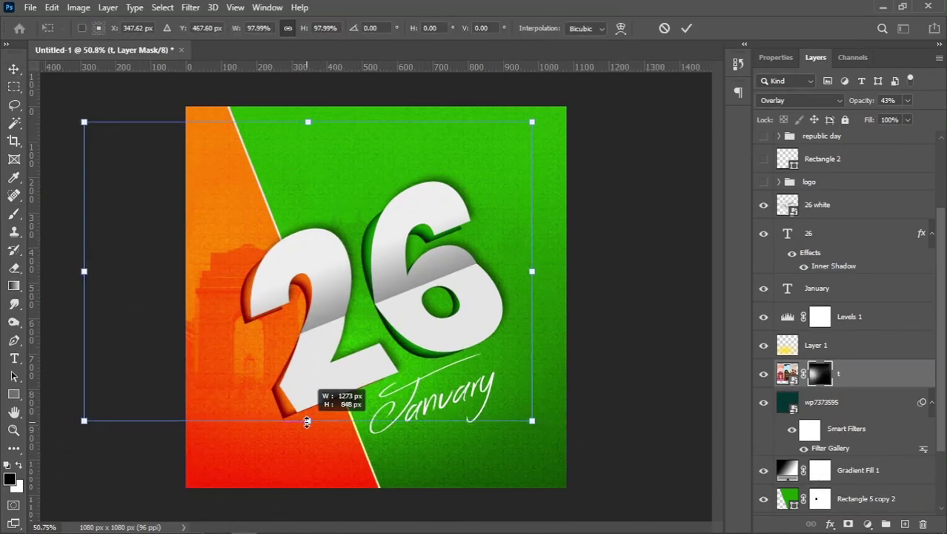
{"action": "key", "text": "Return"}
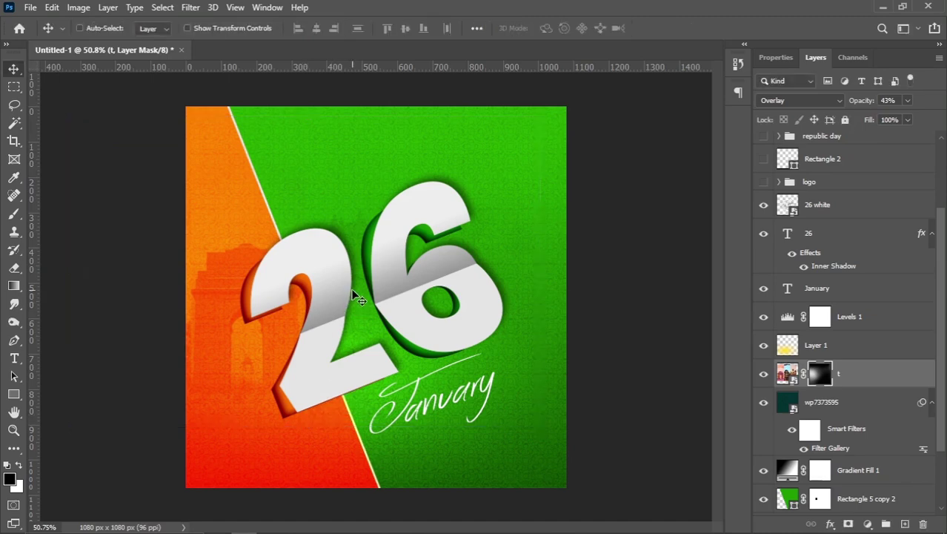
{"action": "left_click_drag", "start_coordinate": [353, 290], "coordinate": [358, 284]}
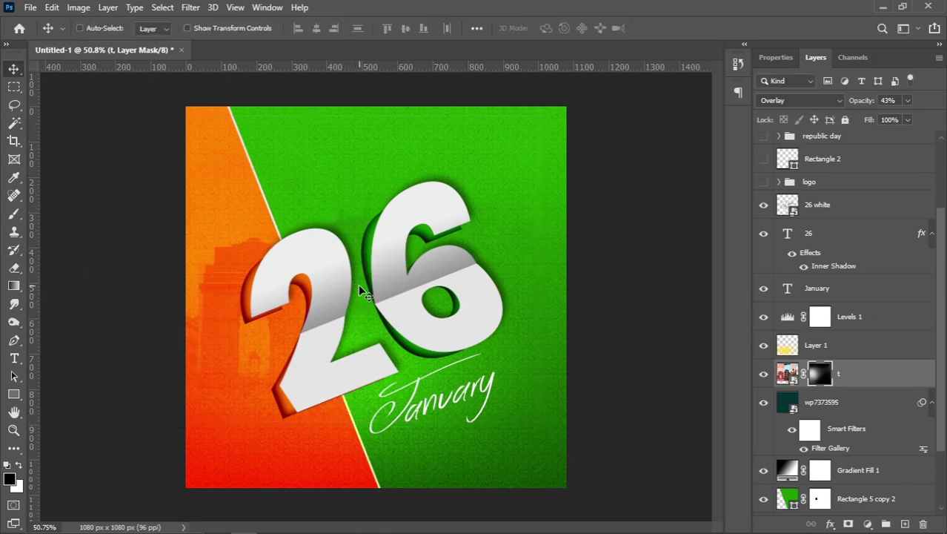
{"action": "scroll", "coordinate": [490, 257], "scroll_direction": "up", "scroll_amount": 1}
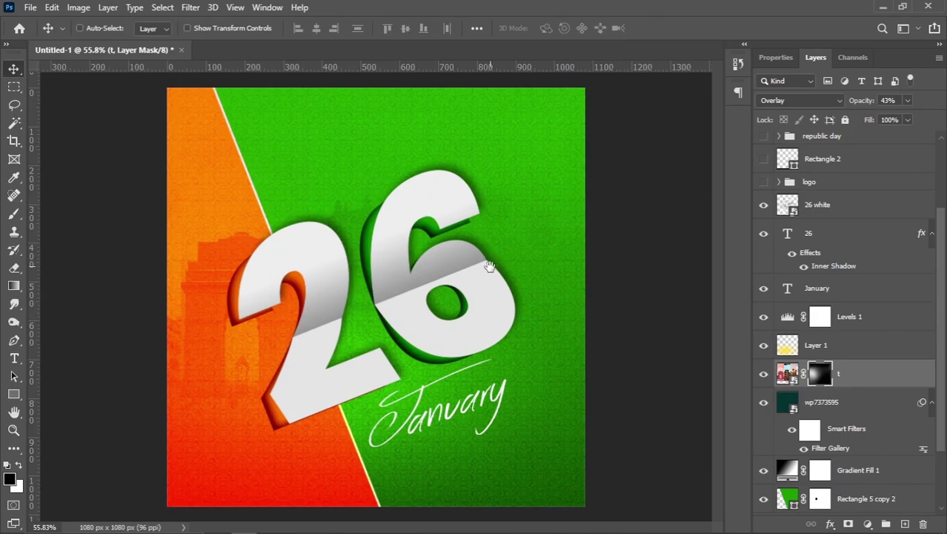
{"action": "left_click_drag", "start_coordinate": [939, 326], "coordinate": [941, 194]}
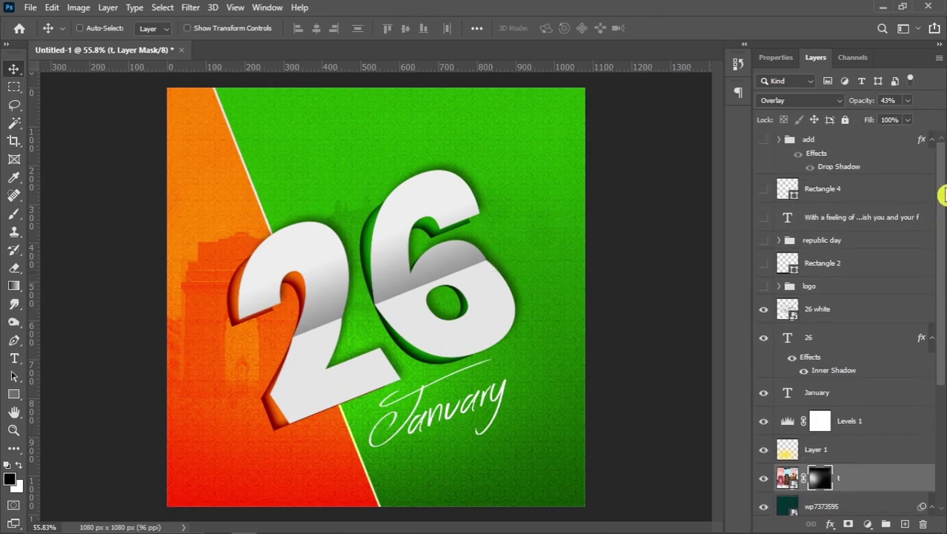
Place 'blur cloud' from New folder (3) and move it up about 55 px beside the 6.
{"action": "left_click", "coordinate": [218, 523]}
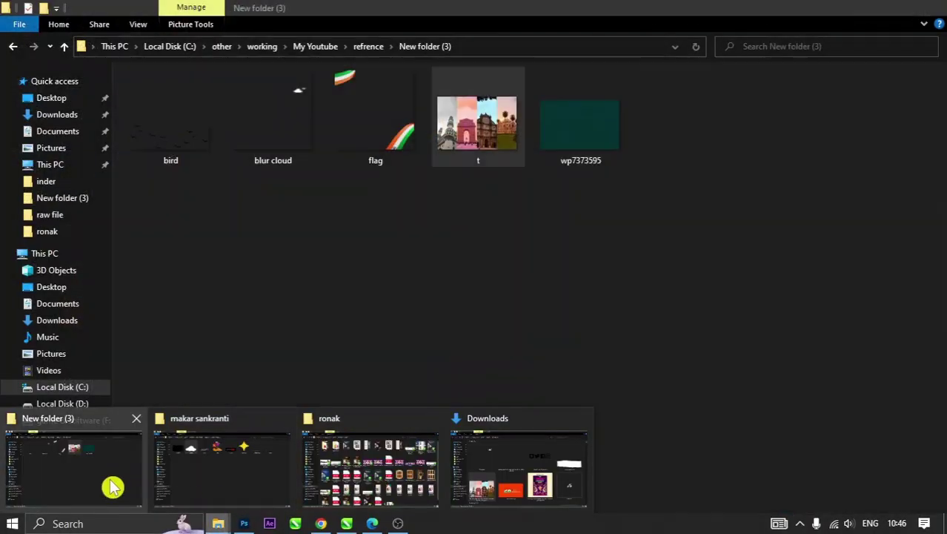
{"action": "left_click", "coordinate": [113, 487]}
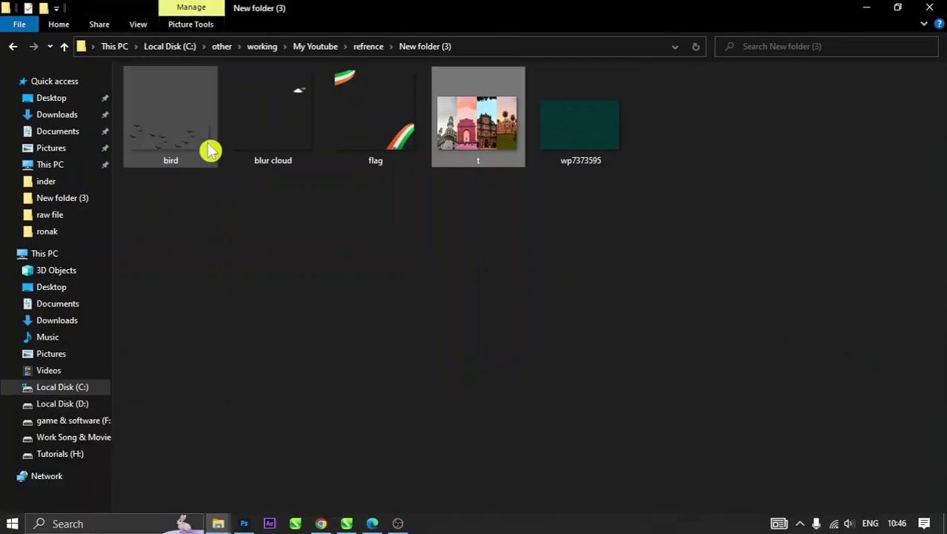
{"action": "mouse_move", "coordinate": [272, 117]}
{"action": "left_mouse_down"}
{"action": "mouse_move", "coordinate": [284, 316]}
{"action": "mouse_move", "coordinate": [408, 253]}
{"action": "mouse_move", "coordinate": [417, 227]}
{"action": "left_mouse_up"}
{"action": "key", "text": "Return"}
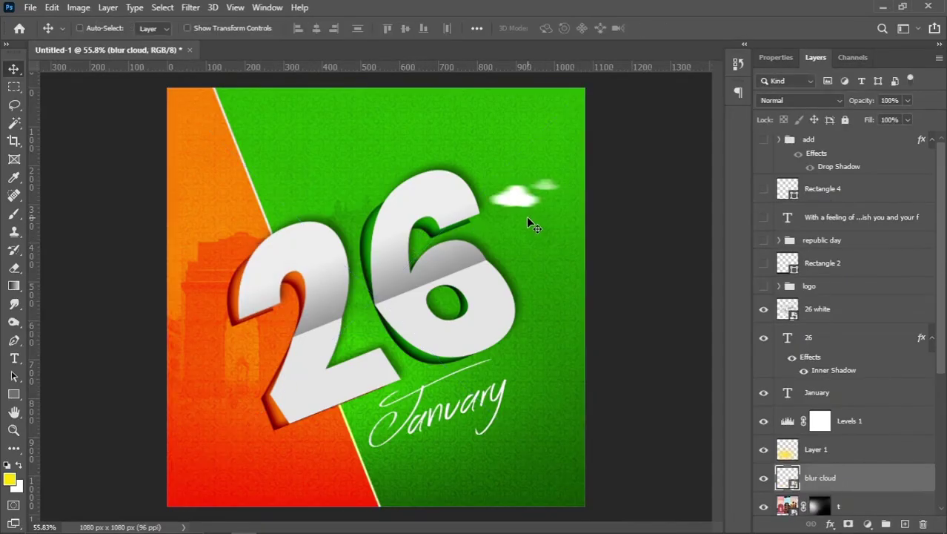
{"action": "left_click_drag", "start_coordinate": [528, 223], "coordinate": [530, 198]}
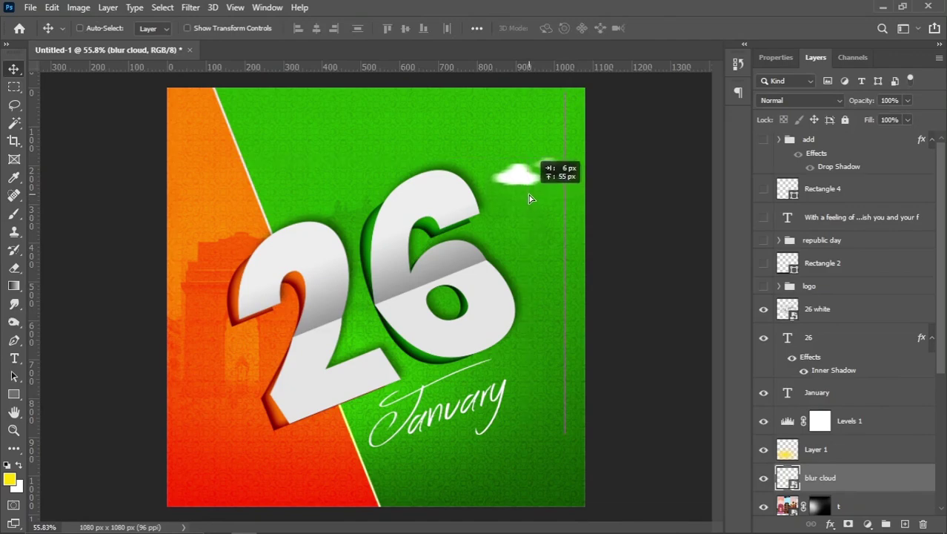
Place the bird image, shrink it to about 34%, and position it above the 26 at upper left.
{"action": "key", "text": "alt+Tab"}
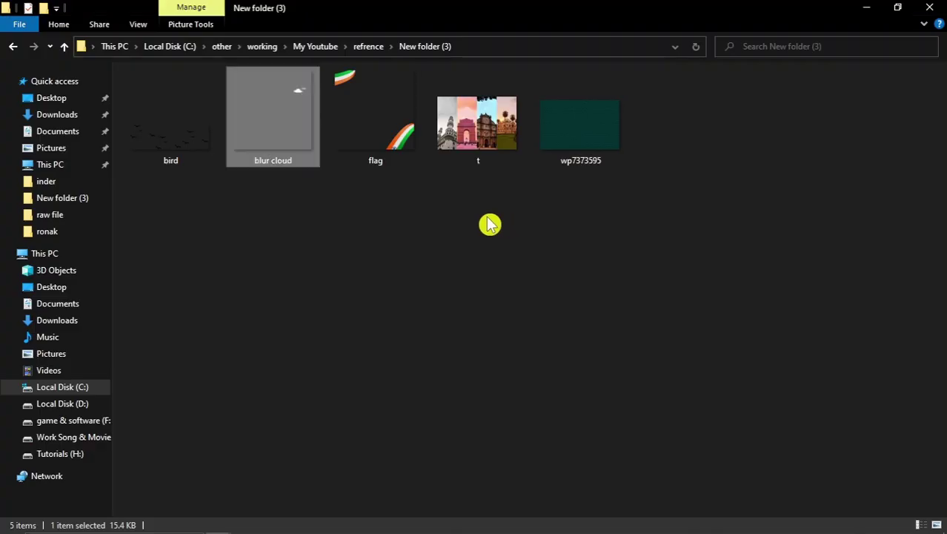
{"action": "mouse_move", "coordinate": [186, 137]}
{"action": "left_mouse_down"}
{"action": "mouse_move", "coordinate": [233, 259]}
{"action": "mouse_move", "coordinate": [374, 356]}
{"action": "left_mouse_up"}
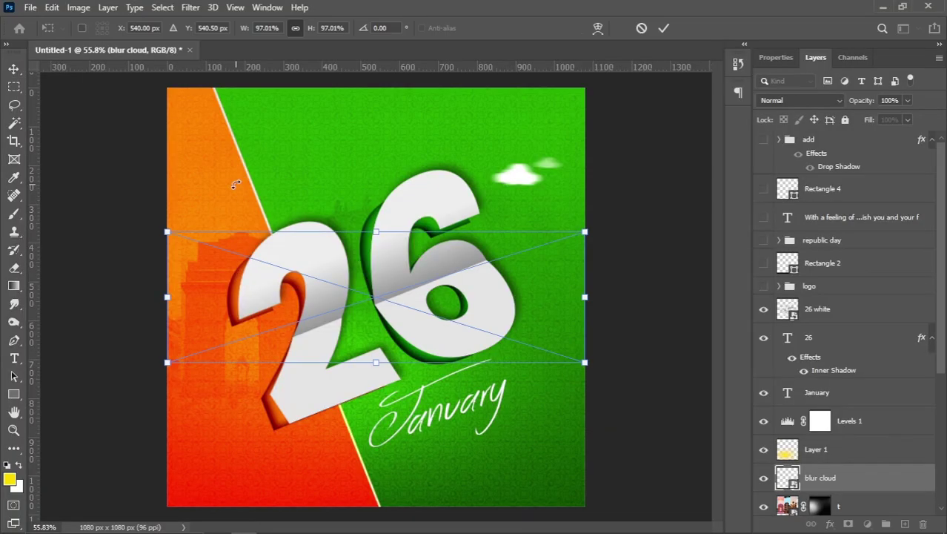
{"action": "left_click_drag", "start_coordinate": [586, 363], "coordinate": [355, 290]}
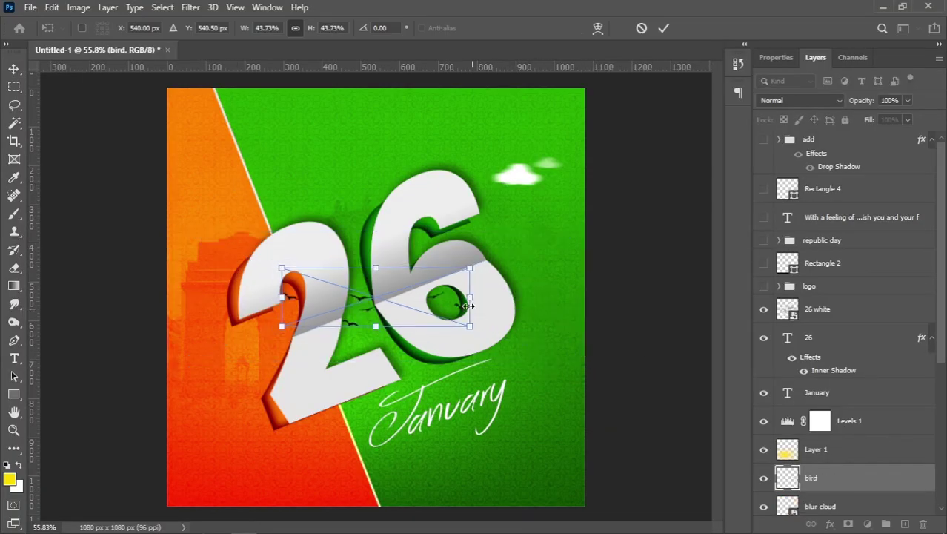
{"action": "left_click_drag", "start_coordinate": [323, 258], "coordinate": [323, 197]}
{"action": "left_click_drag", "start_coordinate": [355, 229], "coordinate": [280, 202]}
{"action": "key", "text": "Return"}
{"action": "scroll", "coordinate": [326, 223], "scroll_direction": "down", "scroll_amount": 1}
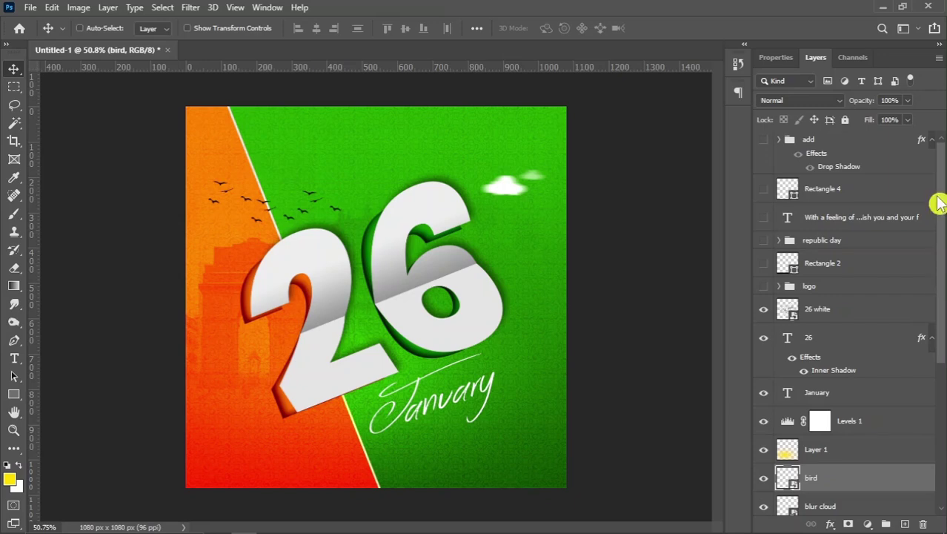
{"action": "scroll", "coordinate": [582, 155], "scroll_direction": "up", "scroll_amount": 1}
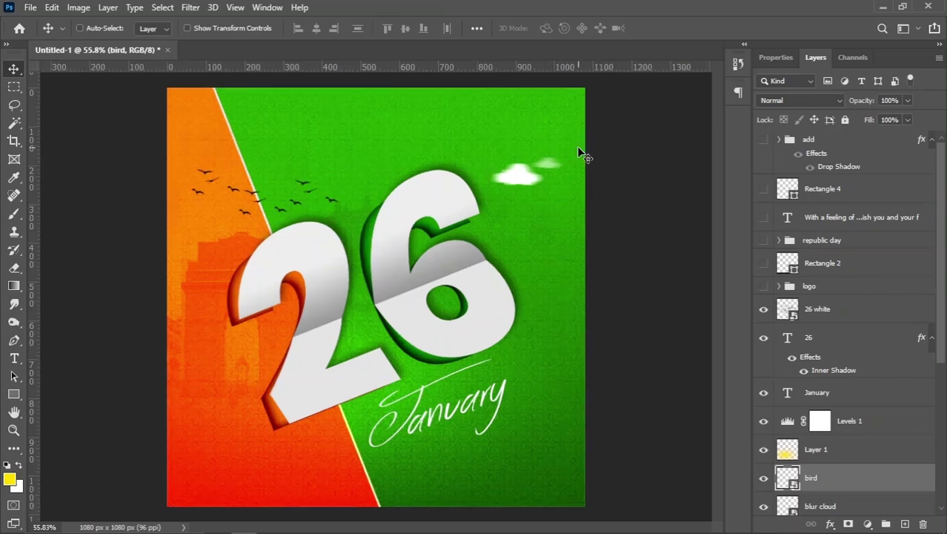
{"action": "scroll", "coordinate": [578, 149], "scroll_direction": "up", "scroll_amount": 1}
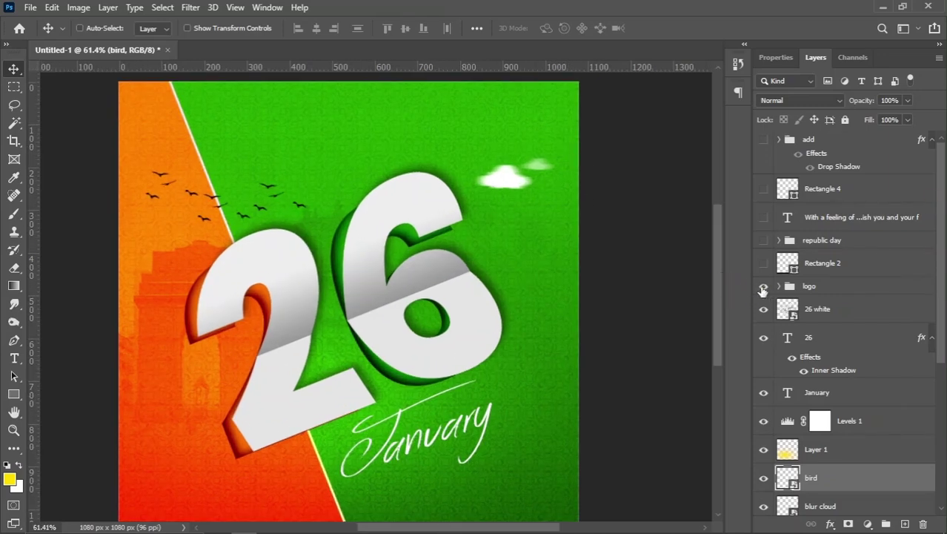
Show the LOGO and the 'HAPPY REPUBLIC DAY 2023' heading group.
{"action": "left_click", "coordinate": [763, 287]}
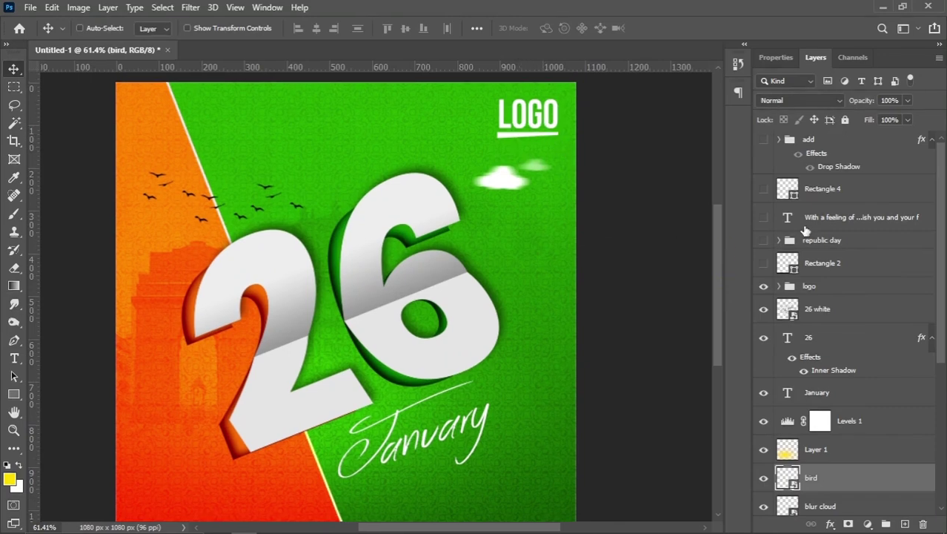
{"action": "left_click", "coordinate": [813, 243]}
{"action": "left_click", "coordinate": [763, 240]}
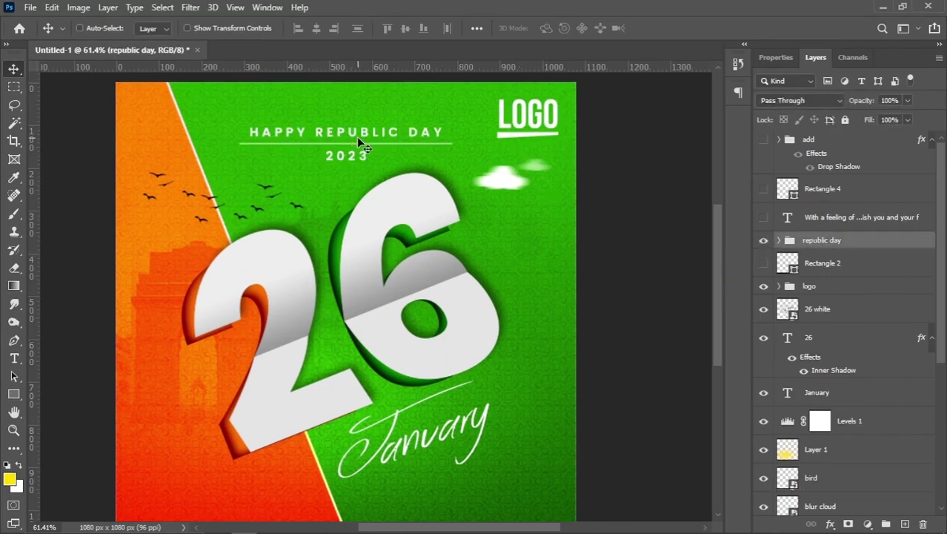
{"action": "scroll", "coordinate": [357, 140], "scroll_direction": "up", "scroll_amount": 3}
{"action": "left_click_drag", "start_coordinate": [362, 159], "coordinate": [320, 182]}
Select the Levels 1 adjustment layer so the next image lands above it.
{"action": "scroll", "coordinate": [461, 137], "scroll_direction": "down", "scroll_amount": 2}
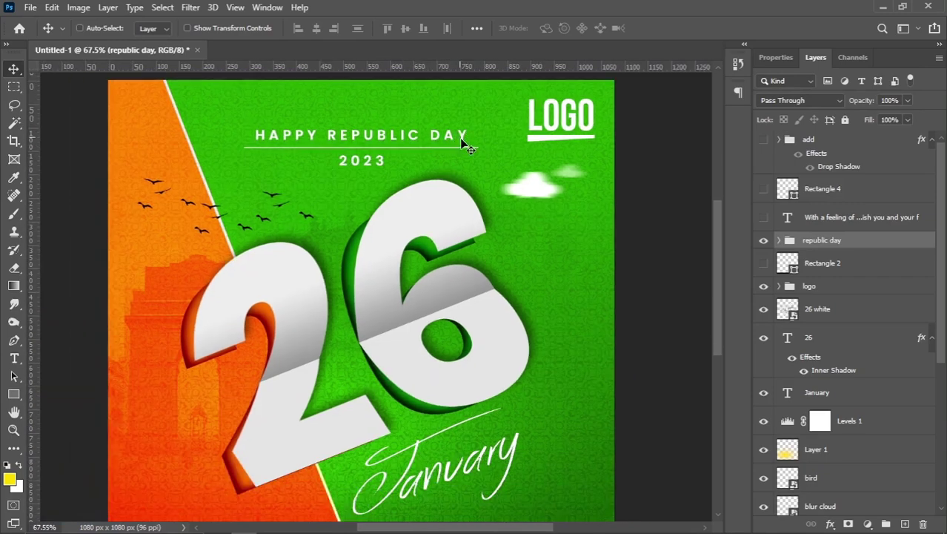
{"action": "scroll", "coordinate": [570, 219], "scroll_direction": "down", "scroll_amount": 1}
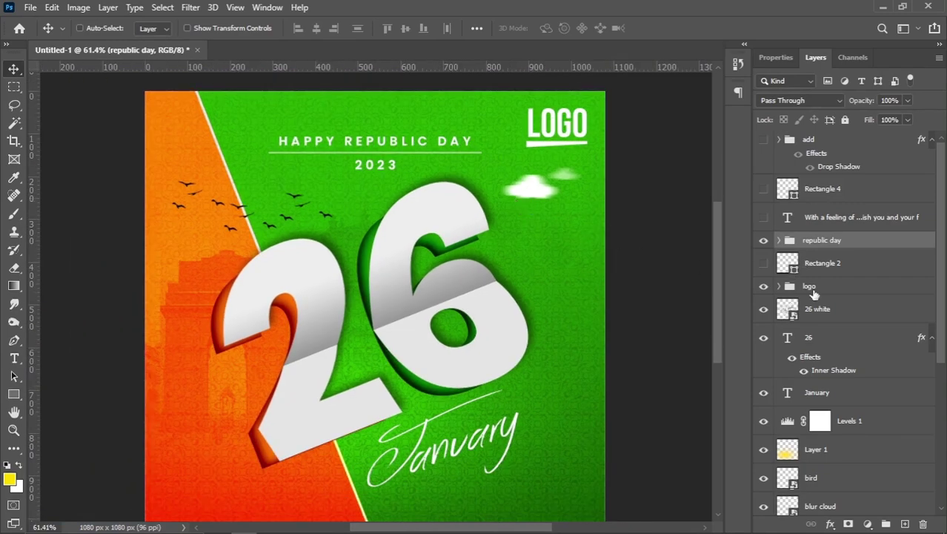
{"action": "scroll", "coordinate": [816, 244], "scroll_direction": "down", "scroll_amount": 1}
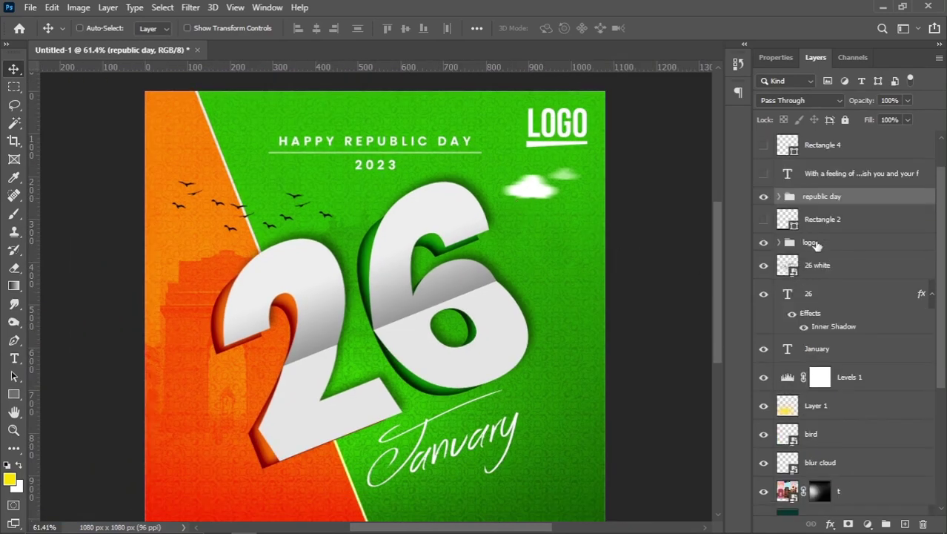
{"action": "scroll", "coordinate": [819, 256], "scroll_direction": "down", "scroll_amount": 1}
{"action": "scroll", "coordinate": [821, 255], "scroll_direction": "up", "scroll_amount": 2}
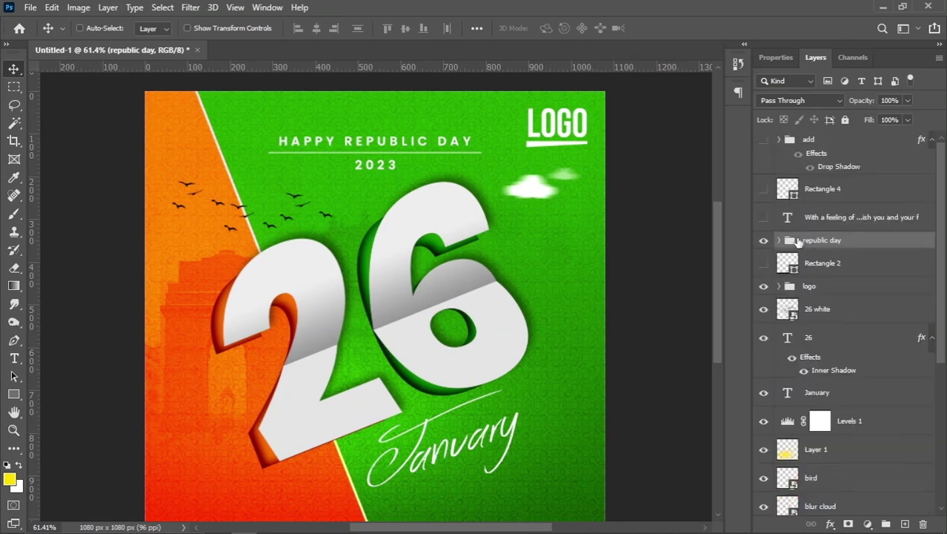
{"action": "scroll", "coordinate": [797, 240], "scroll_direction": "down", "scroll_amount": 1}
{"action": "scroll", "coordinate": [512, 218], "scroll_direction": "down", "scroll_amount": 1}
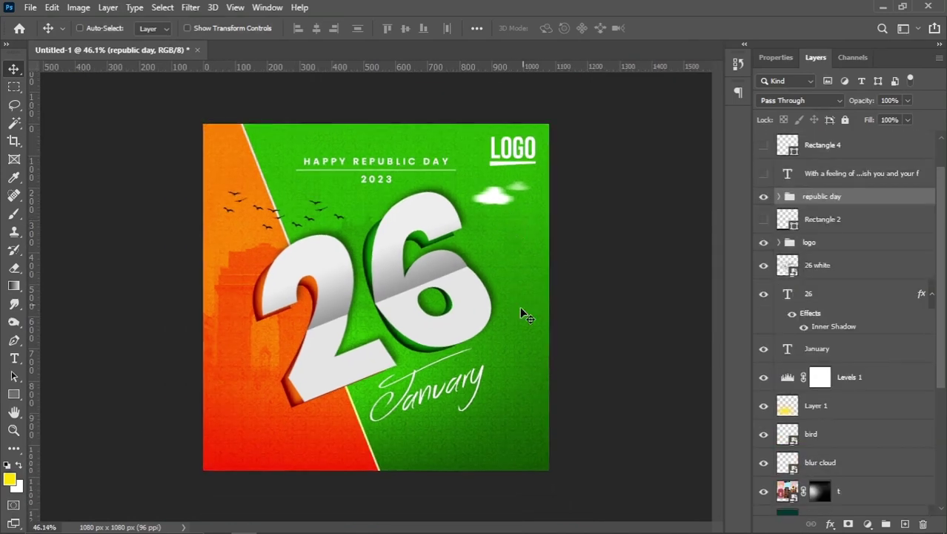
{"action": "left_click", "coordinate": [847, 381]}
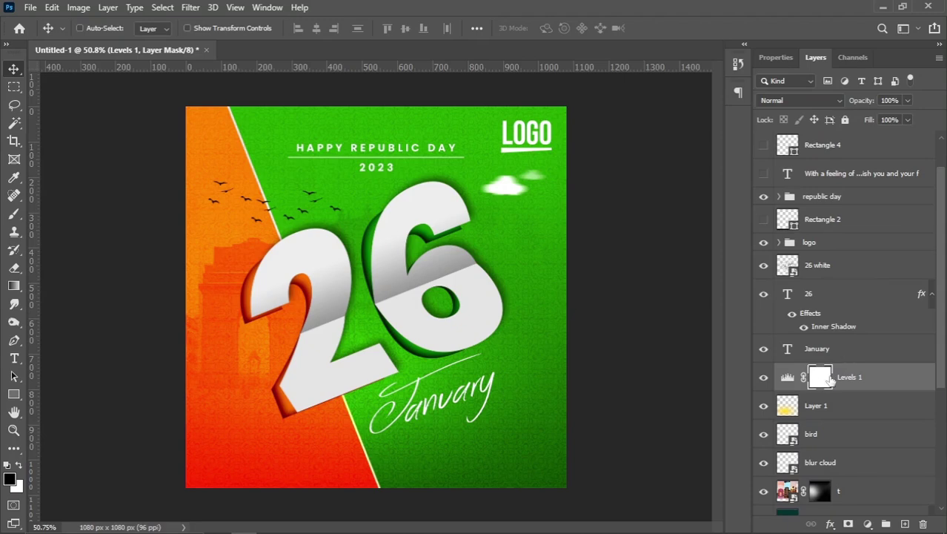
Place the flag image onto the poster as tricolour ribbons at the top-left and bottom-right corners.
{"action": "left_click", "coordinate": [218, 523]}
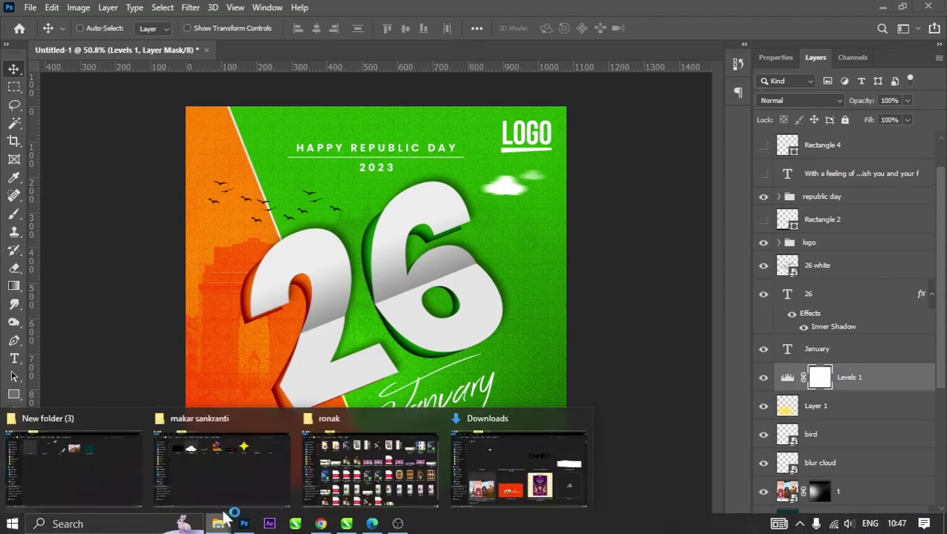
{"action": "left_click", "coordinate": [119, 472]}
{"action": "mouse_move", "coordinate": [375, 102]}
{"action": "left_mouse_down"}
{"action": "mouse_move", "coordinate": [336, 236]}
{"action": "mouse_move", "coordinate": [333, 221]}
{"action": "left_mouse_up"}
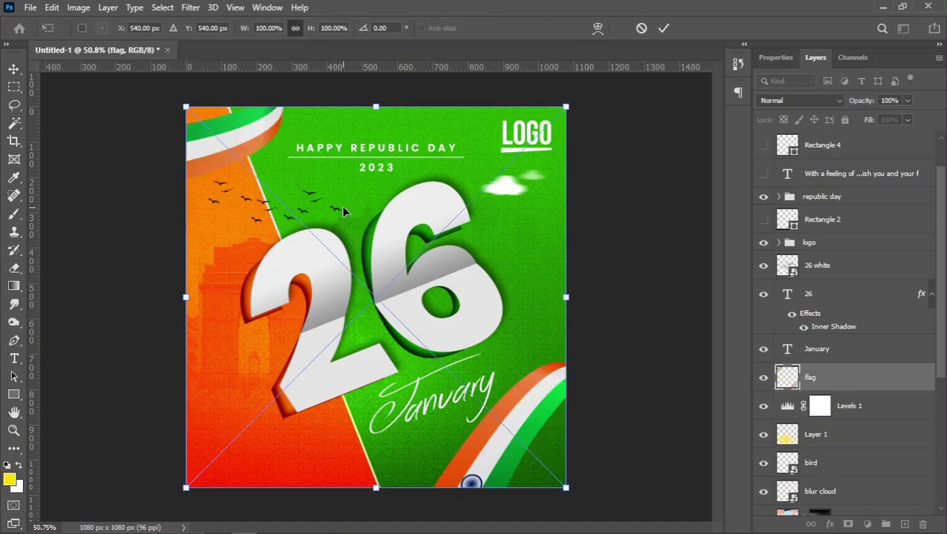
{"action": "key", "text": "Return"}
{"action": "scroll", "coordinate": [495, 384], "scroll_direction": "up", "scroll_amount": 1}
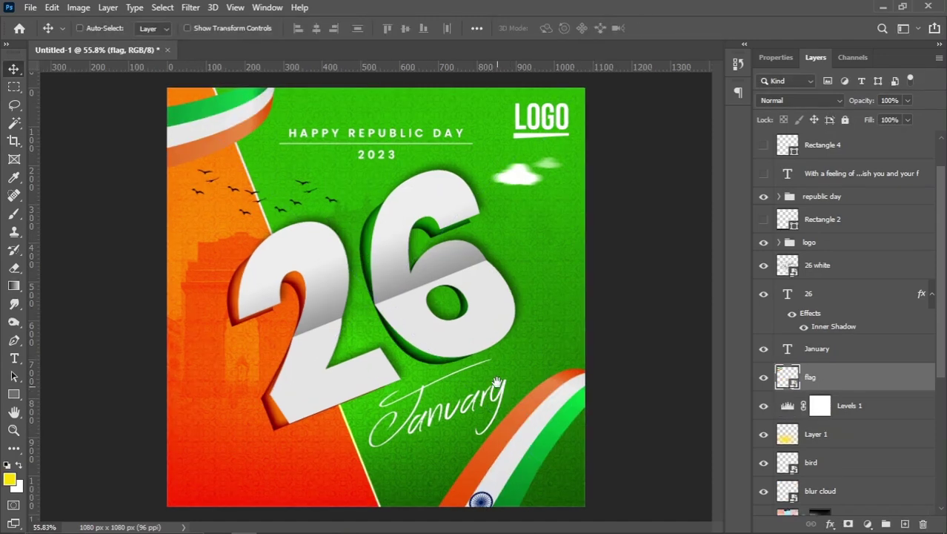
Scale the January script to about 87%, tilt it slightly, and nudge it into place.
{"action": "right_click", "coordinate": [487, 398]}
{"action": "left_click", "coordinate": [509, 360]}
{"action": "key", "text": "ctrl+t"}
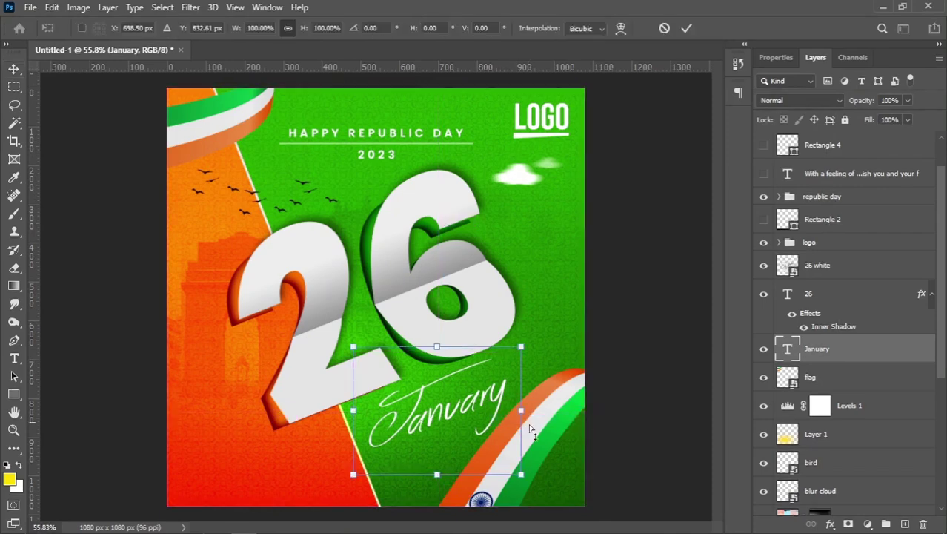
{"action": "left_click_drag", "start_coordinate": [530, 475], "coordinate": [520, 465]}
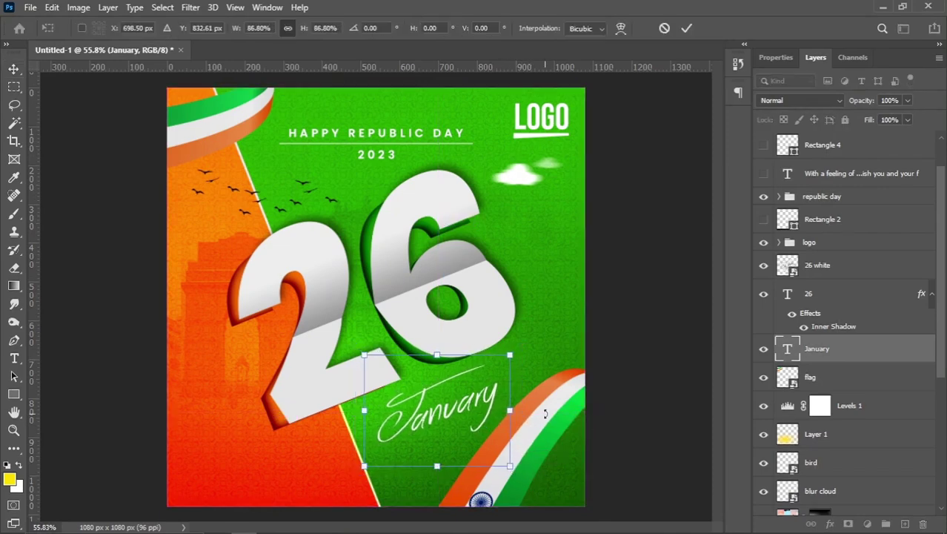
{"action": "left_click_drag", "start_coordinate": [546, 417], "coordinate": [547, 412]}
{"action": "key", "text": "Return"}
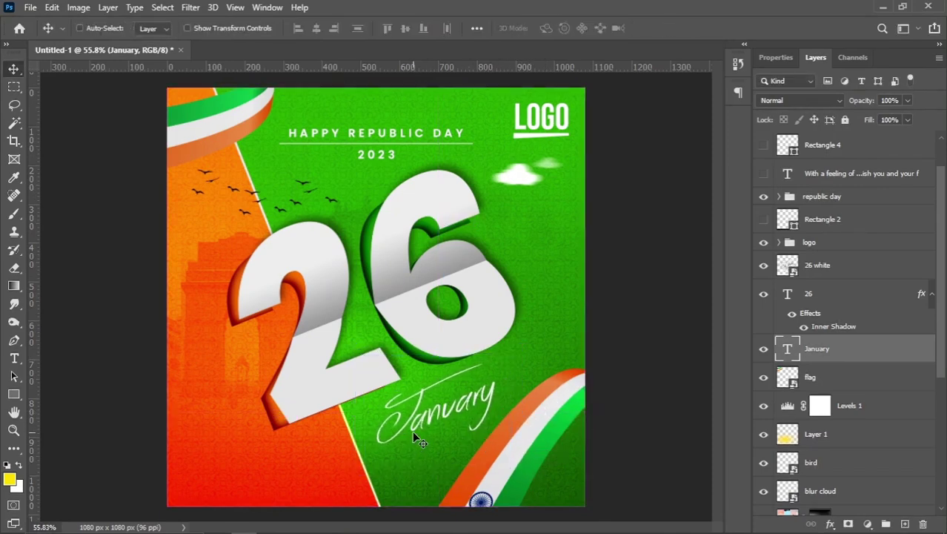
{"action": "left_click_drag", "start_coordinate": [413, 426], "coordinate": [414, 424]}
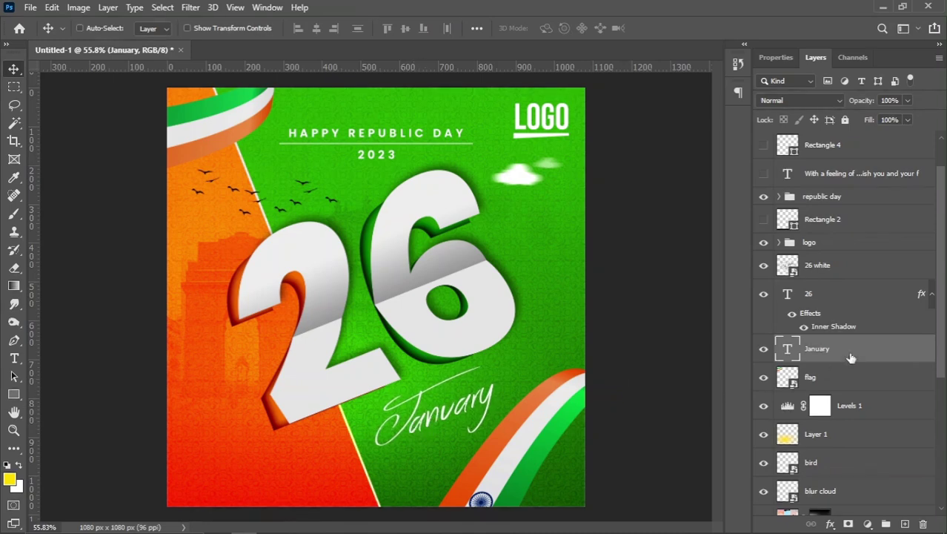
{"action": "scroll", "coordinate": [942, 252], "scroll_direction": "up", "scroll_amount": 2}
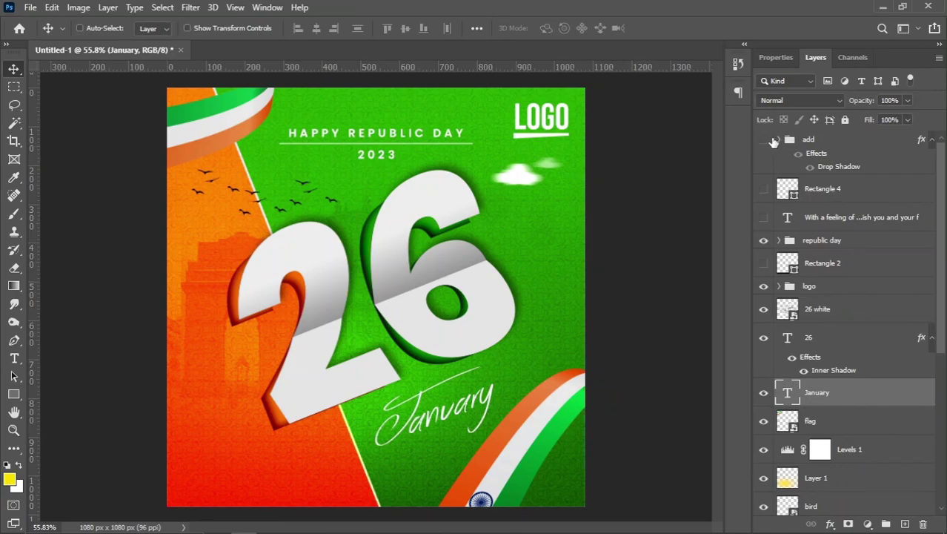
Show the footer bar layer group with the website and social handle.
{"action": "left_click", "coordinate": [764, 140]}
{"action": "scroll", "coordinate": [434, 486], "scroll_direction": "up", "scroll_amount": 2}
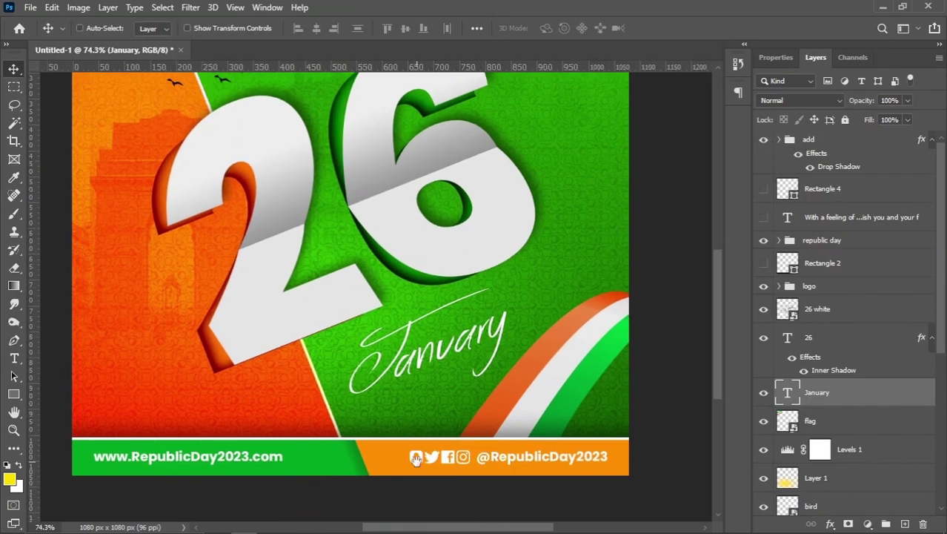
{"action": "scroll", "coordinate": [428, 473], "scroll_direction": "down", "scroll_amount": 2}
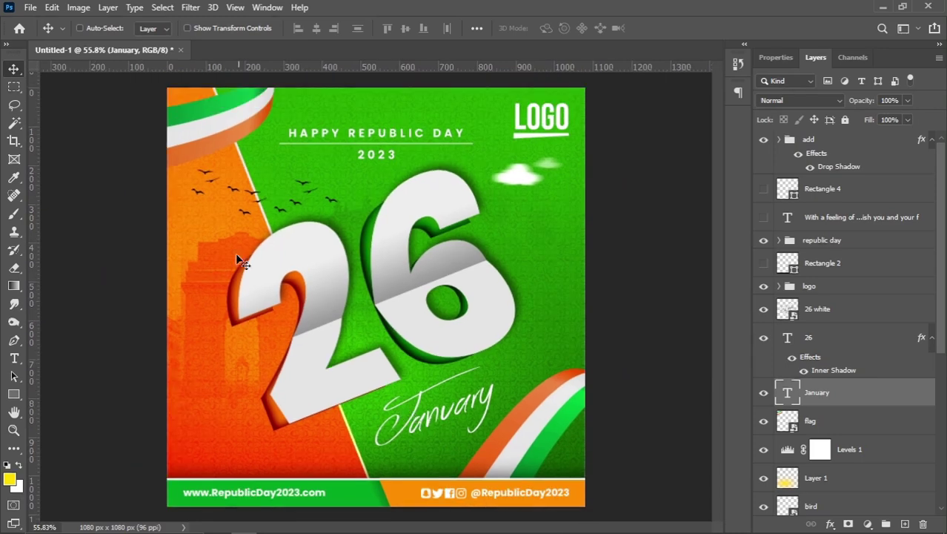
Change the Rectangle 5 orange background fill to the lighter orange #ff8a00.
{"action": "right_click", "coordinate": [214, 225]}
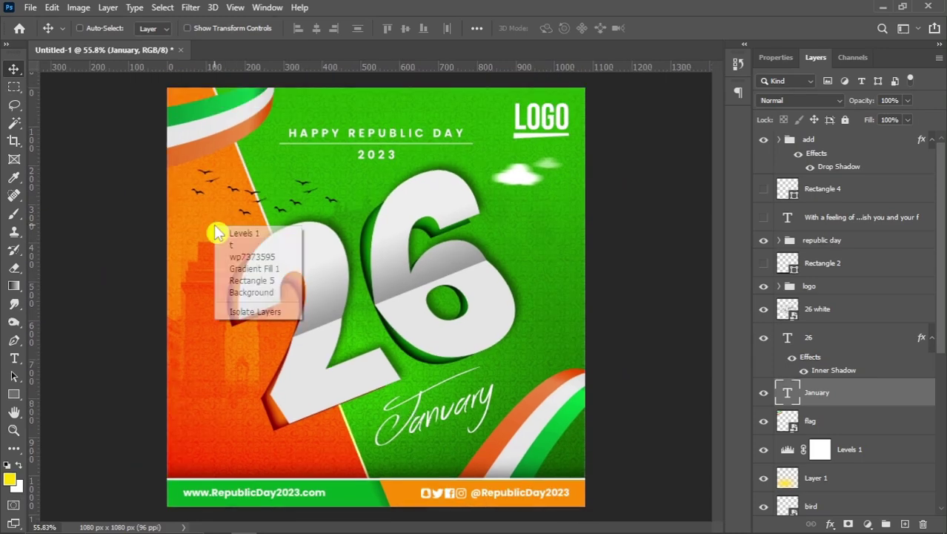
{"action": "left_click", "coordinate": [257, 281]}
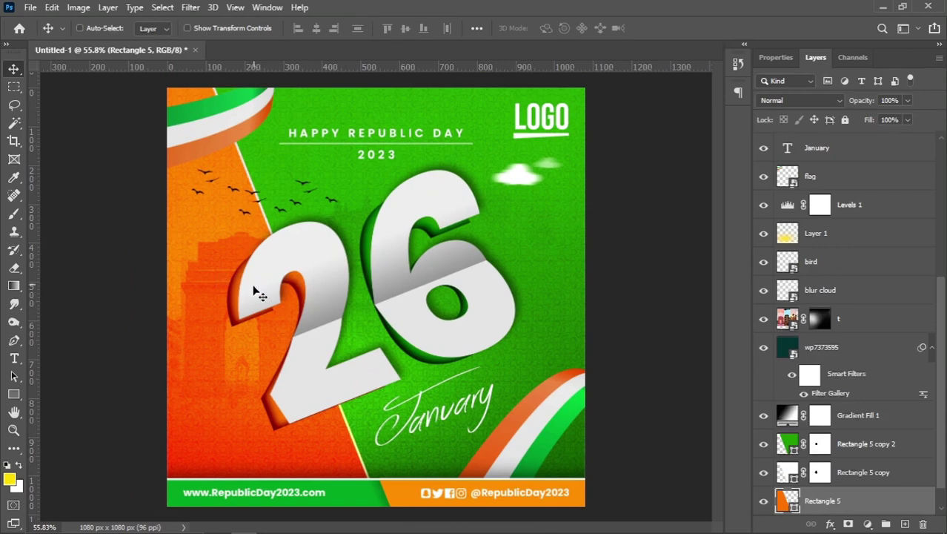
{"action": "double_click", "coordinate": [782, 505]}
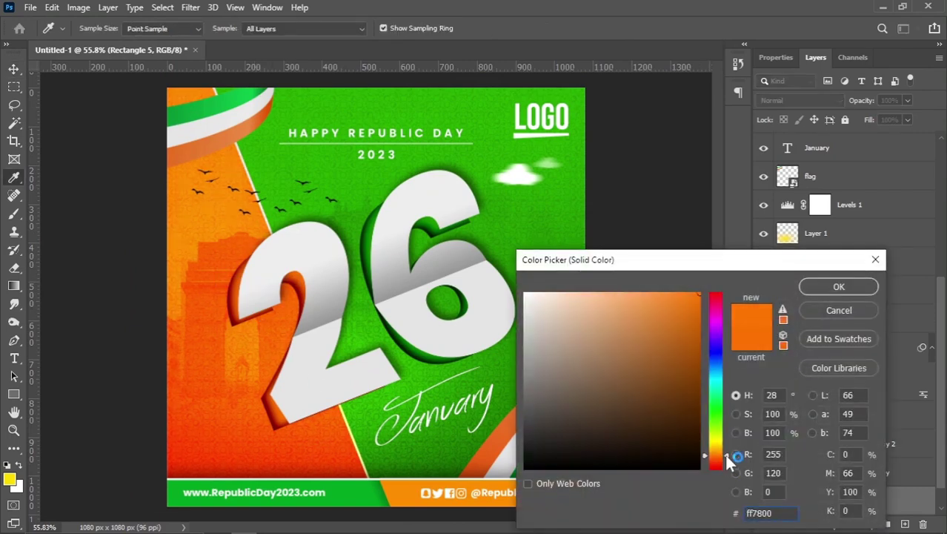
{"action": "left_click", "coordinate": [725, 453]}
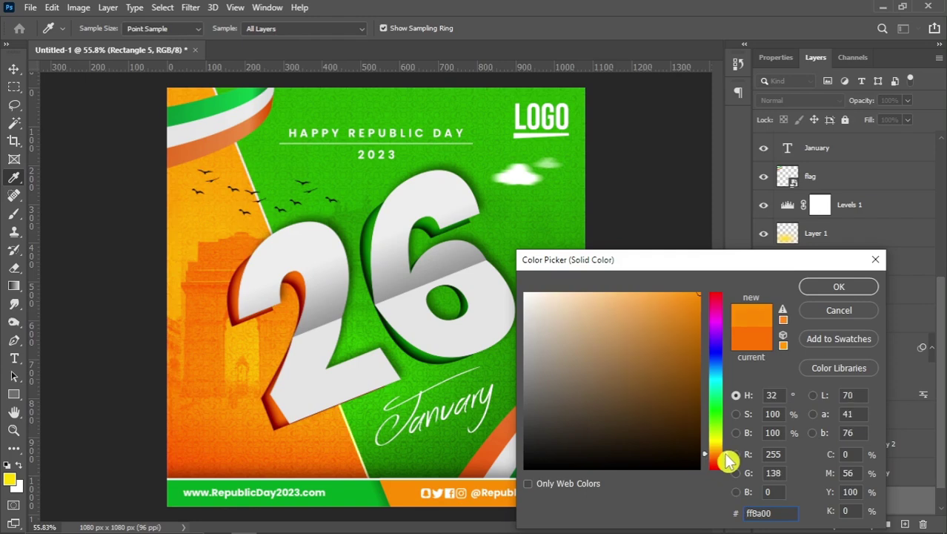
{"action": "left_click", "coordinate": [834, 288]}
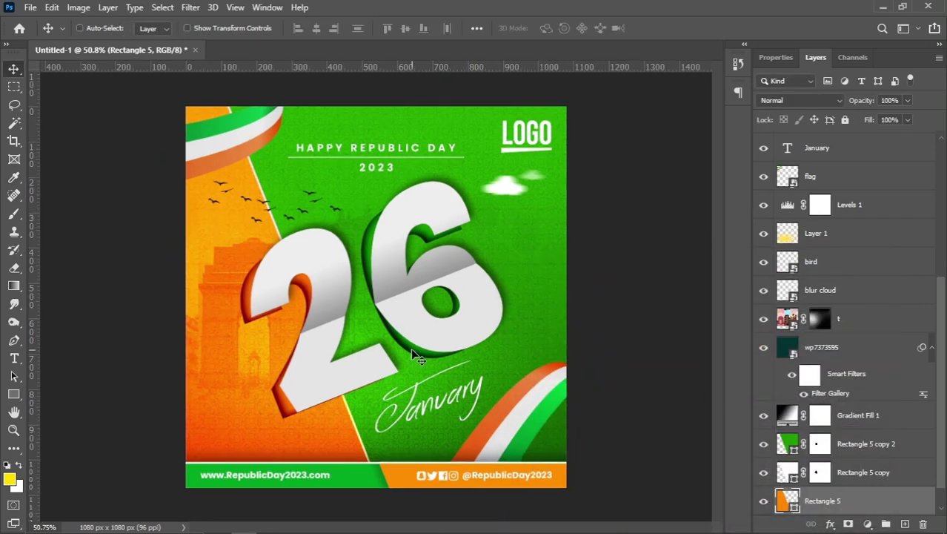
{"action": "right_click", "coordinate": [551, 412]}
Apply Hue/Saturation to the flag layer with Hue -1 and Saturation +41.
{"action": "left_click", "coordinate": [561, 424]}
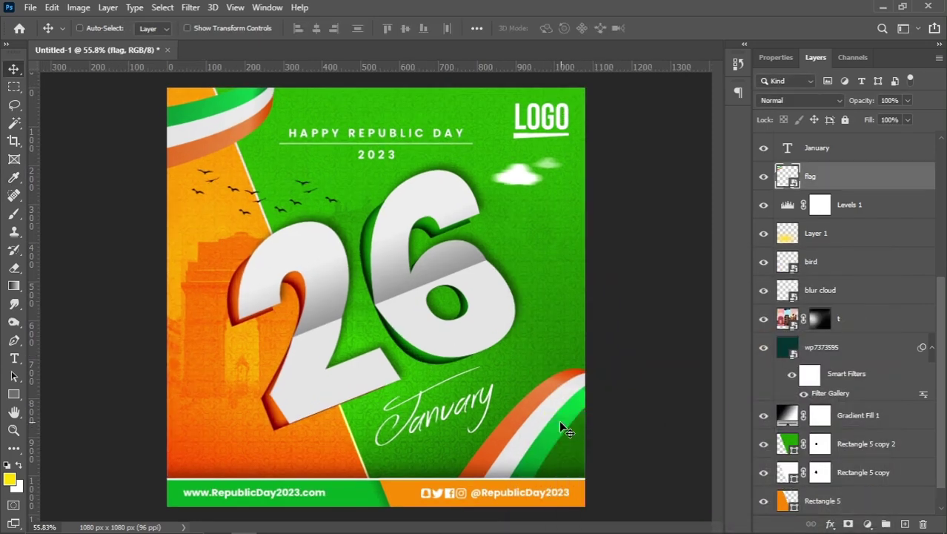
{"action": "key", "text": "ctrl+u"}
{"action": "left_click_drag", "start_coordinate": [476, 87], "coordinate": [660, 98]}
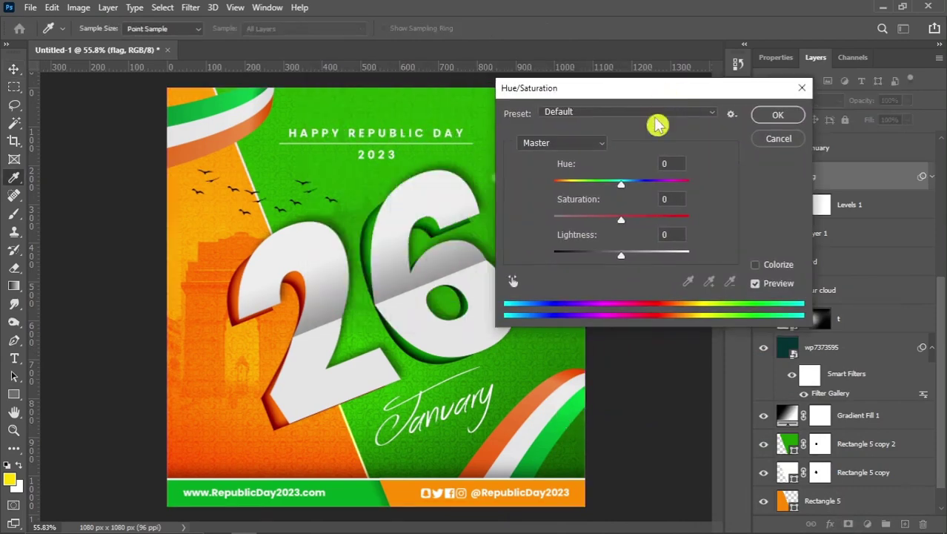
{"action": "left_click_drag", "start_coordinate": [621, 187], "coordinate": [622, 188]}
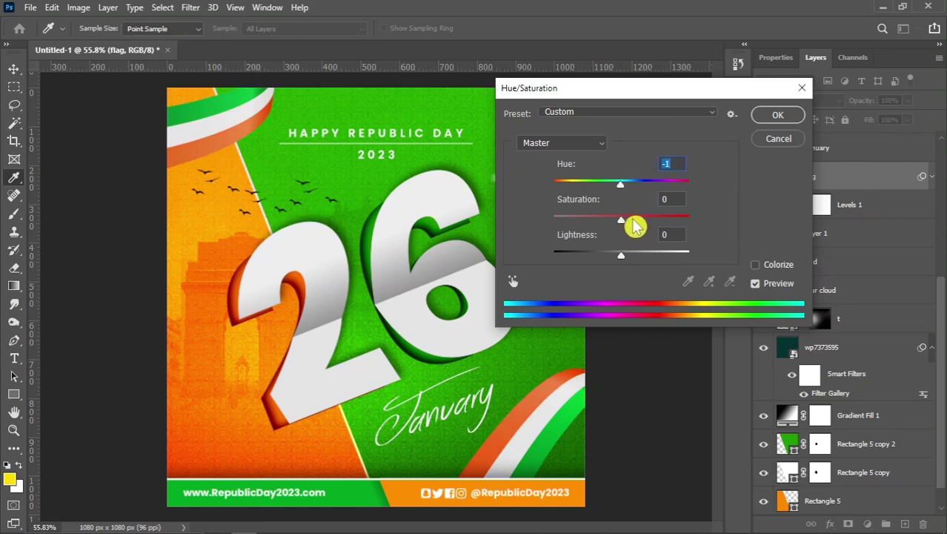
{"action": "left_click_drag", "start_coordinate": [632, 220], "coordinate": [651, 220]}
{"action": "left_click", "coordinate": [650, 220]}
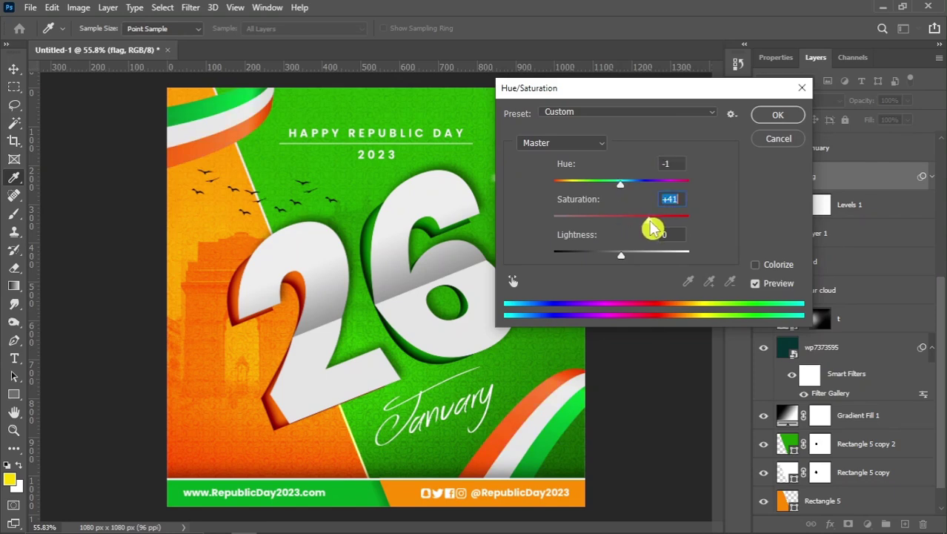
{"action": "left_click", "coordinate": [790, 115]}
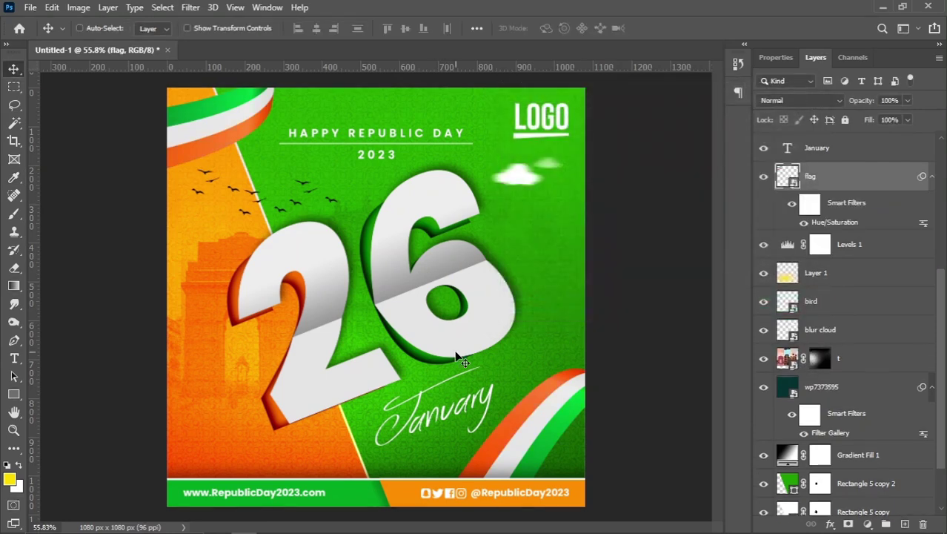
{"action": "scroll", "coordinate": [460, 359], "scroll_direction": "up", "scroll_amount": 1}
{"action": "scroll", "coordinate": [460, 358], "scroll_direction": "down", "scroll_amount": 1}
{"action": "scroll", "coordinate": [839, 186], "scroll_direction": "up", "scroll_amount": 3}
Make the 'With a feeling of…' greeting message layer visible.
{"action": "scroll", "coordinate": [843, 215], "scroll_direction": "up", "scroll_amount": 3}
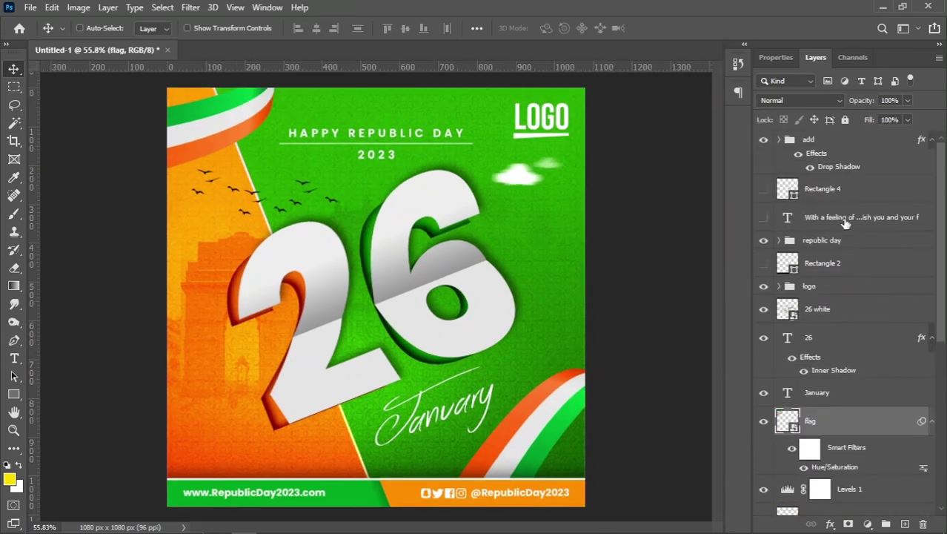
{"action": "left_click", "coordinate": [831, 219]}
{"action": "left_click", "coordinate": [763, 217]}
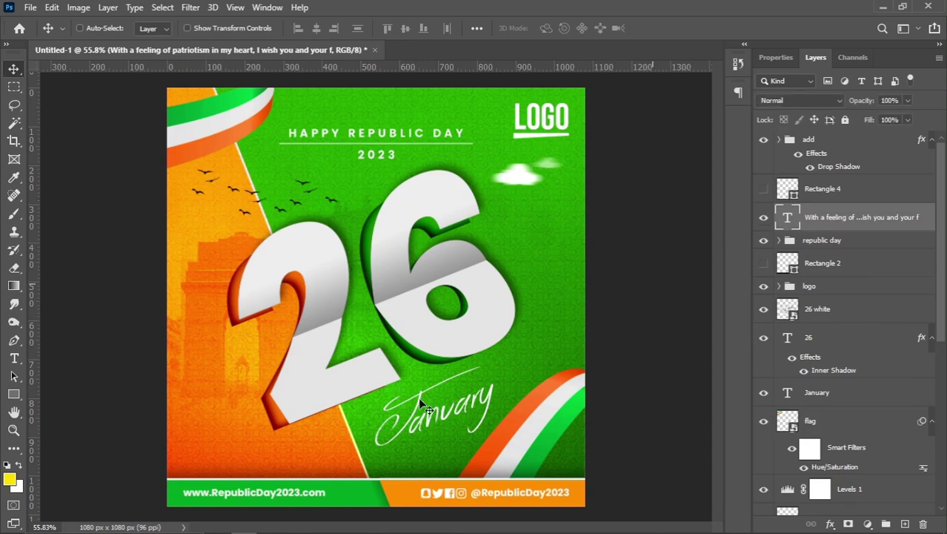
{"action": "scroll", "coordinate": [281, 443], "scroll_direction": "up", "scroll_amount": 2}
{"action": "scroll", "coordinate": [282, 443], "scroll_direction": "up", "scroll_amount": 2}
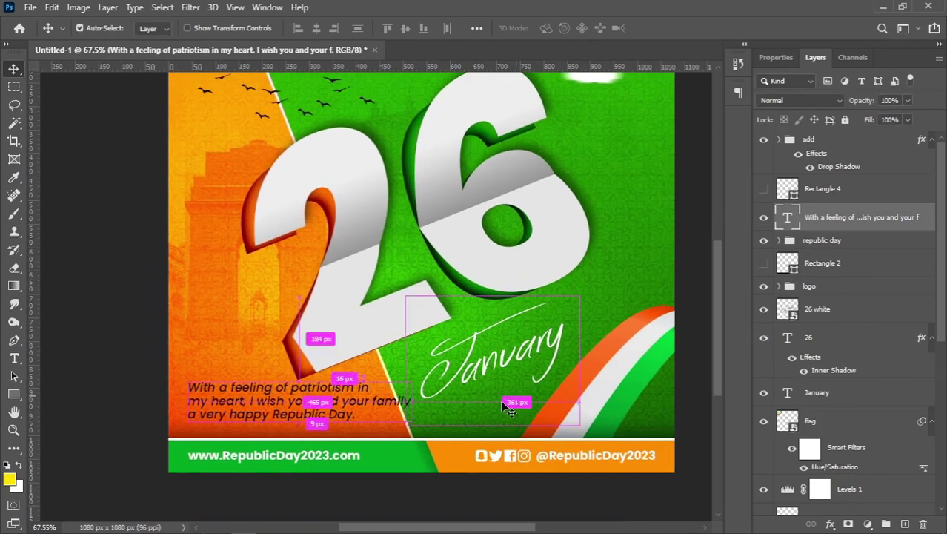
Narrow the greeting message to about 87% and move it down slightly above the footer.
{"action": "key", "text": "ctrl+t"}
{"action": "left_click_drag", "start_coordinate": [412, 402], "coordinate": [383, 402]}
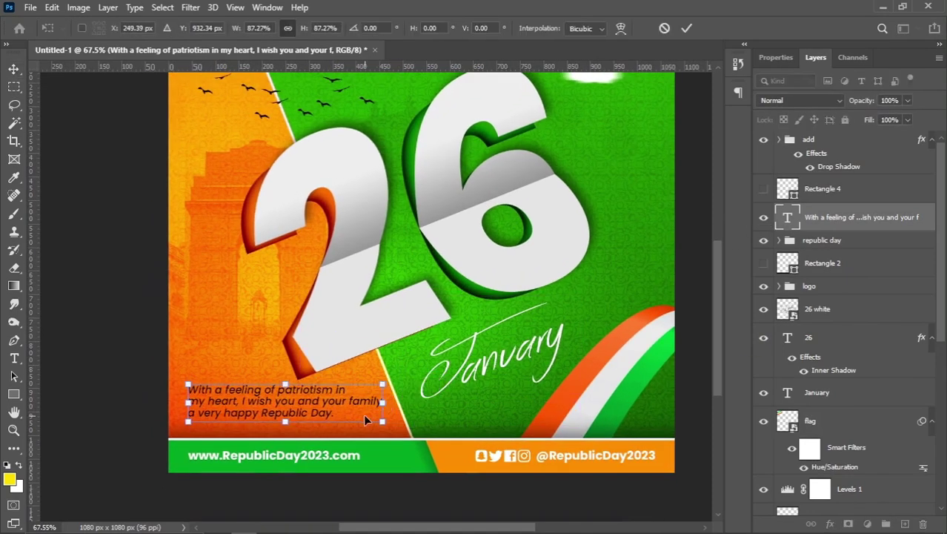
{"action": "key", "text": "Return"}
{"action": "left_click_drag", "start_coordinate": [276, 400], "coordinate": [282, 405]}
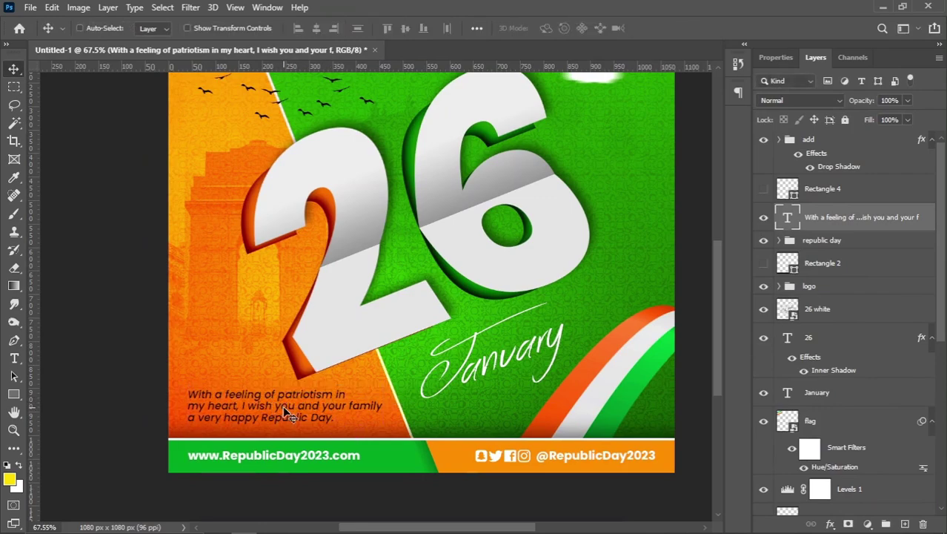
{"action": "scroll", "coordinate": [263, 425], "scroll_direction": "down", "scroll_amount": 2}
{"action": "scroll", "coordinate": [291, 412], "scroll_direction": "down", "scroll_amount": 2}
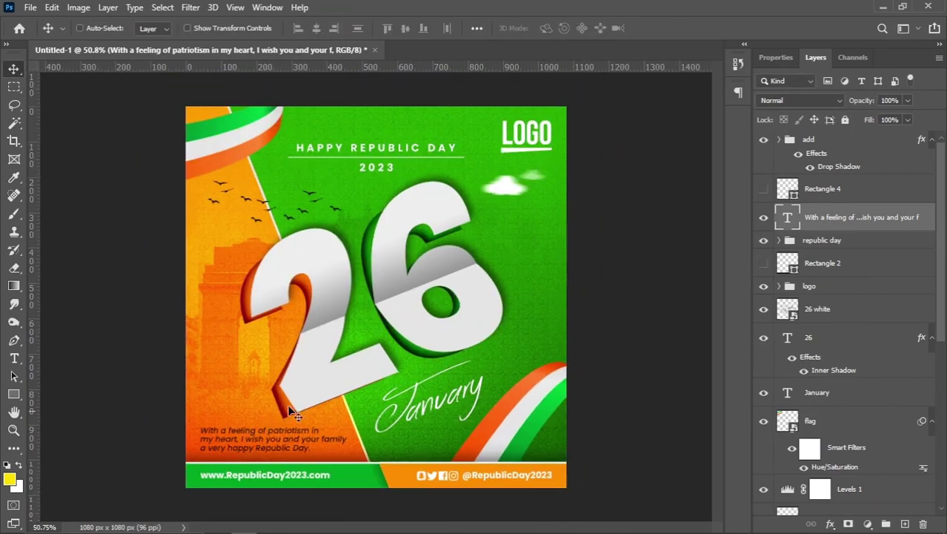
{"action": "scroll", "coordinate": [537, 282], "scroll_direction": "up", "scroll_amount": 1}
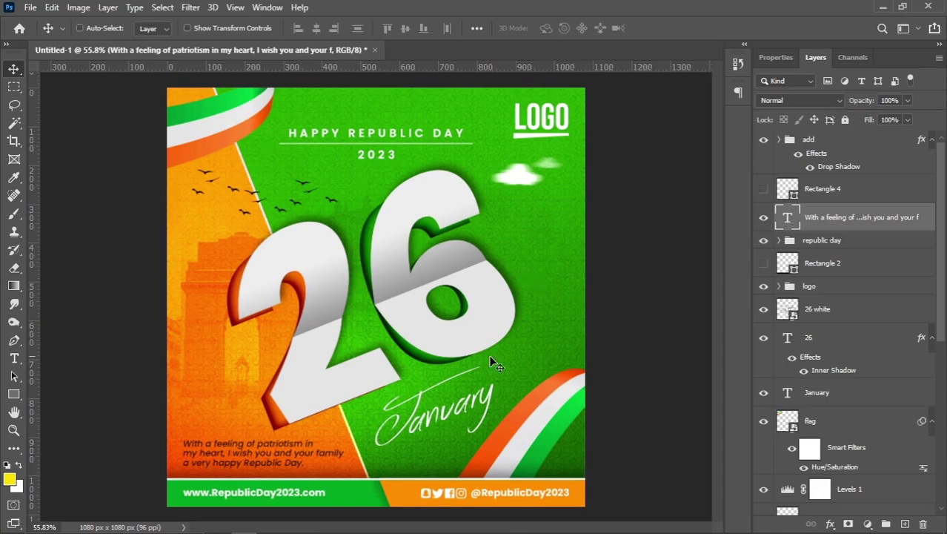